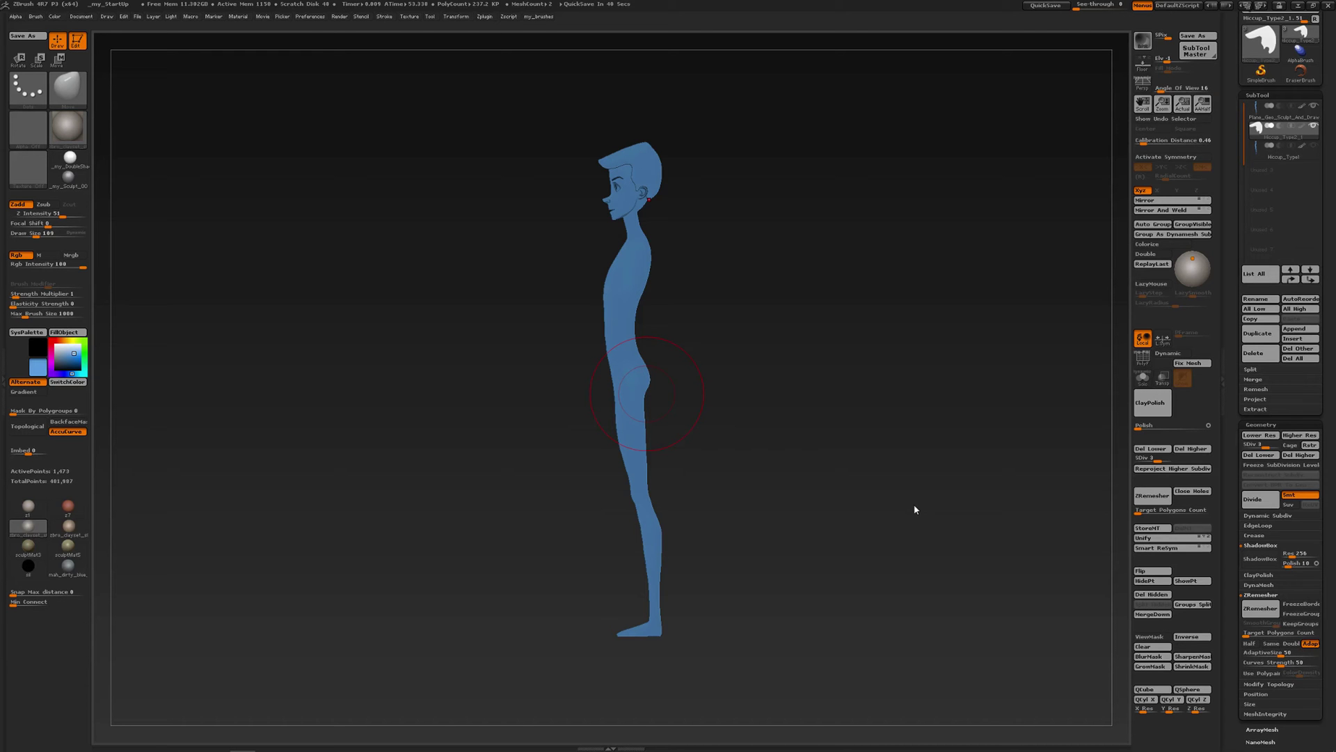
Activate the Move brush and display the hair subtool on its own
drag(703, 312, 728, 328)
key(b)
key(m)
key(v)
click(1260, 150)
click(1313, 126)
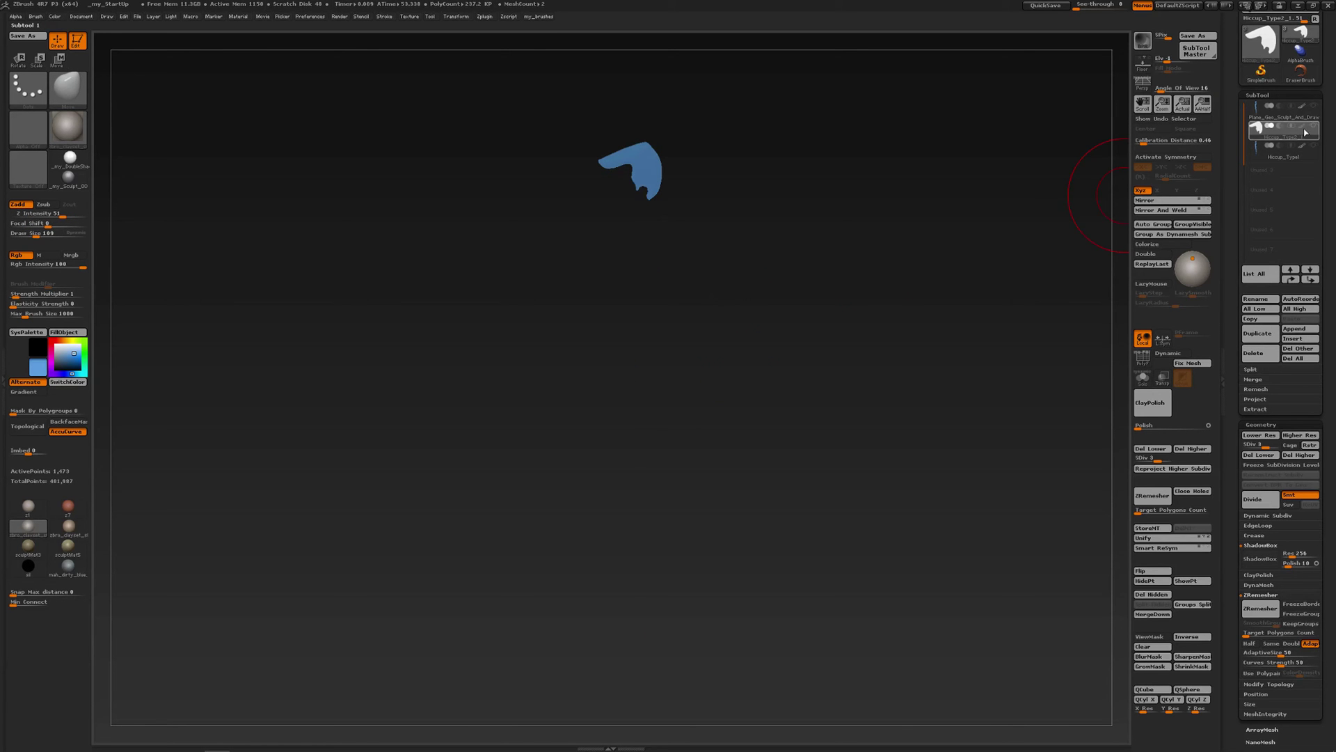
Select the body subtool, show its wireframe and lower it to subdivision level 1
click(1260, 154)
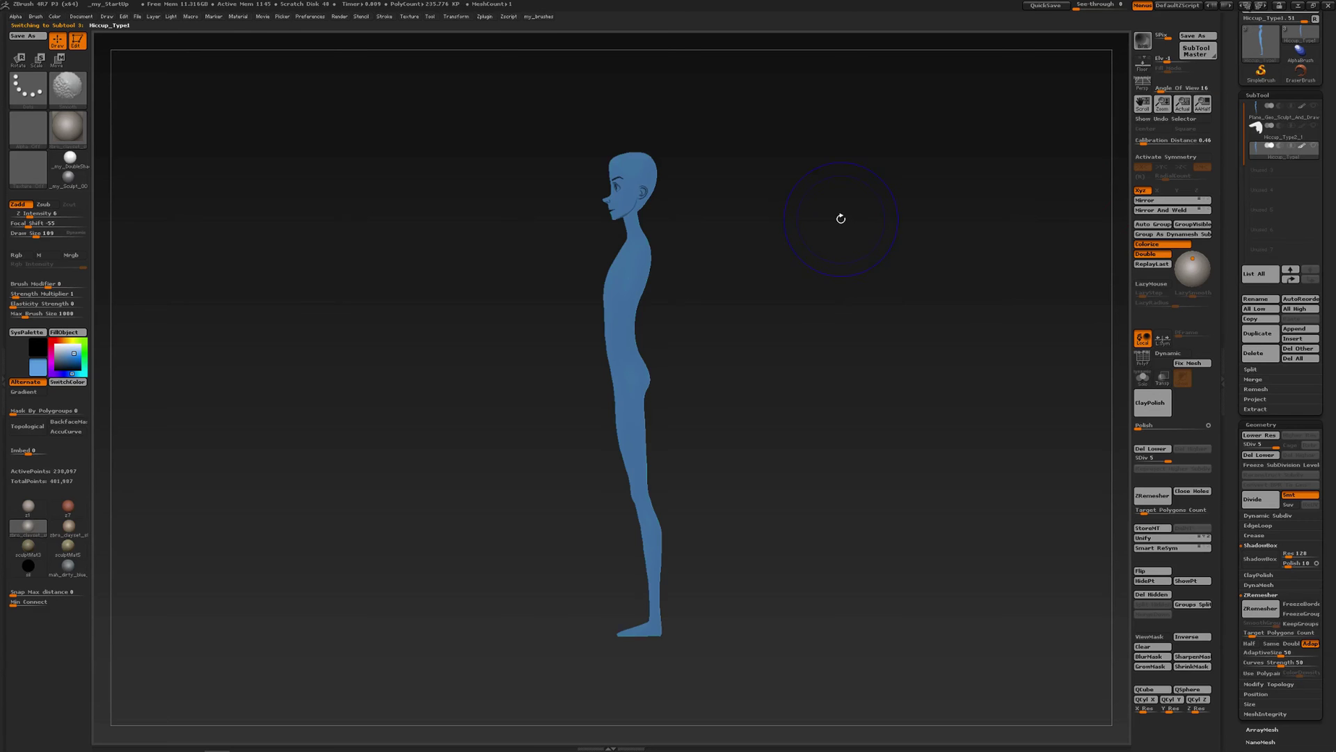
alt+drag(665, 216, 689, 334)
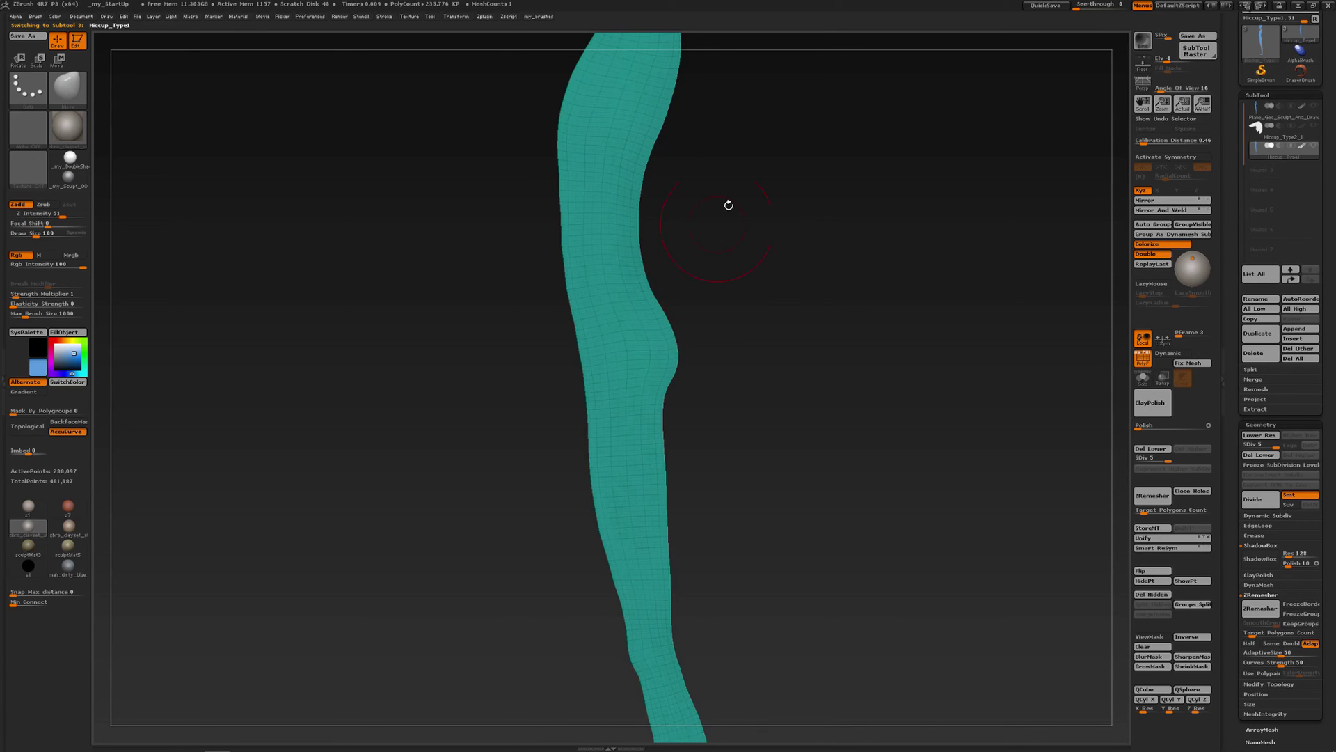
alt+drag(728, 206, 749, 521)
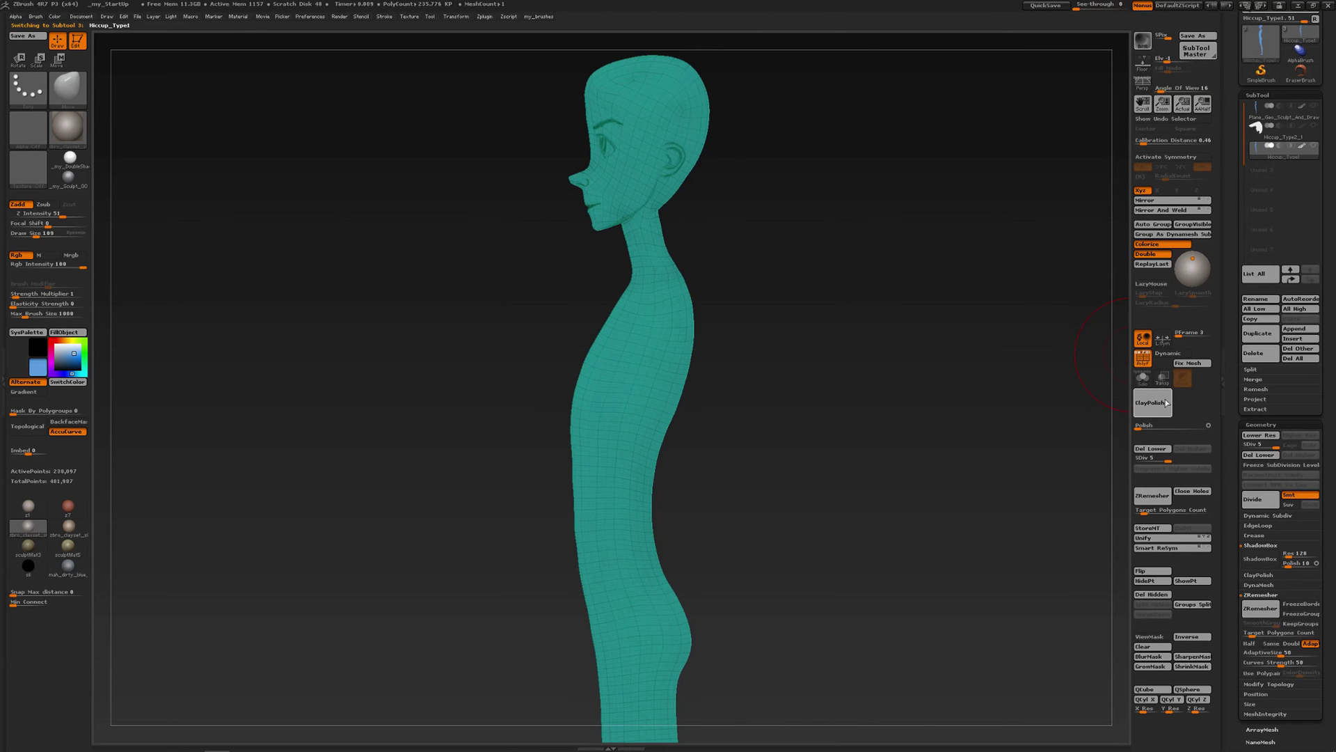
click(1137, 458)
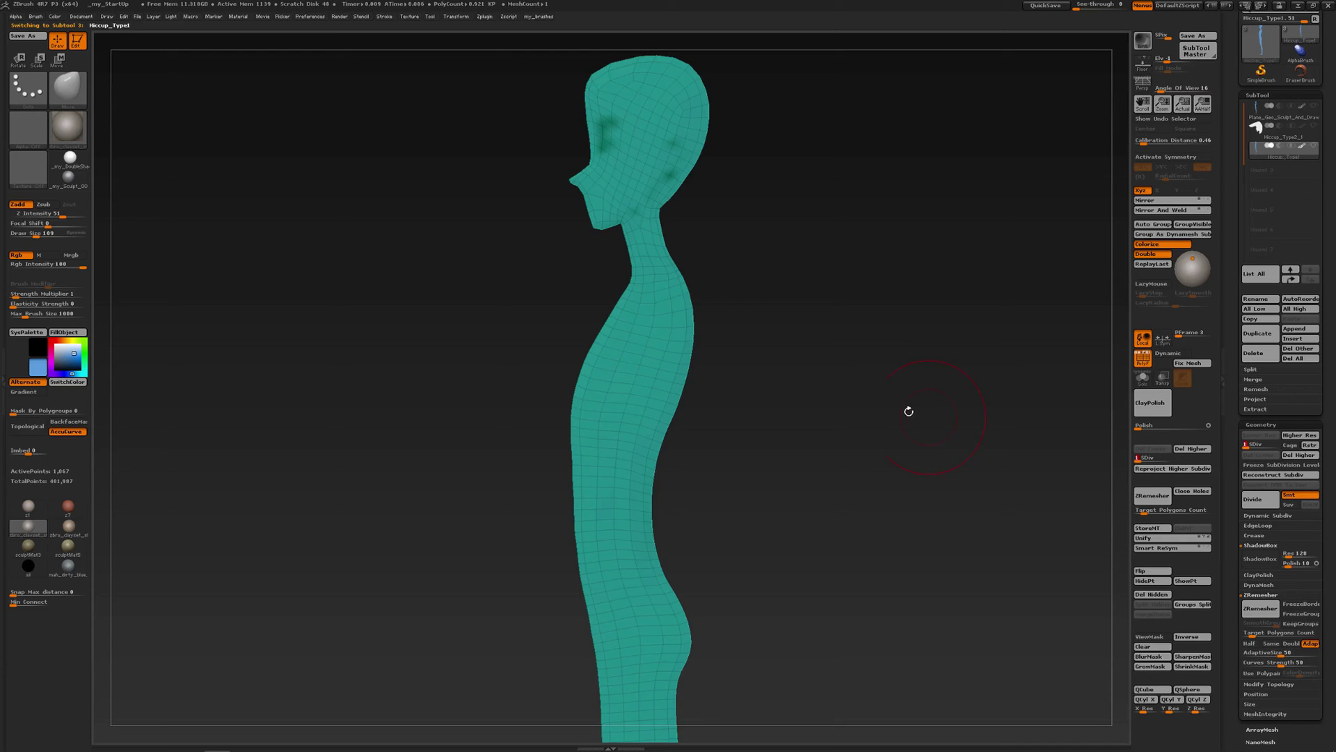
Return the body to subdivision level 5 and hide its wireframe
alt+drag(777, 325, 732, 314)
alt+drag(733, 373, 702, 100)
mouse_move(717, 256)
mouse_down()
mouse_move(758, 259)
mouse_move(724, 246)
mouse_up()
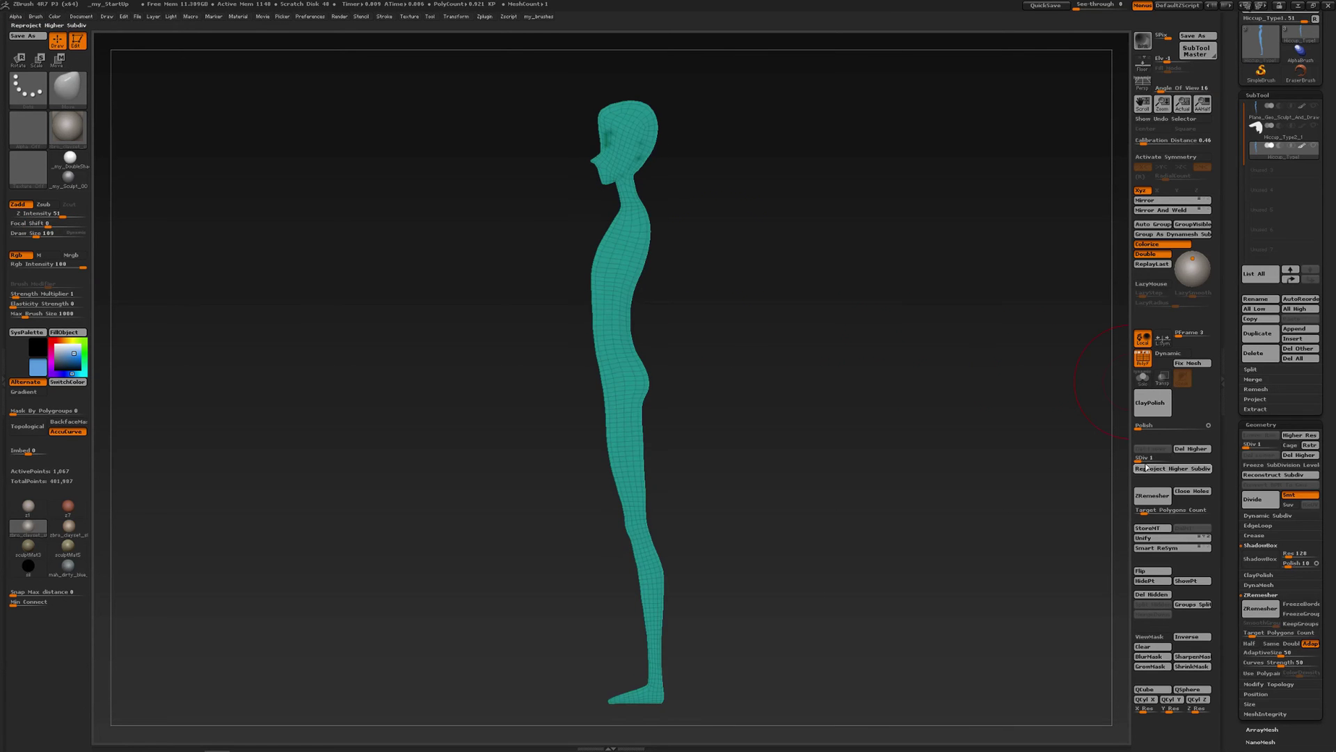
click(1175, 461)
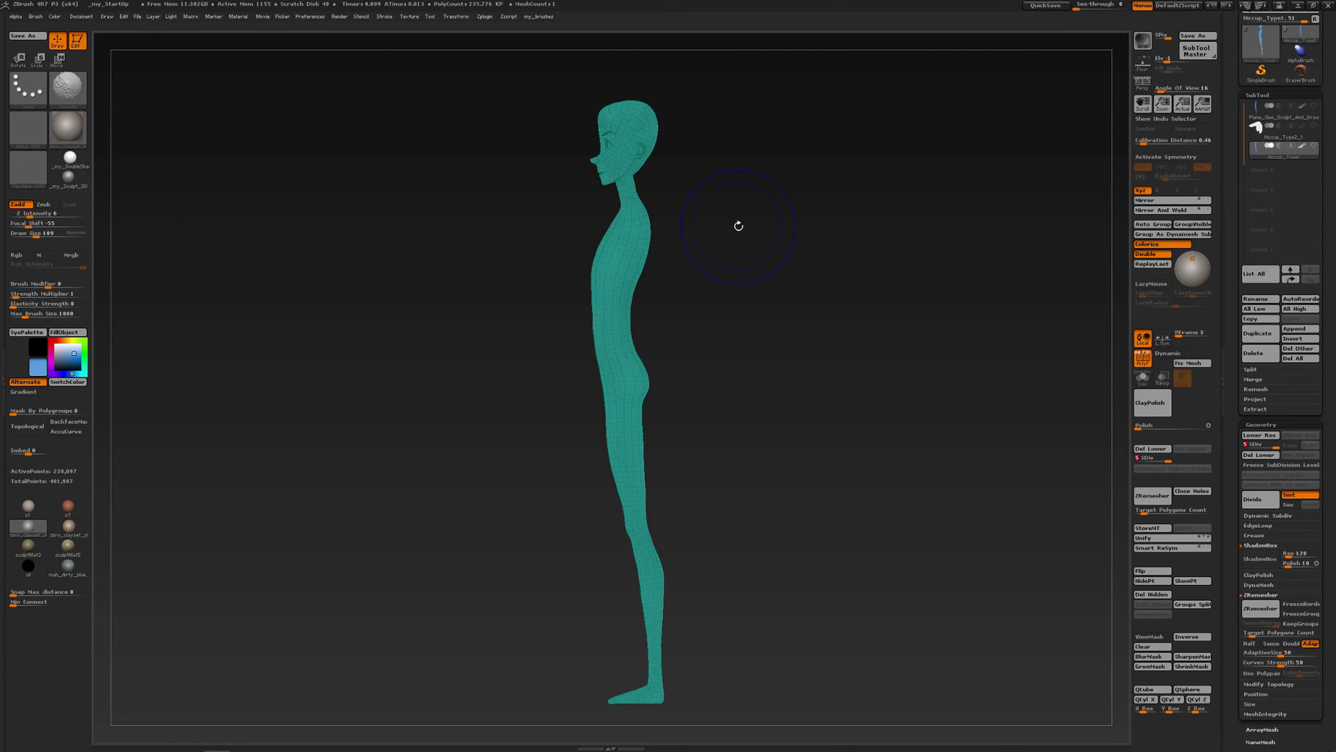
key(shift+f)
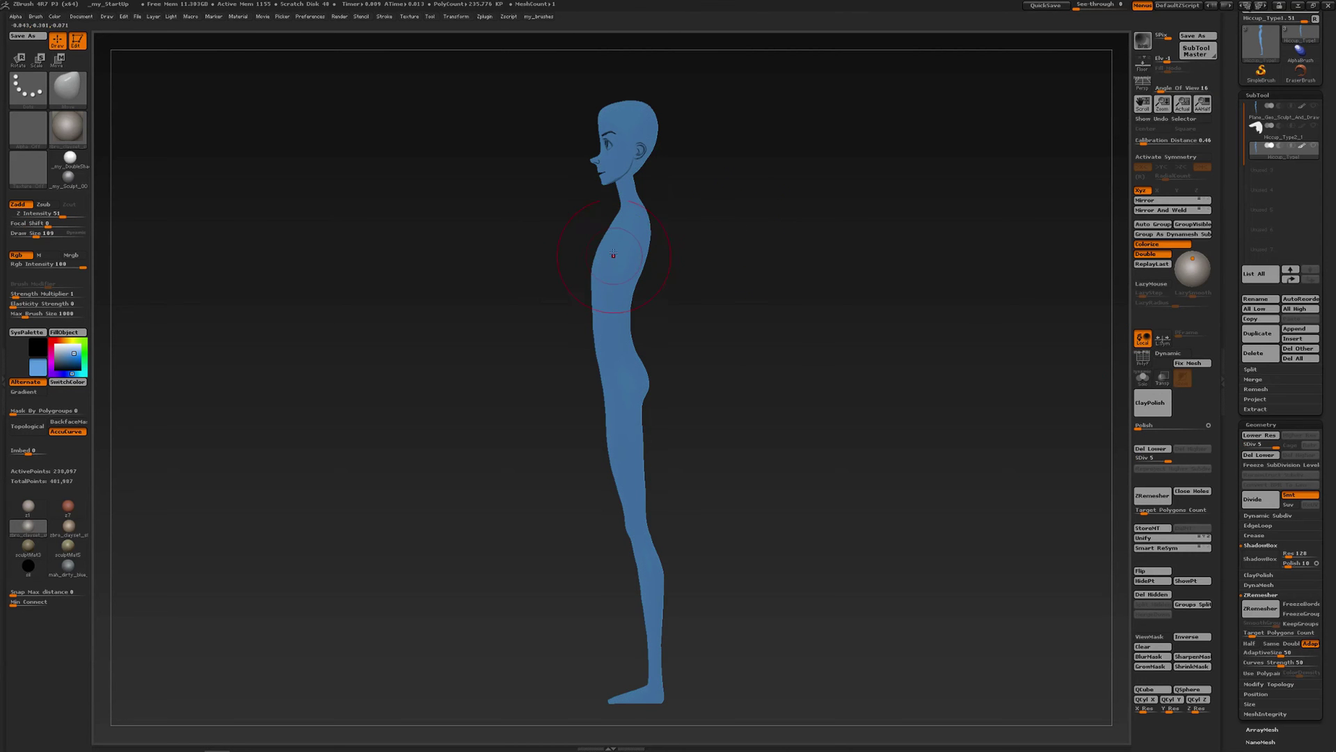
Examine the body's side silhouette and the profile of the head, jaw and neck up close
drag(692, 280, 652, 220)
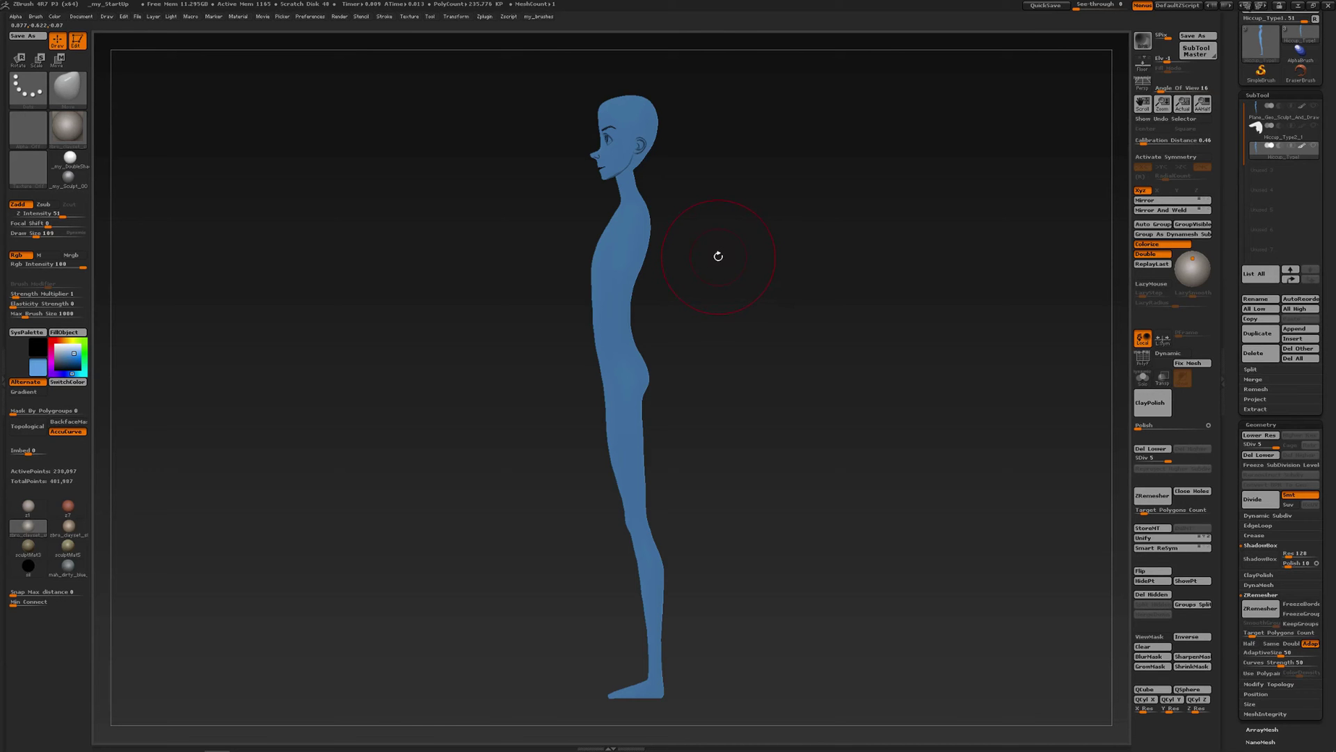
mouse_move(706, 254)
mouse_down()
mouse_move(738, 261)
mouse_move(701, 257)
mouse_up()
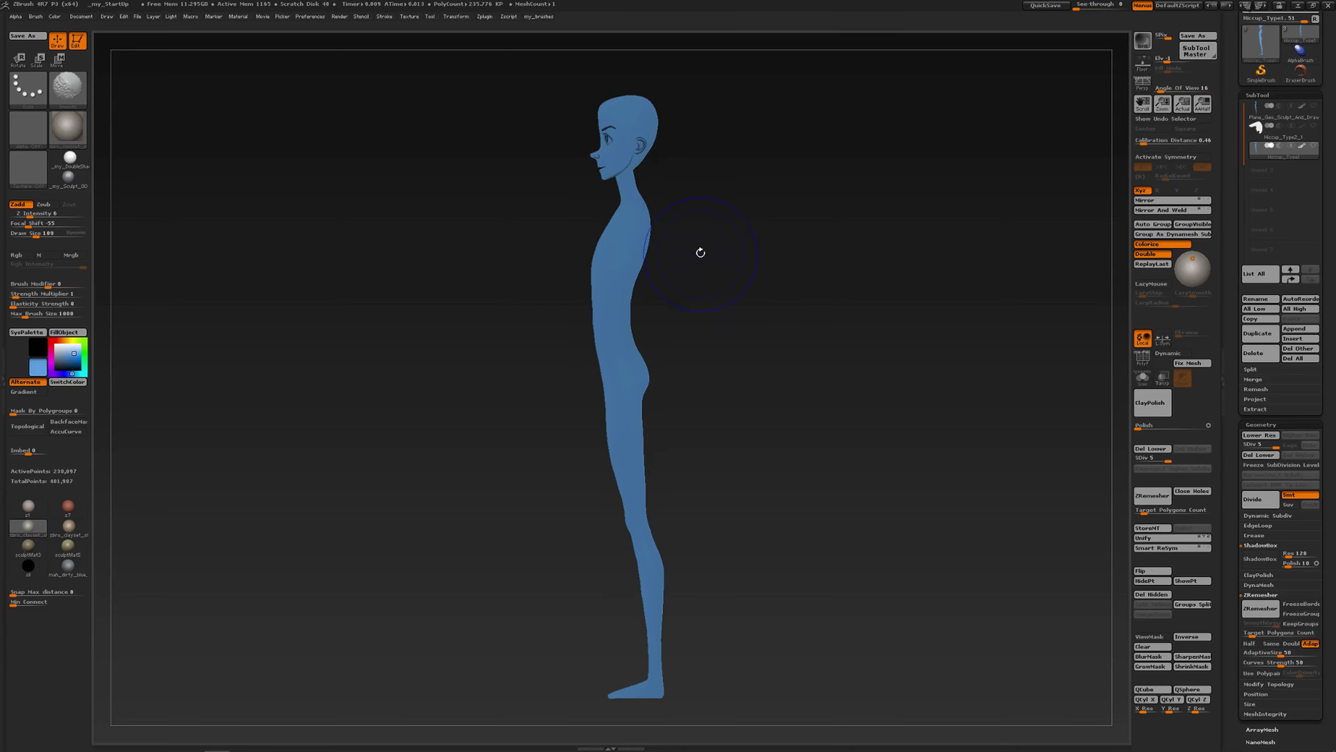
alt+right_drag(627, 156, 646, 407)
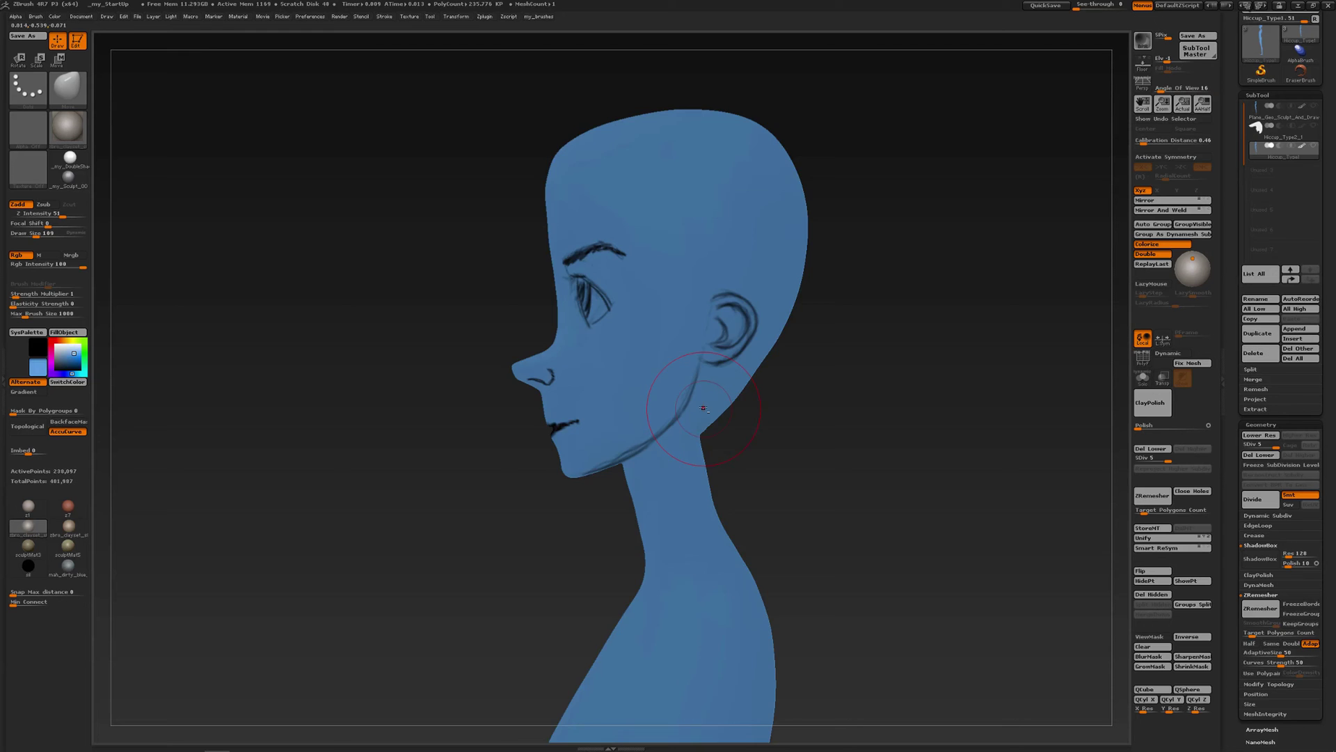
drag(732, 449, 642, 283)
ctrl+right_drag(646, 328, 640, 253)
alt+right_drag(650, 388, 634, 268)
drag(634, 266, 663, 255)
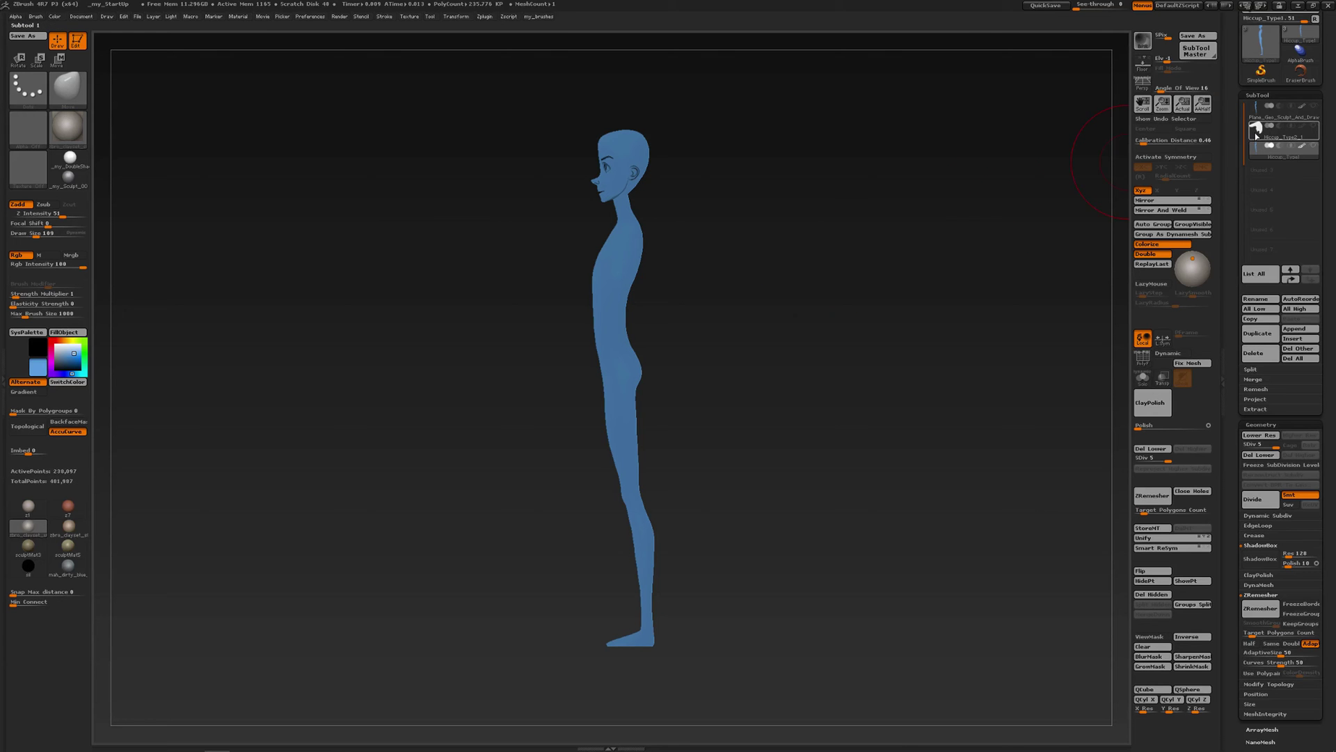
click(1258, 130)
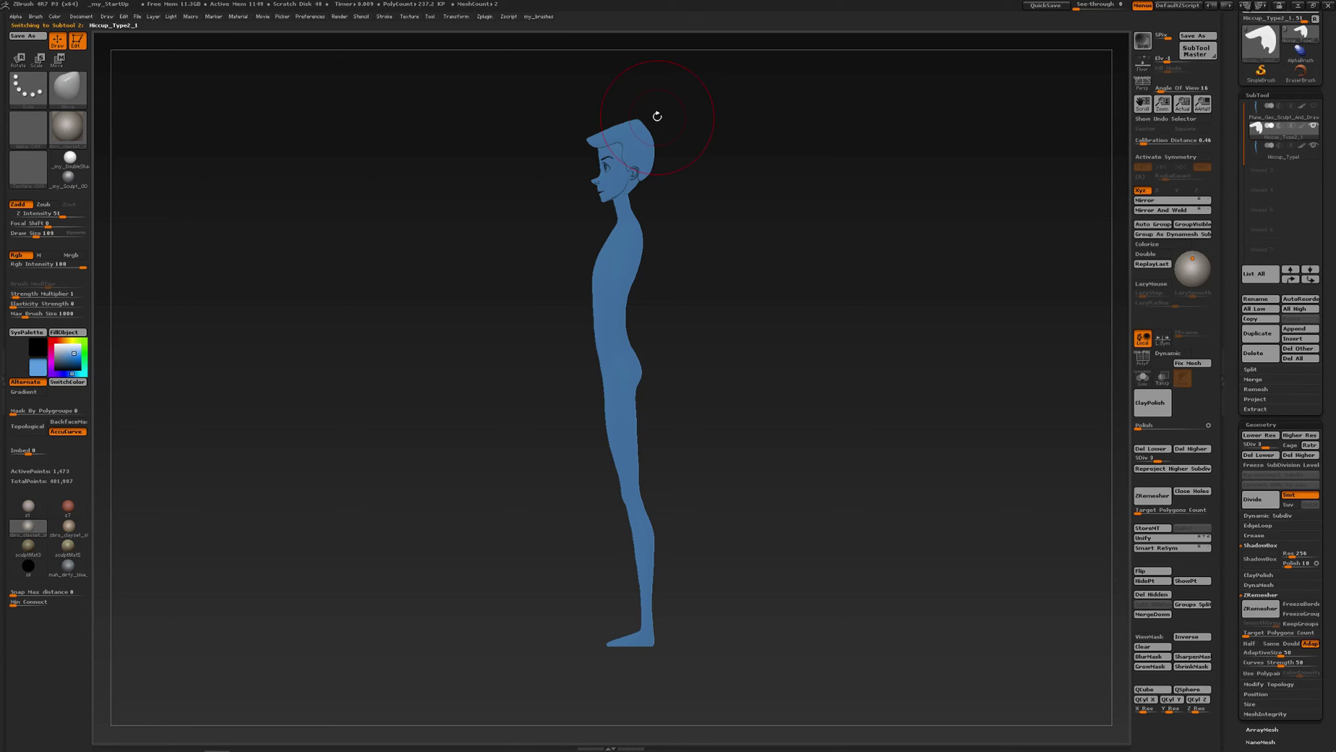
mouse_move(656, 133)
mouse_down()
mouse_move(669, 183)
mouse_move(769, 223)
mouse_move(759, 220)
mouse_move(772, 260)
mouse_up()
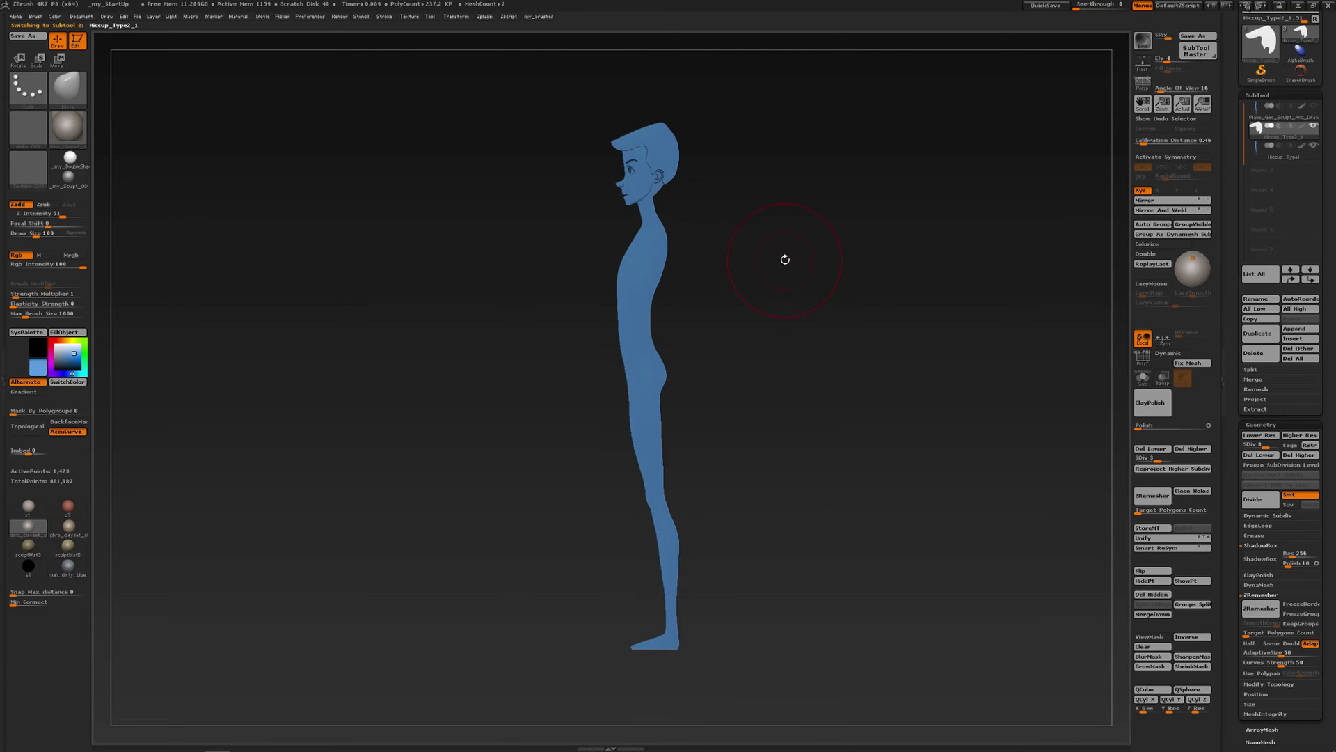
click(1261, 334)
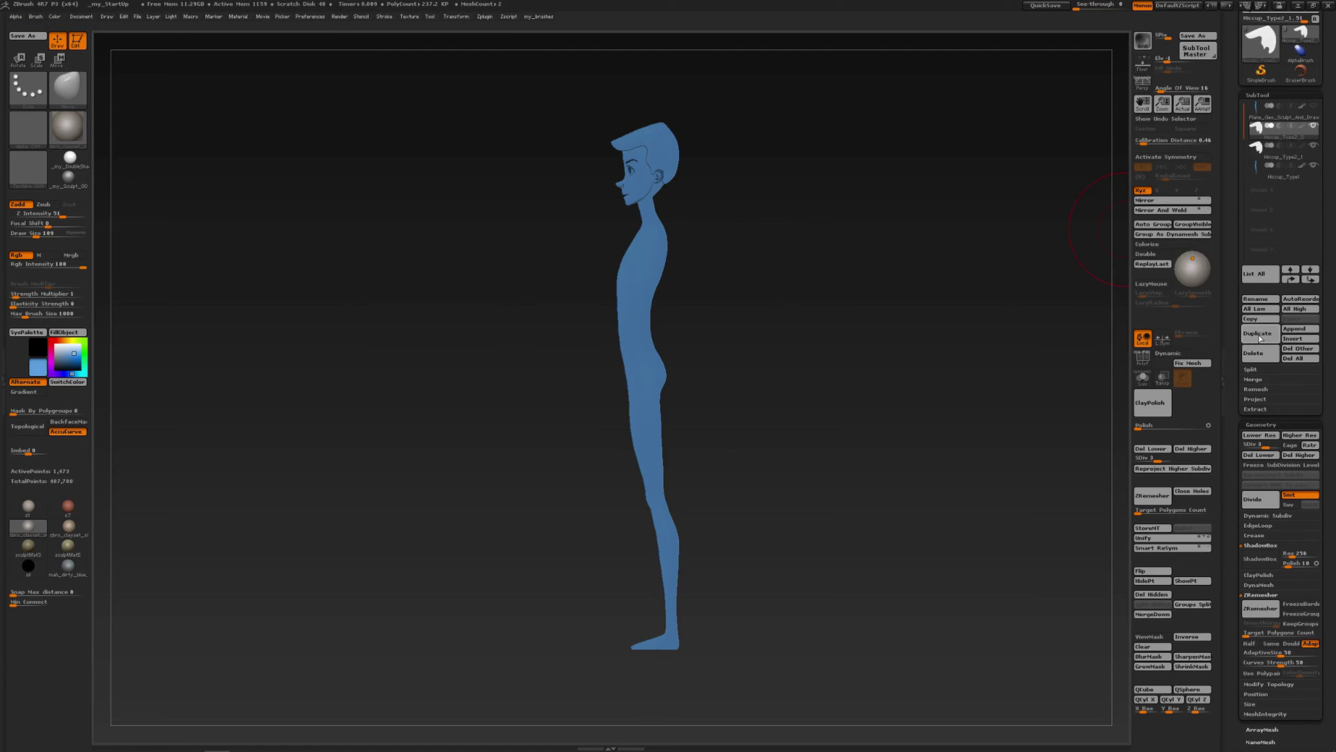
click(1315, 166)
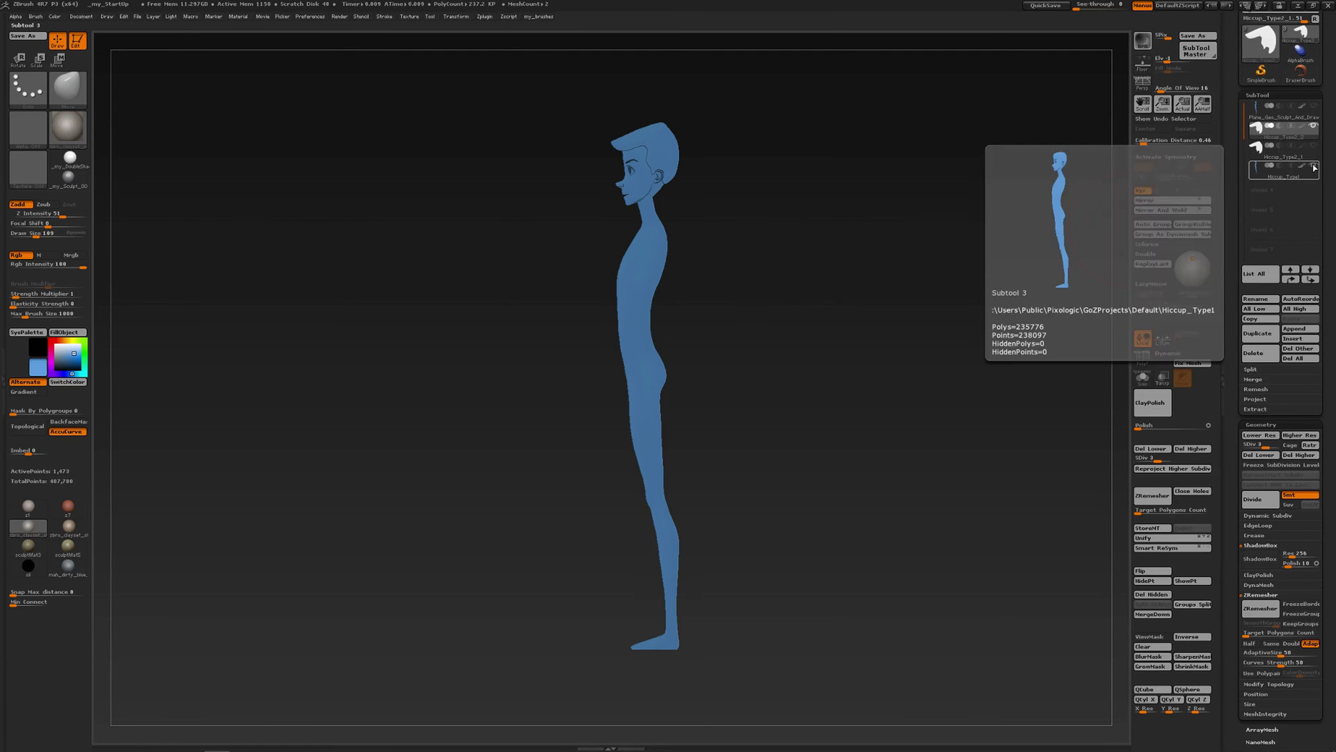
click(1261, 131)
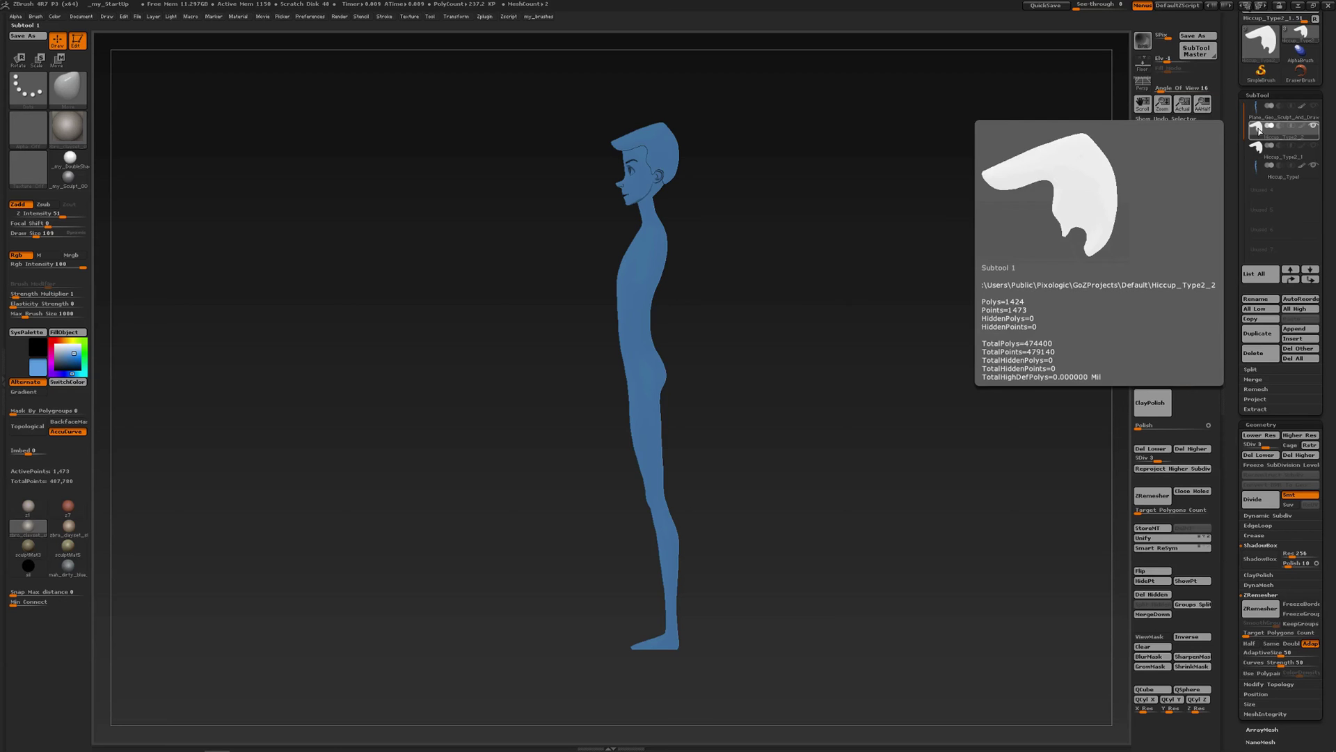
click(1260, 353)
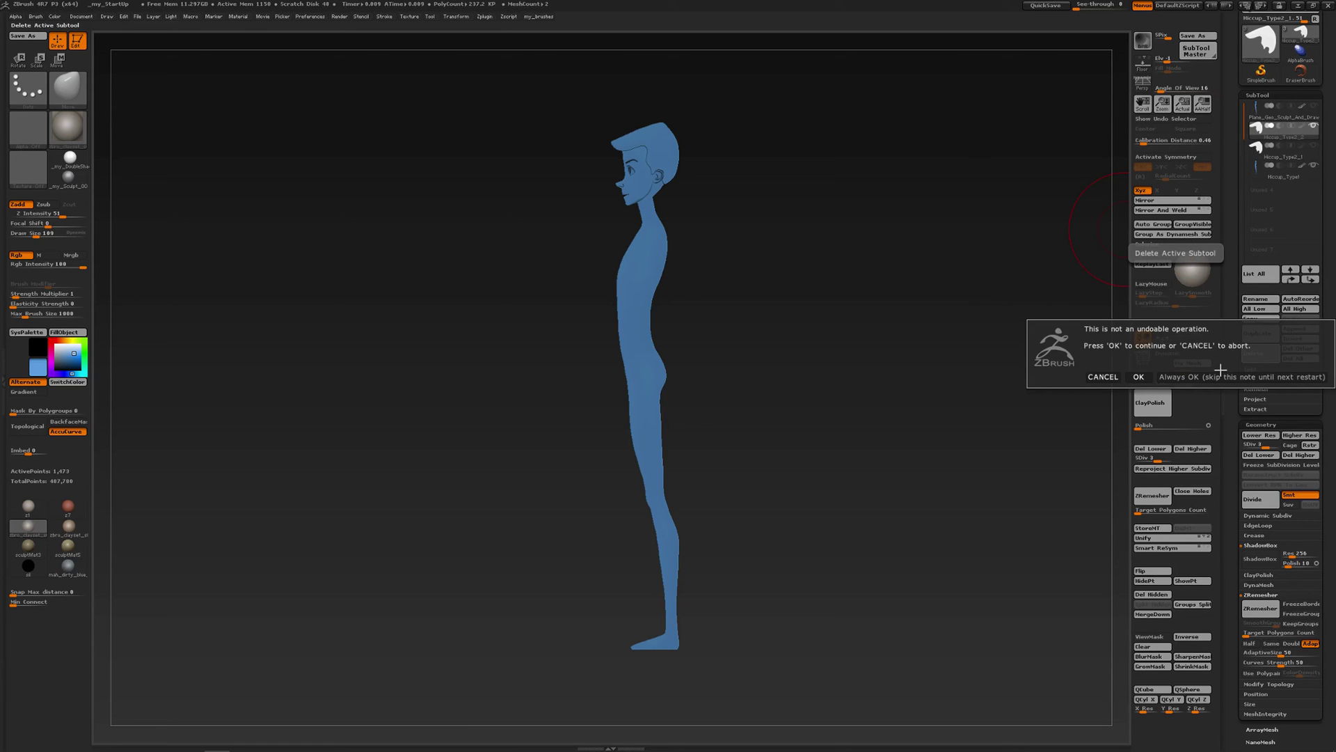
click(1138, 377)
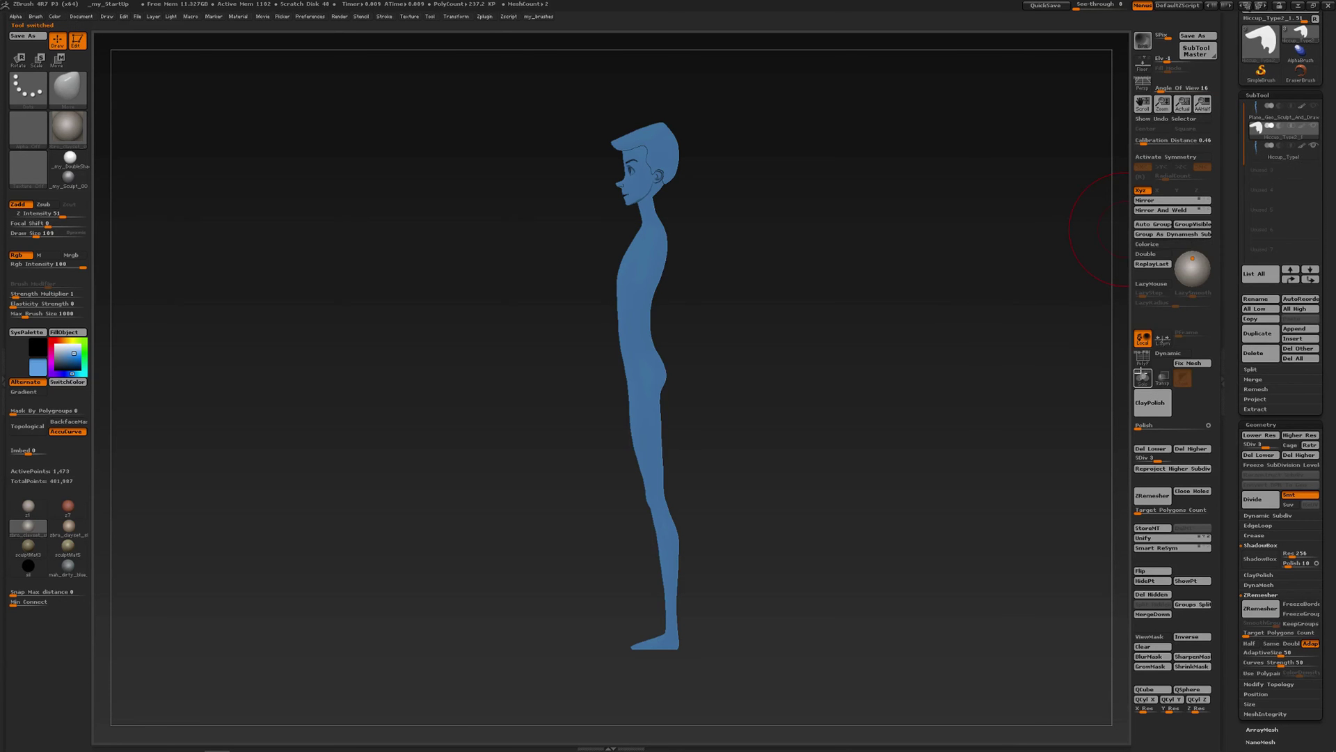
Duplicate the body subtool and place the copy above the hair in the subtool order
click(1258, 148)
click(1265, 334)
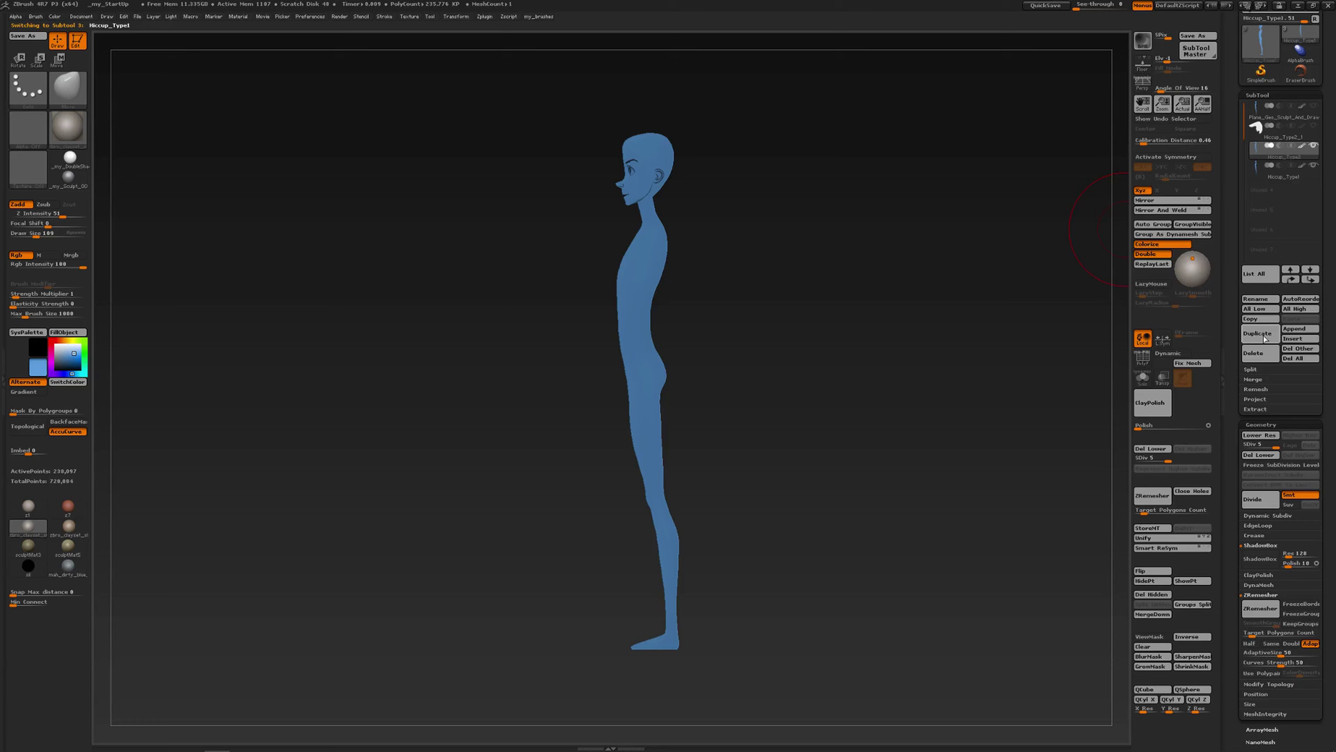
click(1263, 131)
mouse_move(1263, 131)
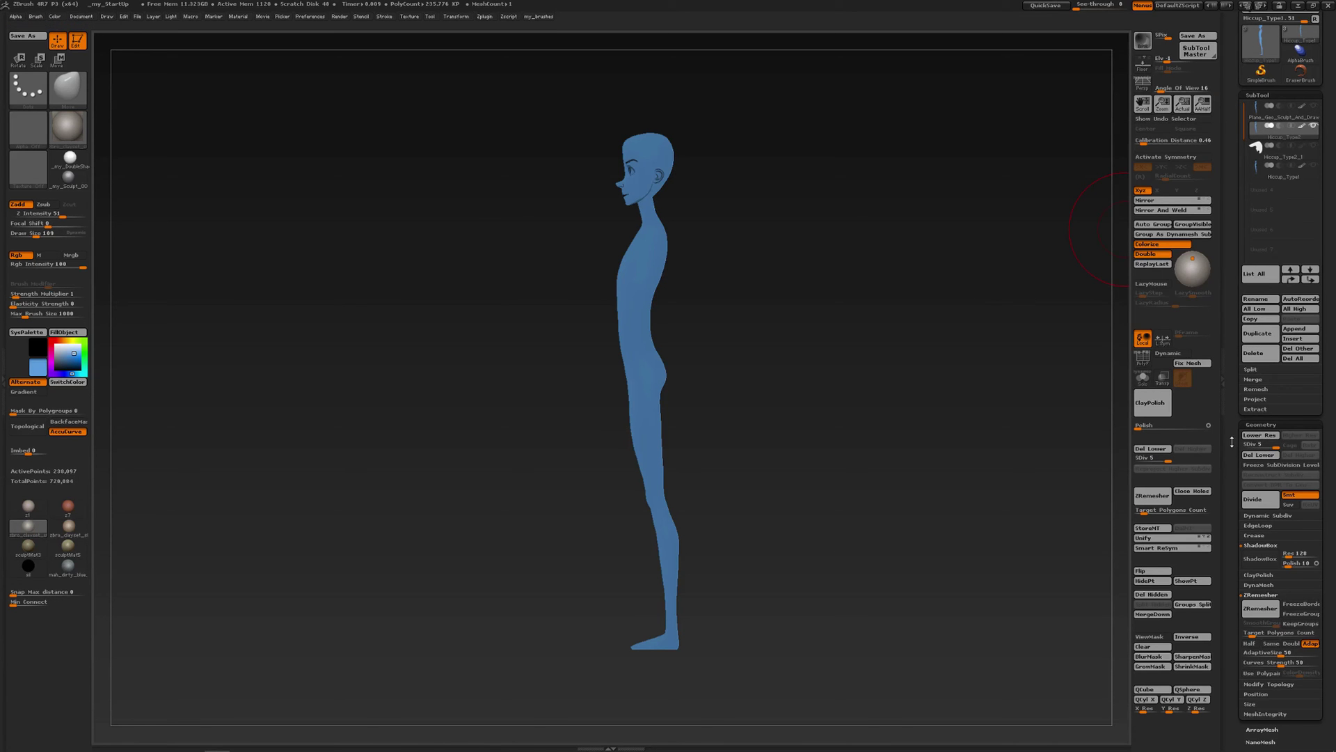
Set the ShadowBox resolution to 256 and convert the body copy into a ShadowBox
scroll(1240, 381, down, 3)
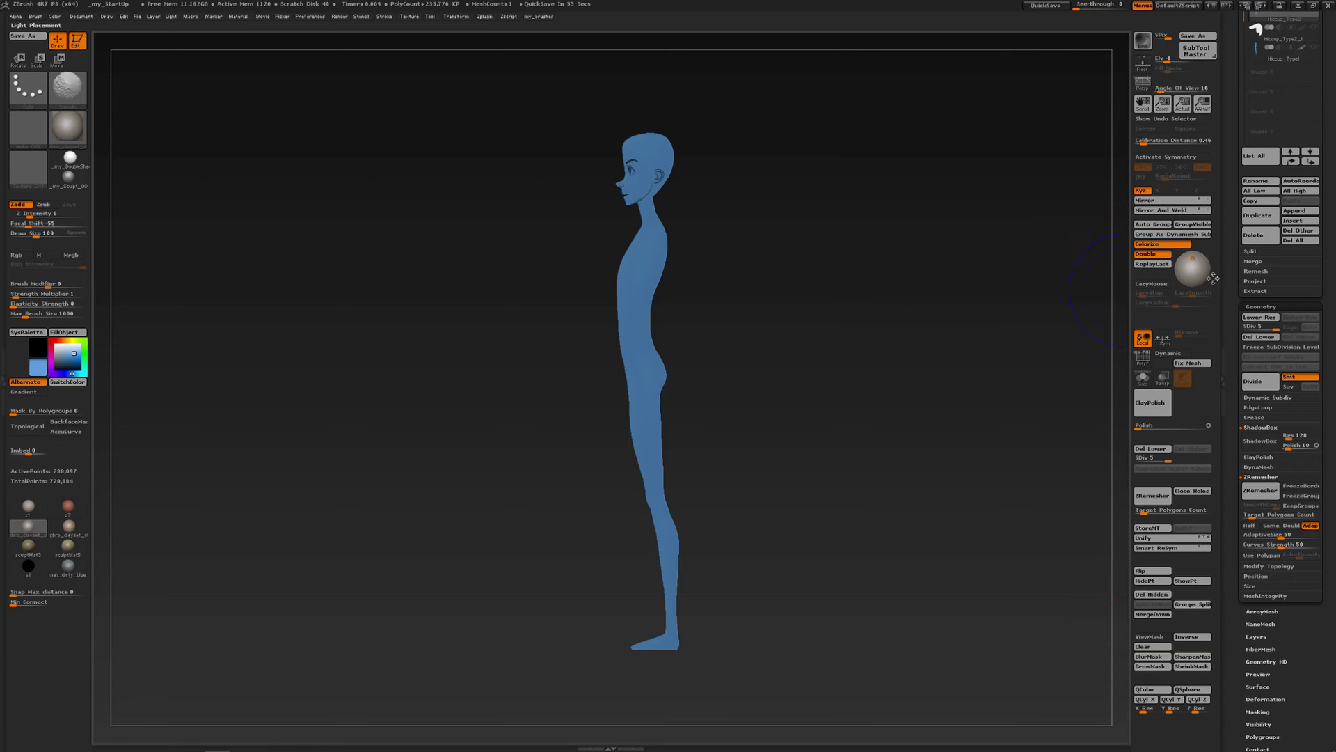
scroll(1234, 314, up, 1)
scroll(1234, 315, up, 3)
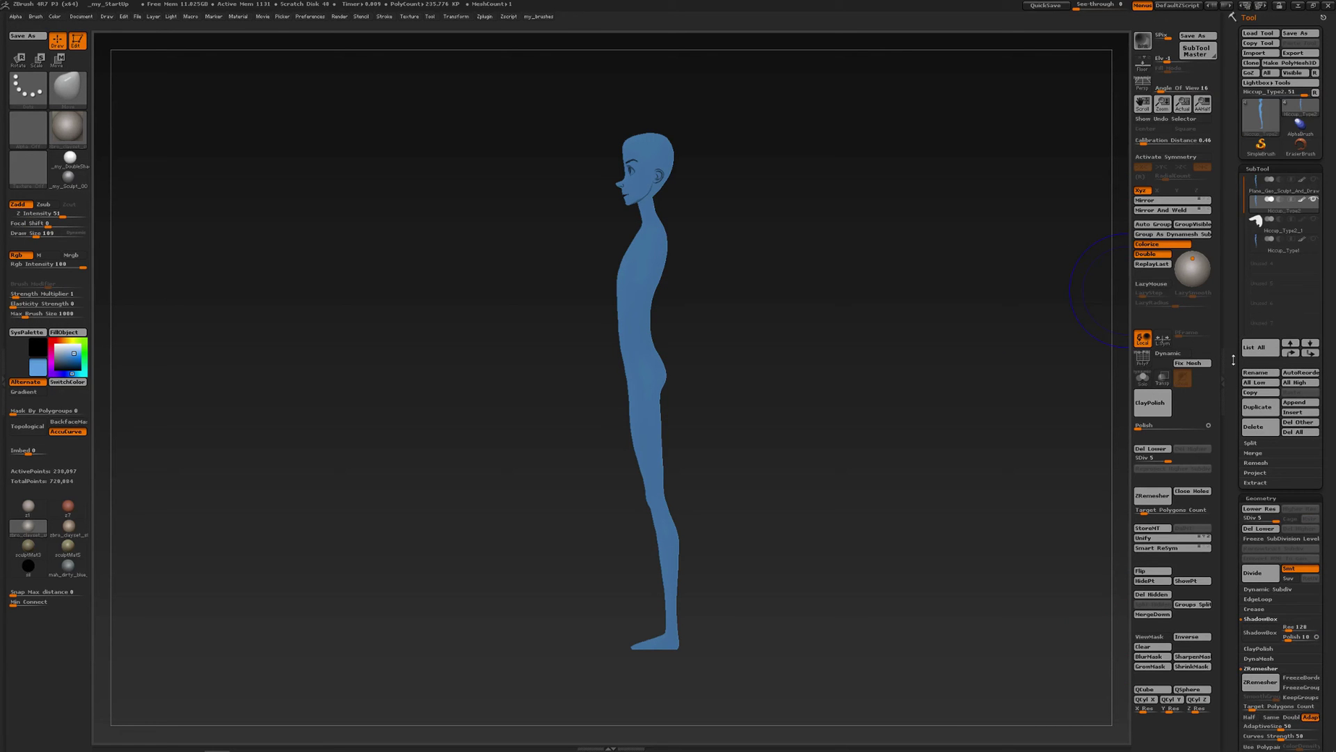
scroll(1232, 379, down, 2)
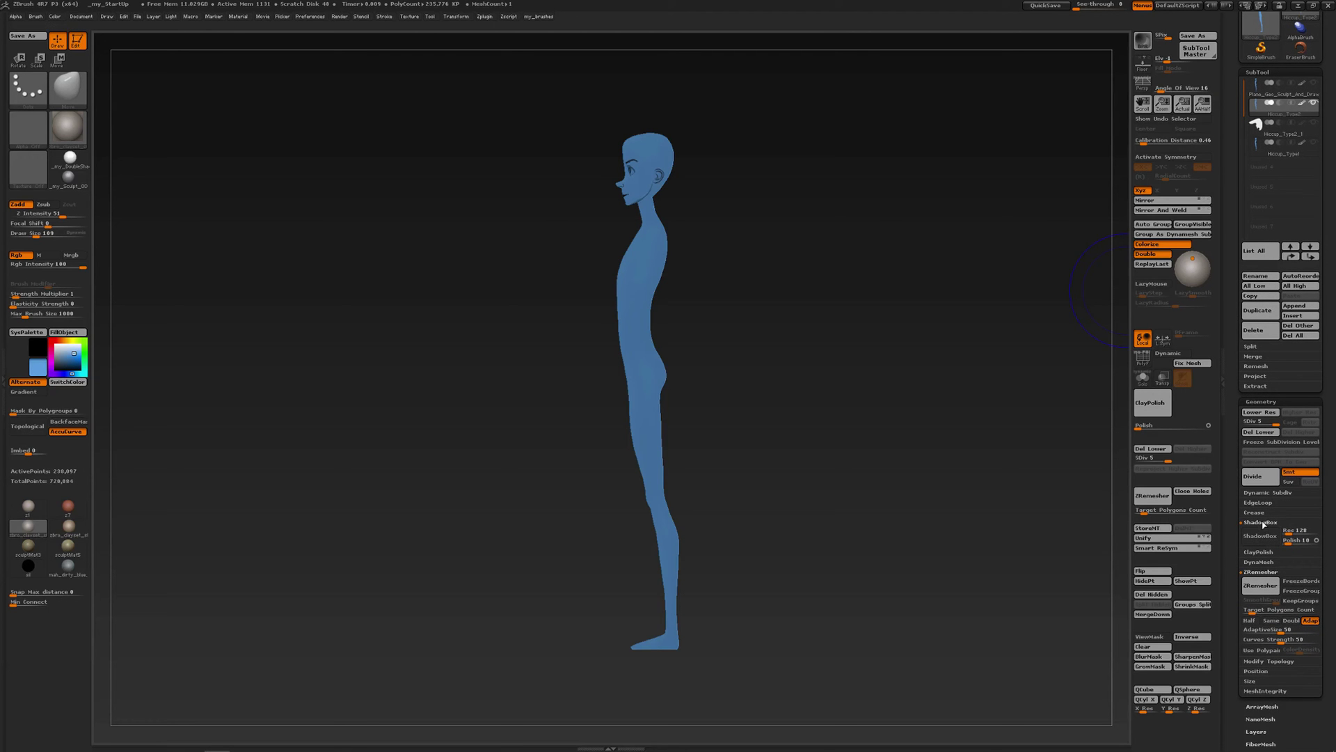
click(1288, 530)
text(256)
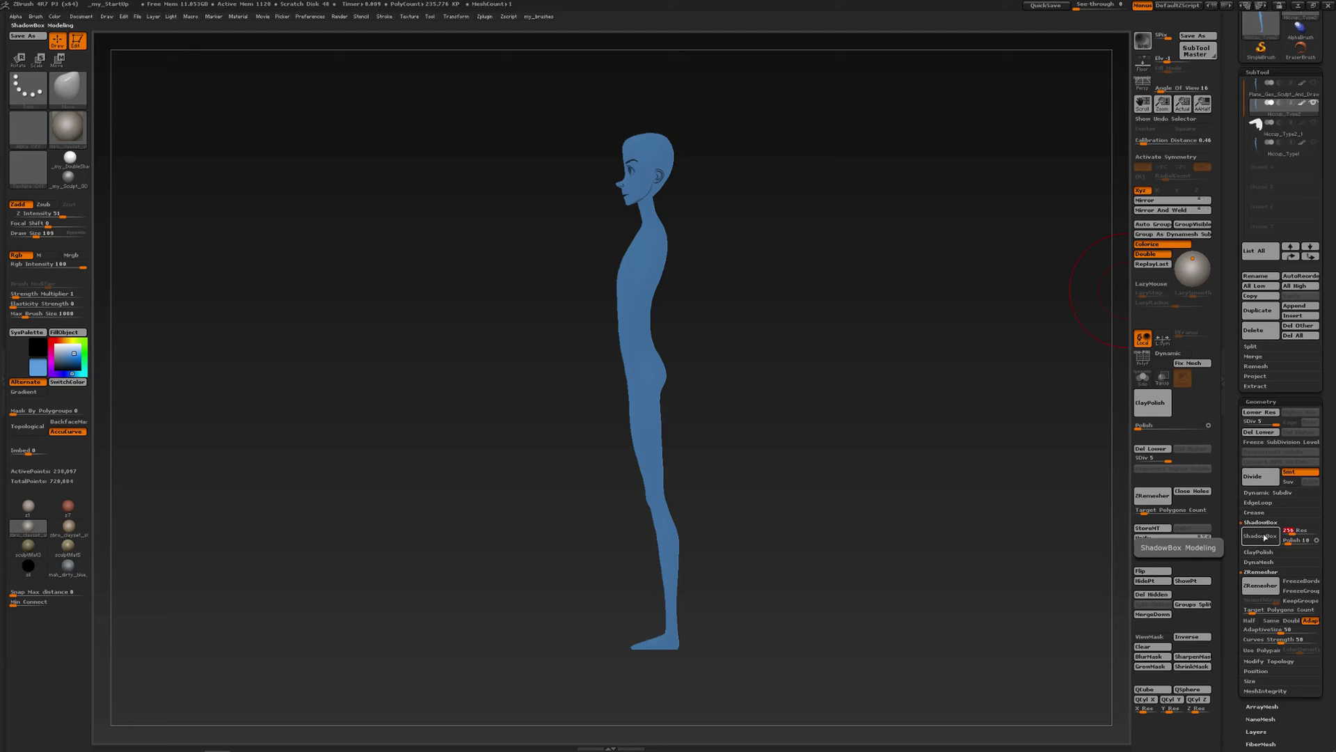
click(1265, 536)
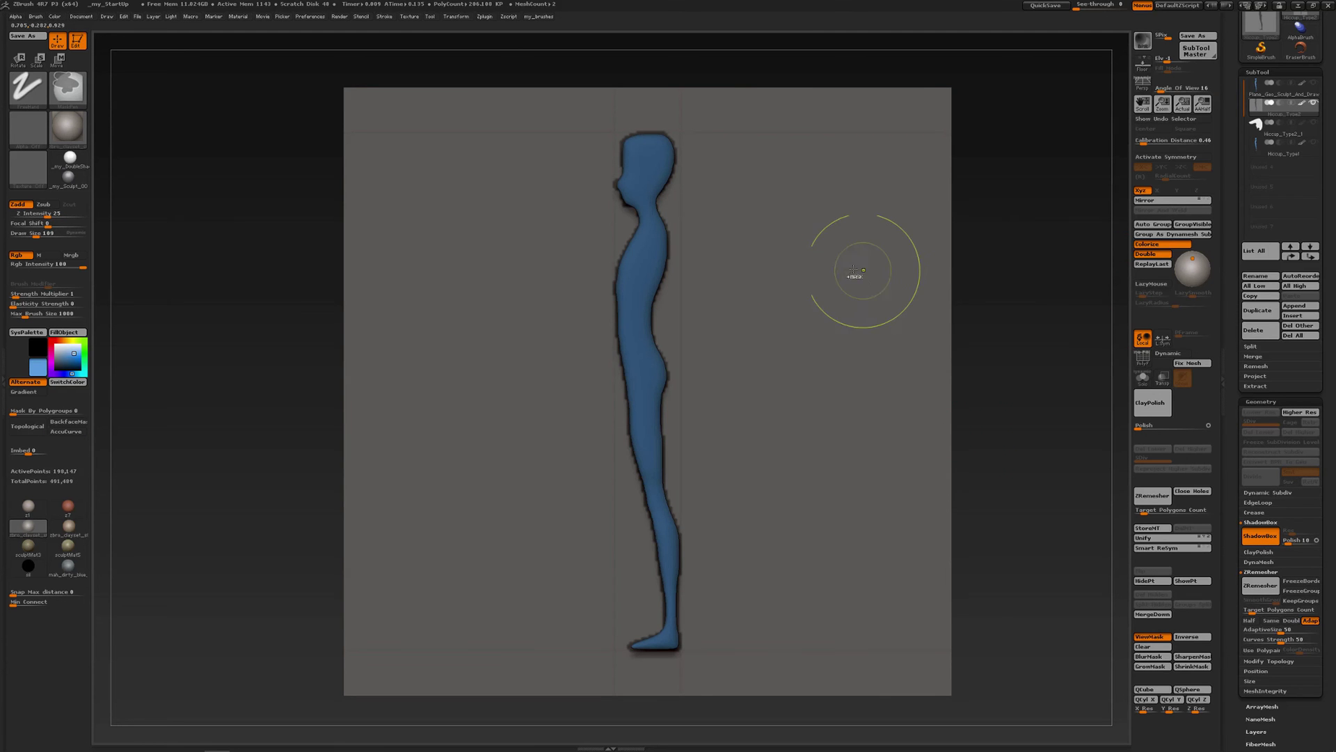
Clear the body silhouette mask from the ShadowBox and show the hair and original body subtools as reference
ctrl+drag(812, 258, 856, 319)
mouse_move(987, 249)
ctrl+mouse_down()
mouse_move(1000, 299)
mouse_move(772, 313)
ctrl+mouse_up()
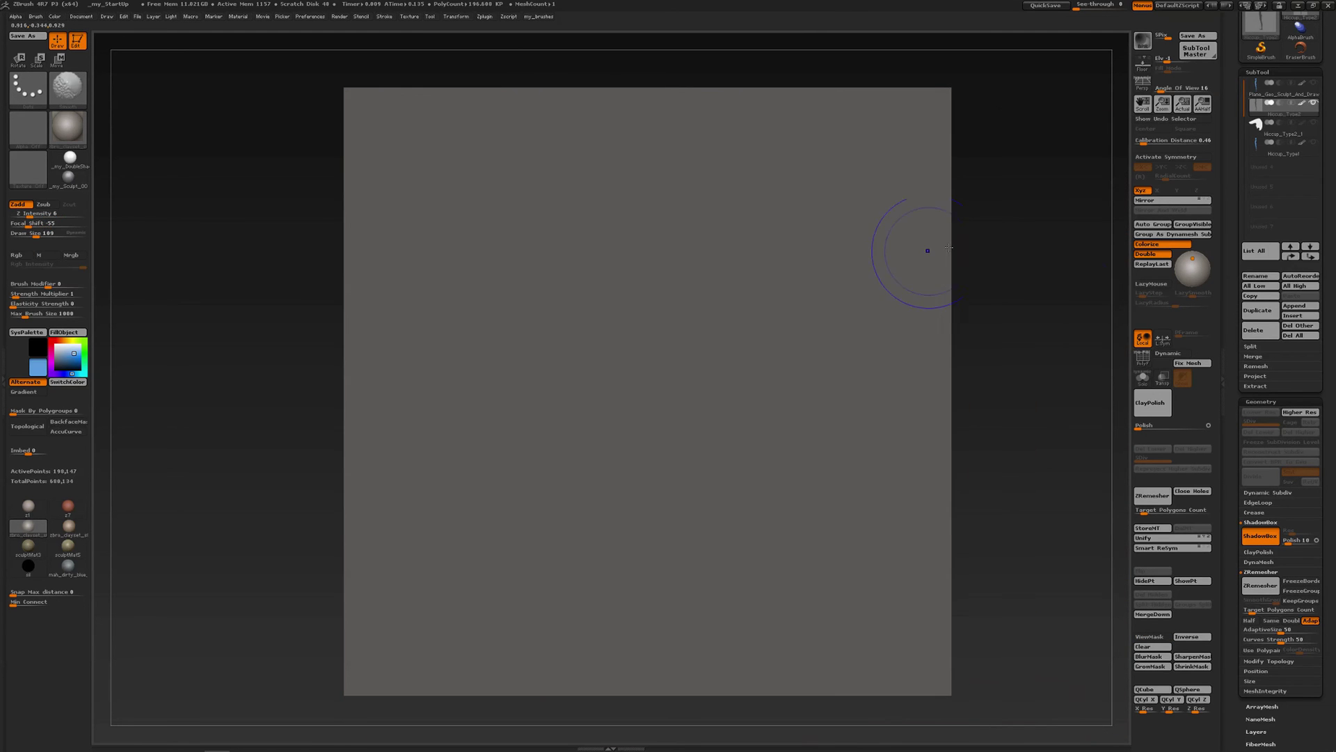
click(1319, 145)
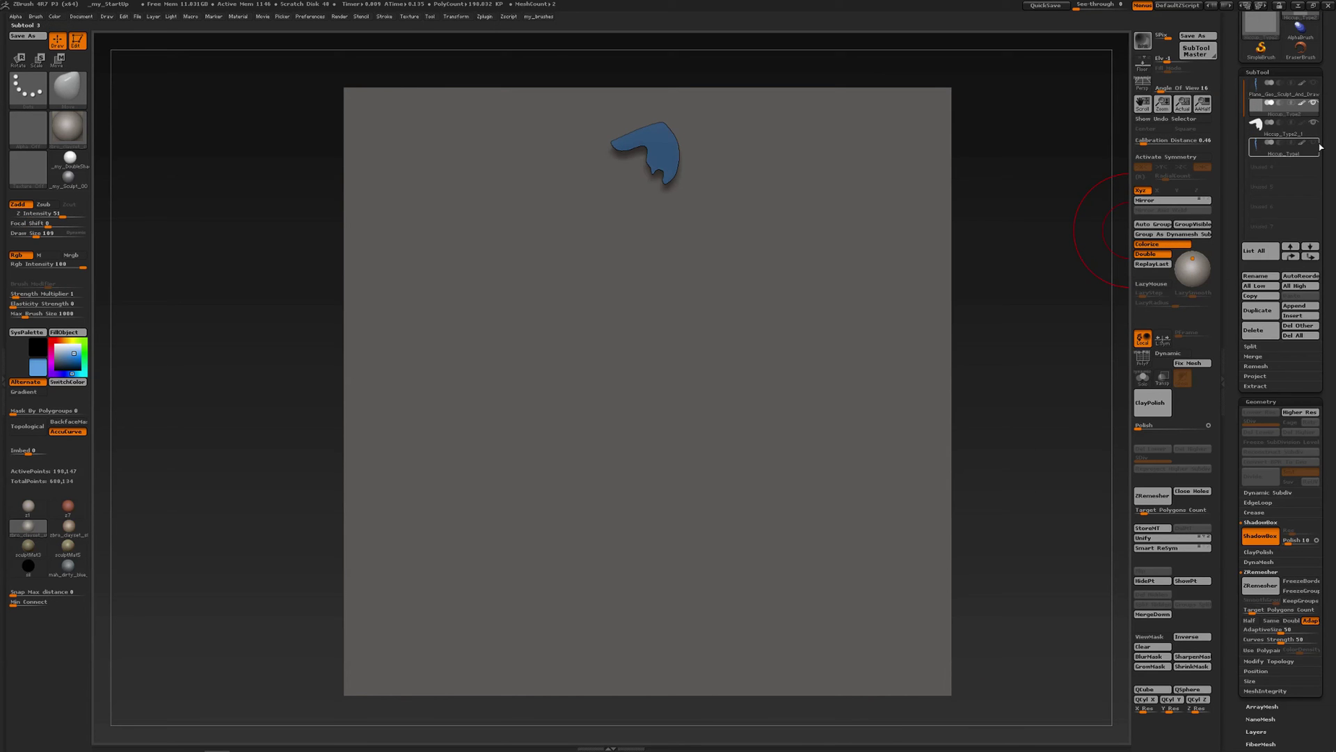
click(1314, 145)
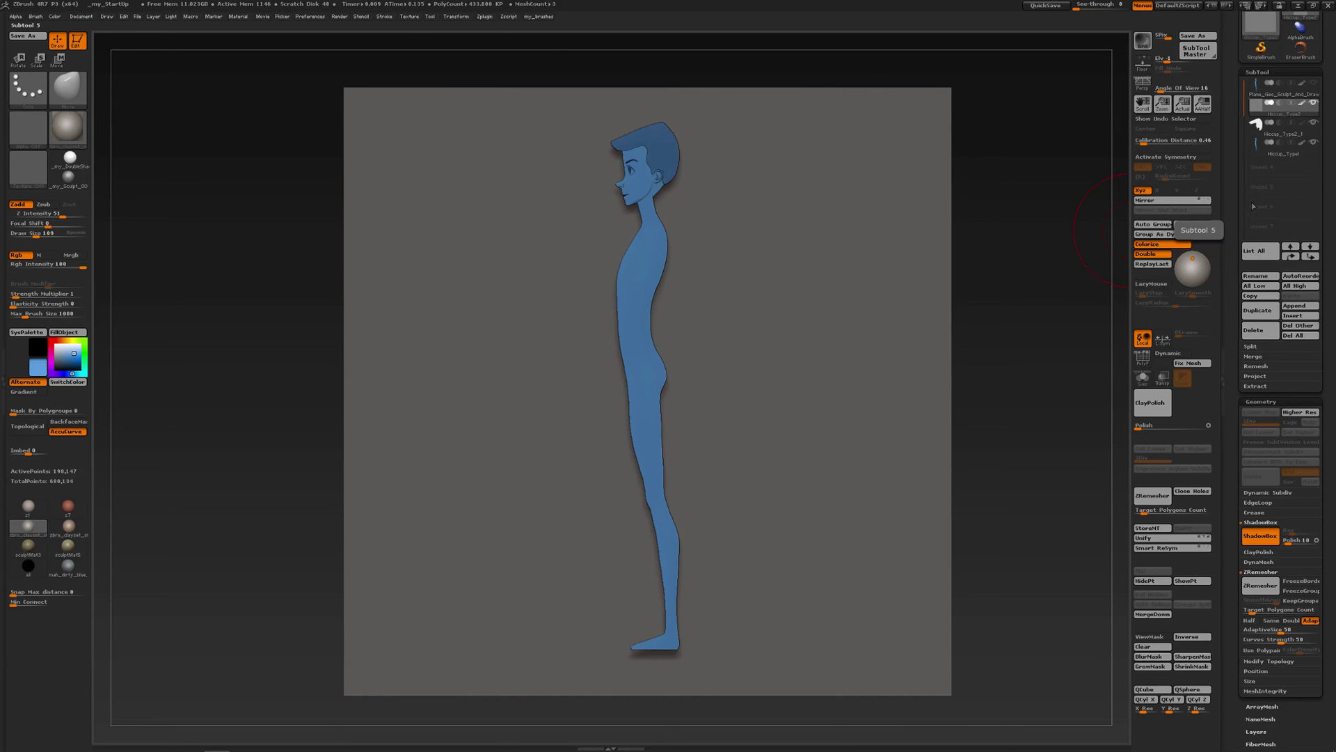
Turn on transparency and, at draw size 26, mask a slightly bent arm from the shoulder to the hip on the ShadowBox side plane
click(1163, 380)
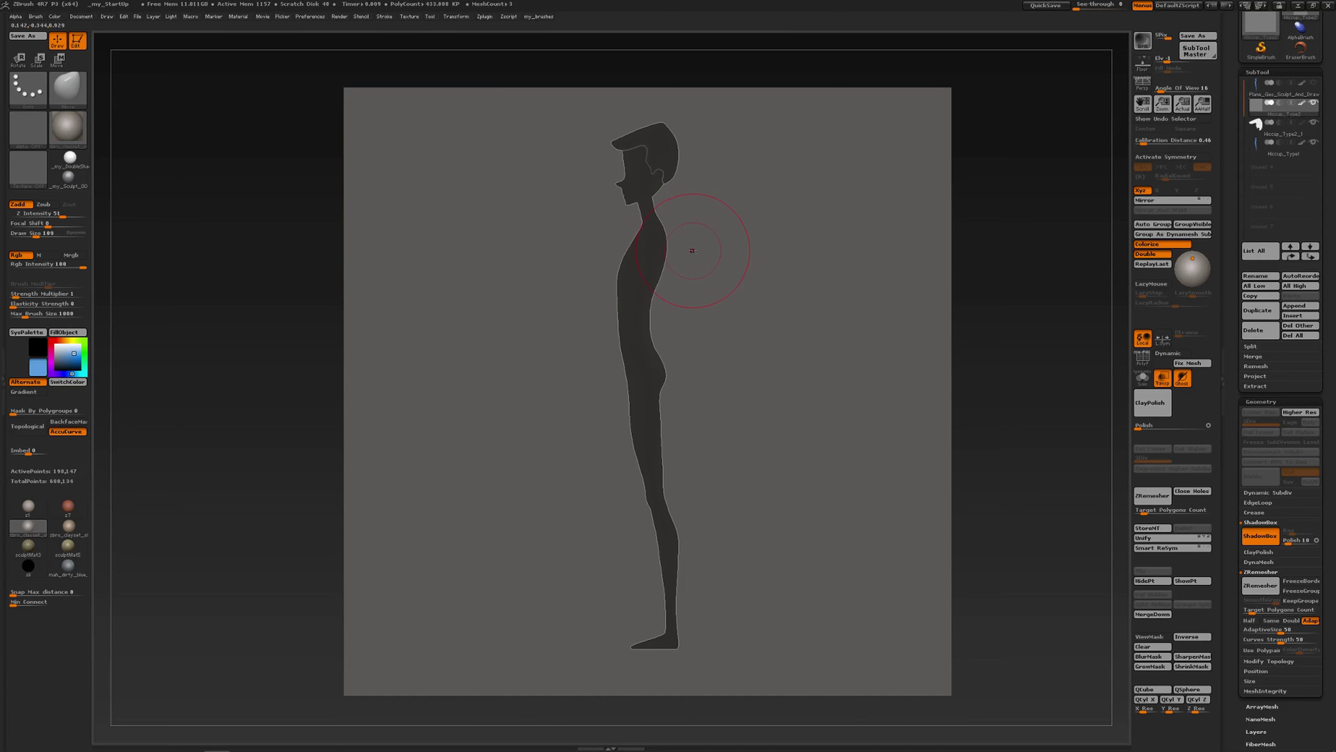
ctrl+right_drag(689, 246, 721, 291)
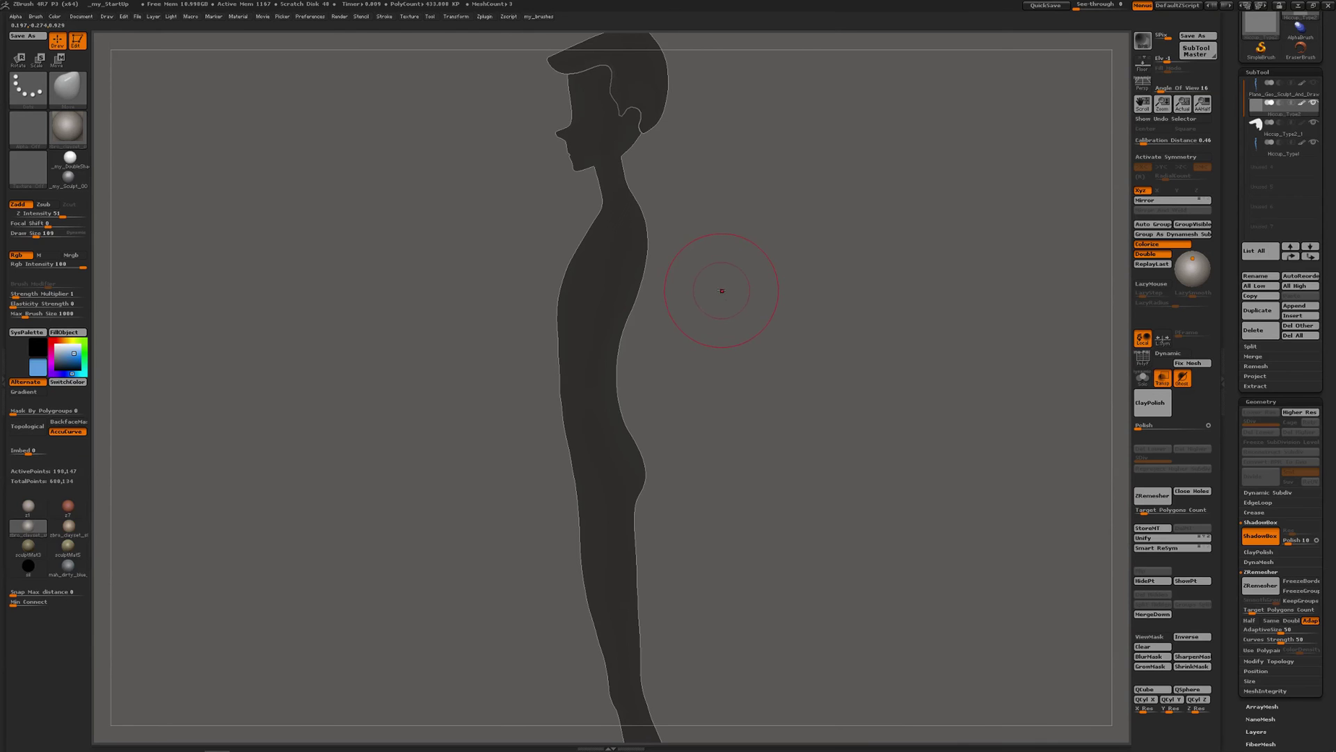
key(s)
drag(721, 287, 706, 284)
ctrl+click(622, 226)
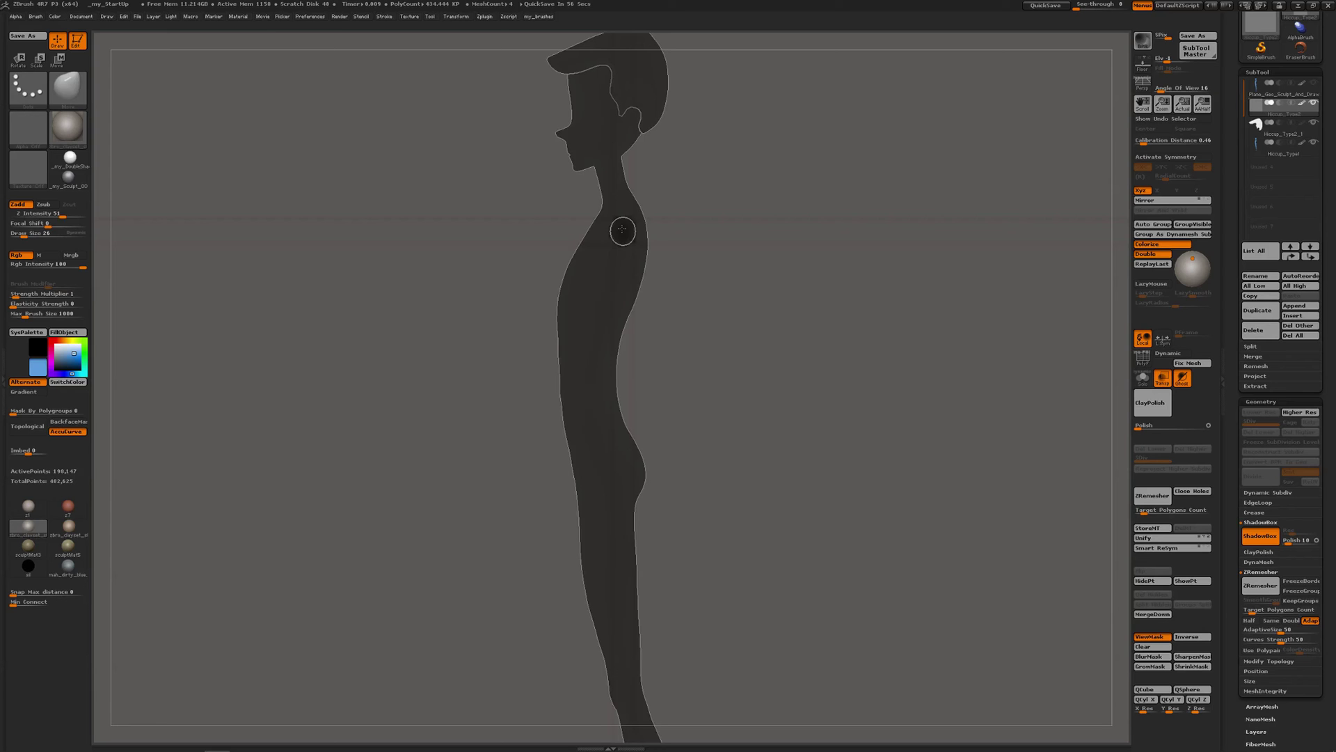
mouse_move(622, 230)
ctrl+mouse_down()
mouse_move(645, 367)
mouse_move(604, 472)
ctrl+mouse_up()
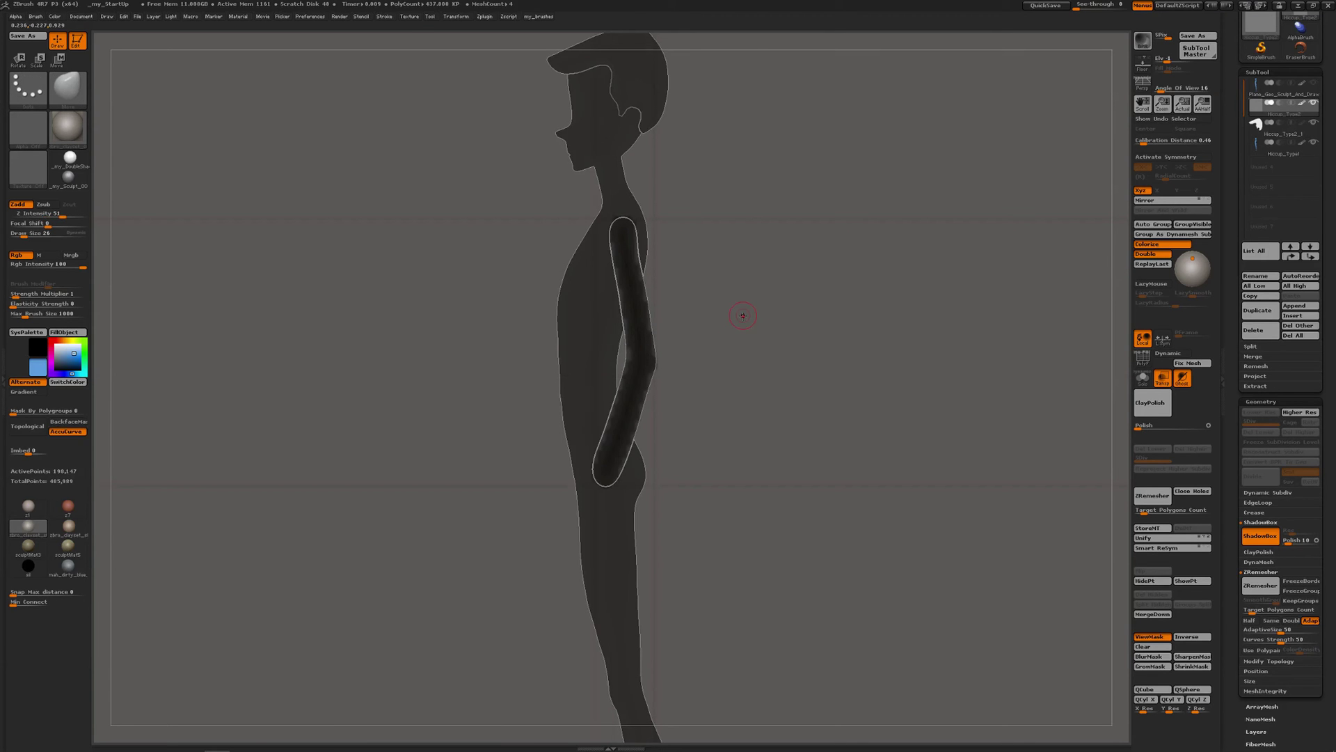
Turn off transparency, check the arm shape from an angle and exit ShadowBox to keep it as a mesh
alt+right_drag(742, 317, 716, 285)
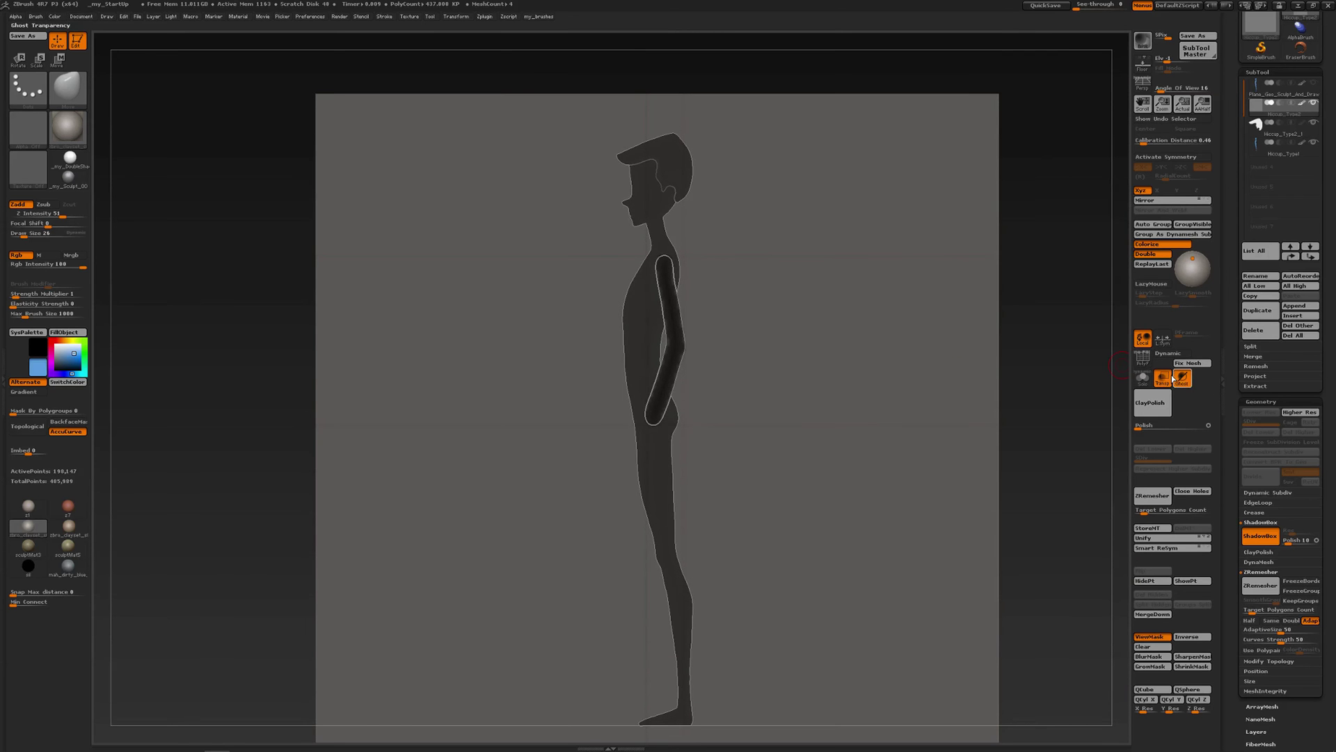
click(1162, 377)
right_drag(715, 317, 754, 340)
alt+right_drag(831, 282, 582, 262)
click(1260, 536)
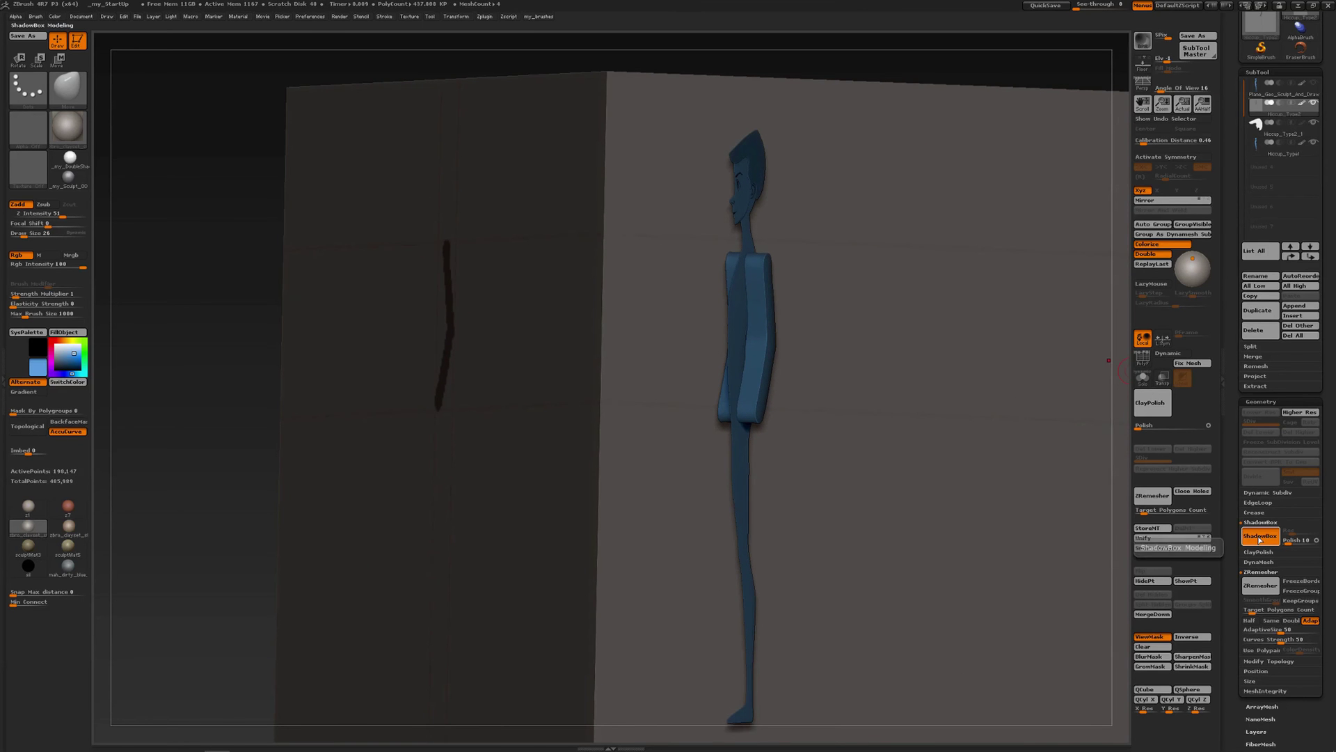
Isolate the outer side polygroup of one arm and delete all the hidden geometry, keeping a single flat arm piece
key(shift+f)
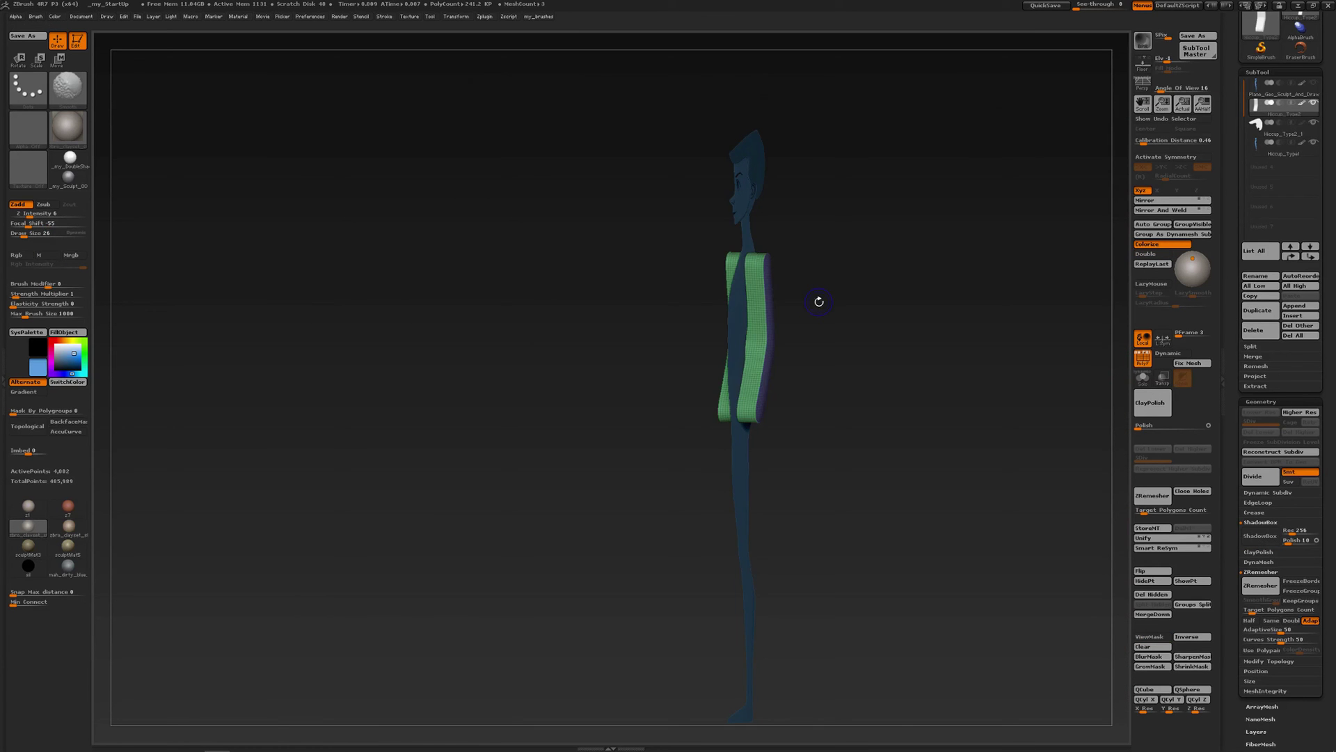
mouse_move(794, 305)
right_down()
mouse_move(772, 304)
mouse_move(809, 522)
right_up()
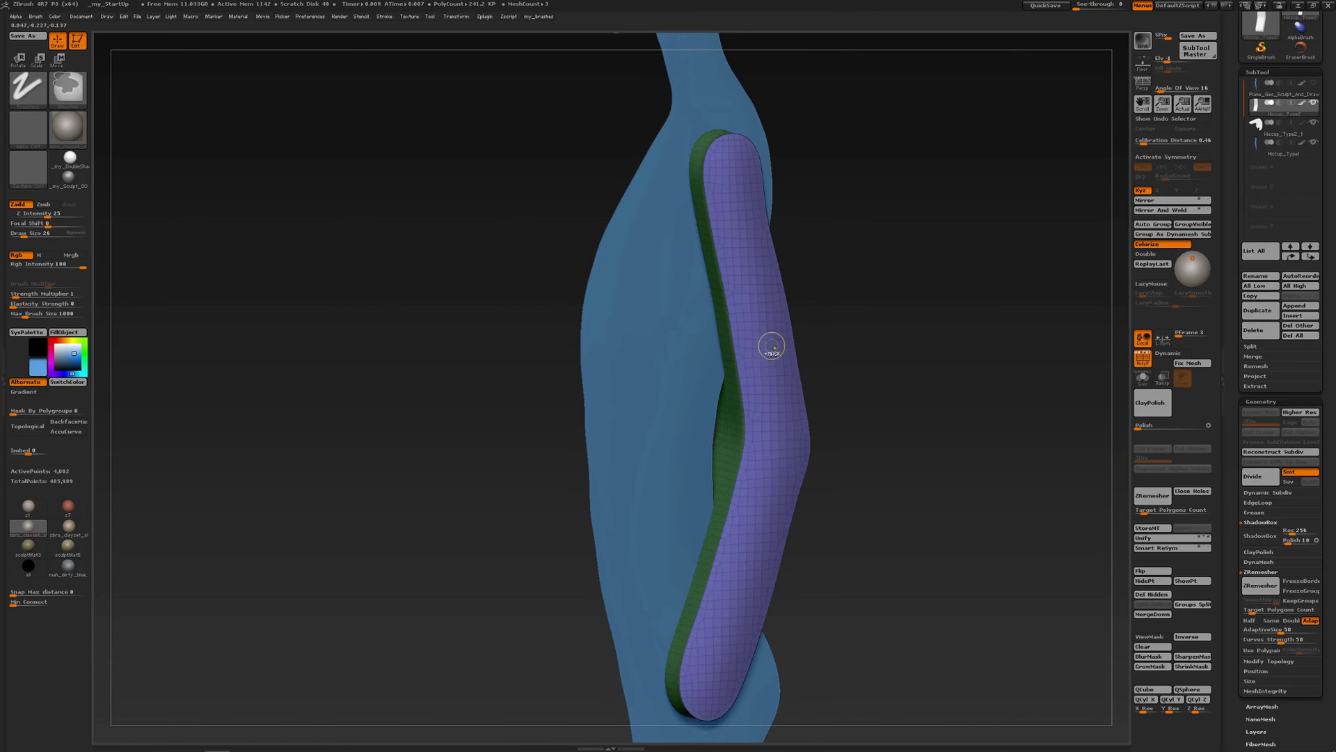
ctrl+shift+click(770, 347)
right_drag(797, 302, 820, 301)
drag(820, 302, 849, 291)
mouse_move(841, 293)
ctrl+right_down()
mouse_move(806, 269)
mouse_move(826, 247)
ctrl+right_up()
mouse_move(840, 226)
ctrl+shift+mouse_down()
mouse_move(820, 209)
mouse_move(737, 266)
mouse_move(740, 462)
mouse_move(782, 589)
ctrl+shift+mouse_up()
drag(845, 378, 911, 448)
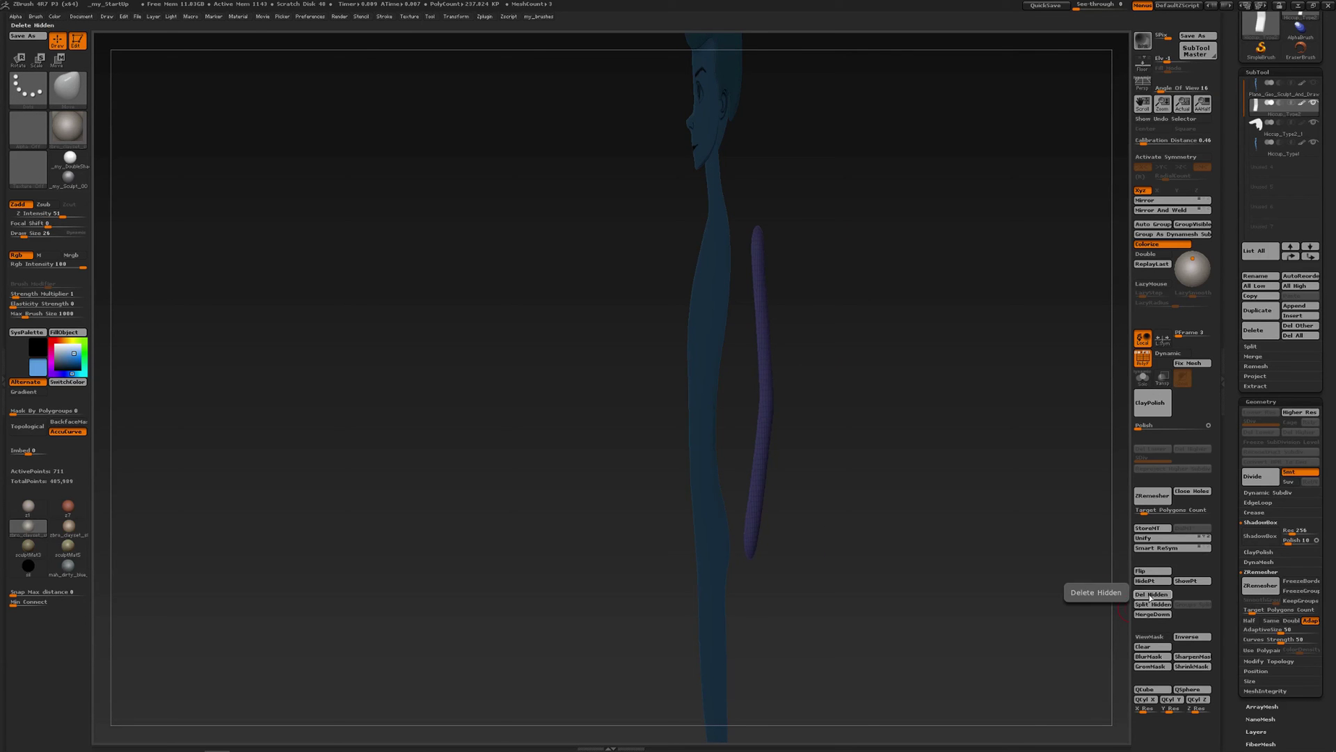
click(1152, 604)
drag(846, 397, 826, 378)
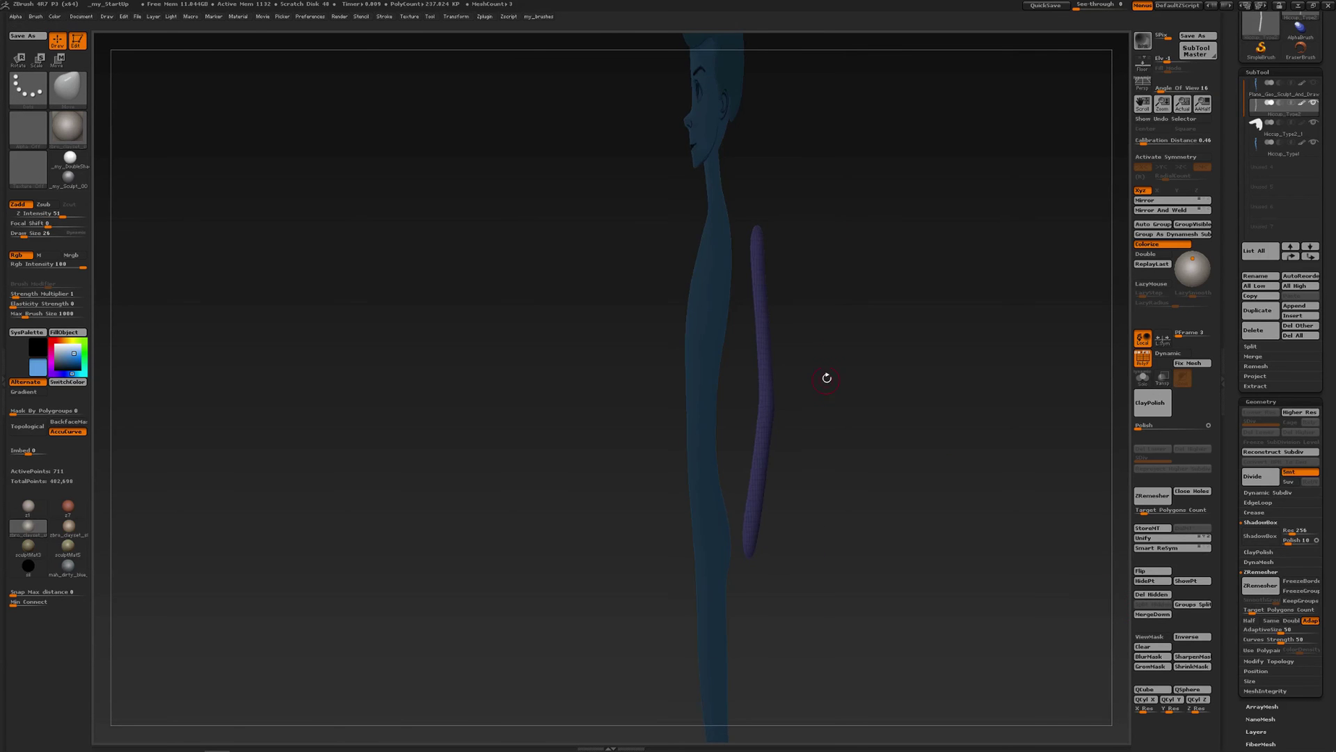
Move the flat arm piece along the depth axis closer to the body with a straight transpose line
key(w)
drag(767, 342, 793, 343)
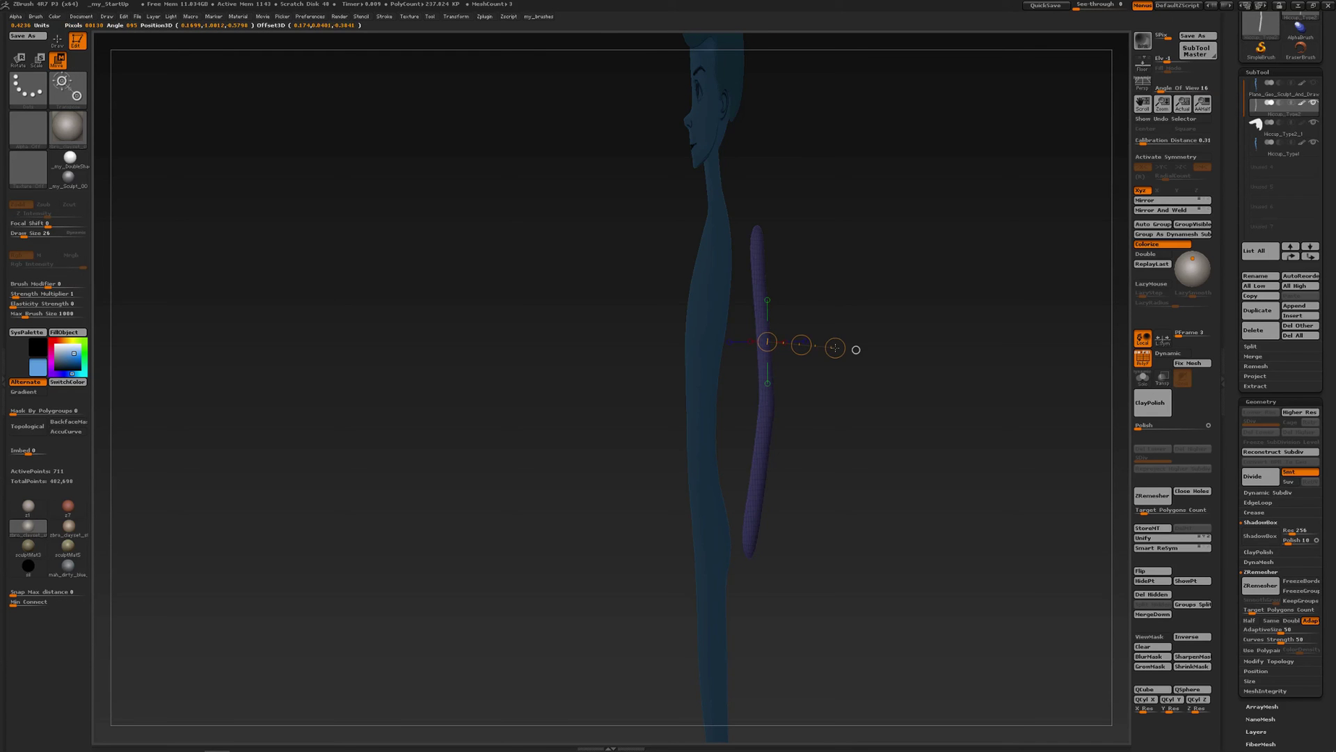
shift+drag(835, 348, 842, 396)
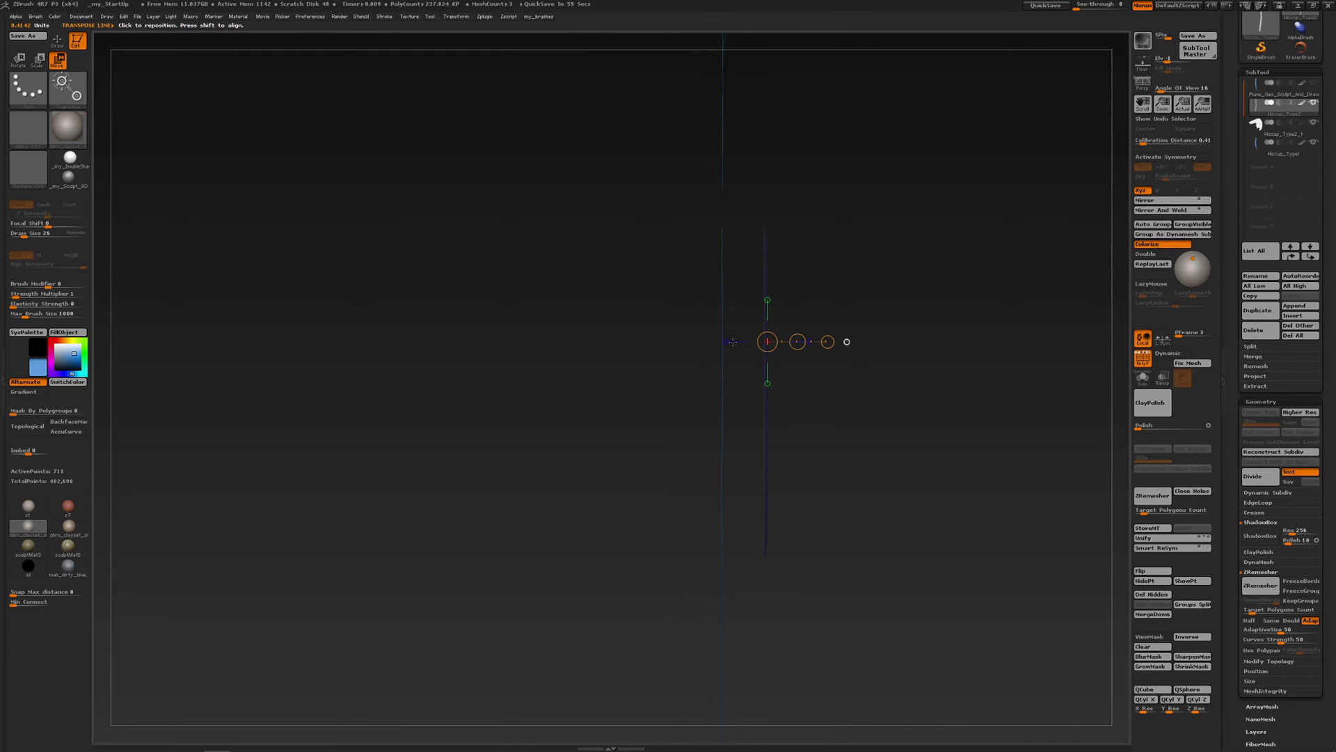
click(728, 341)
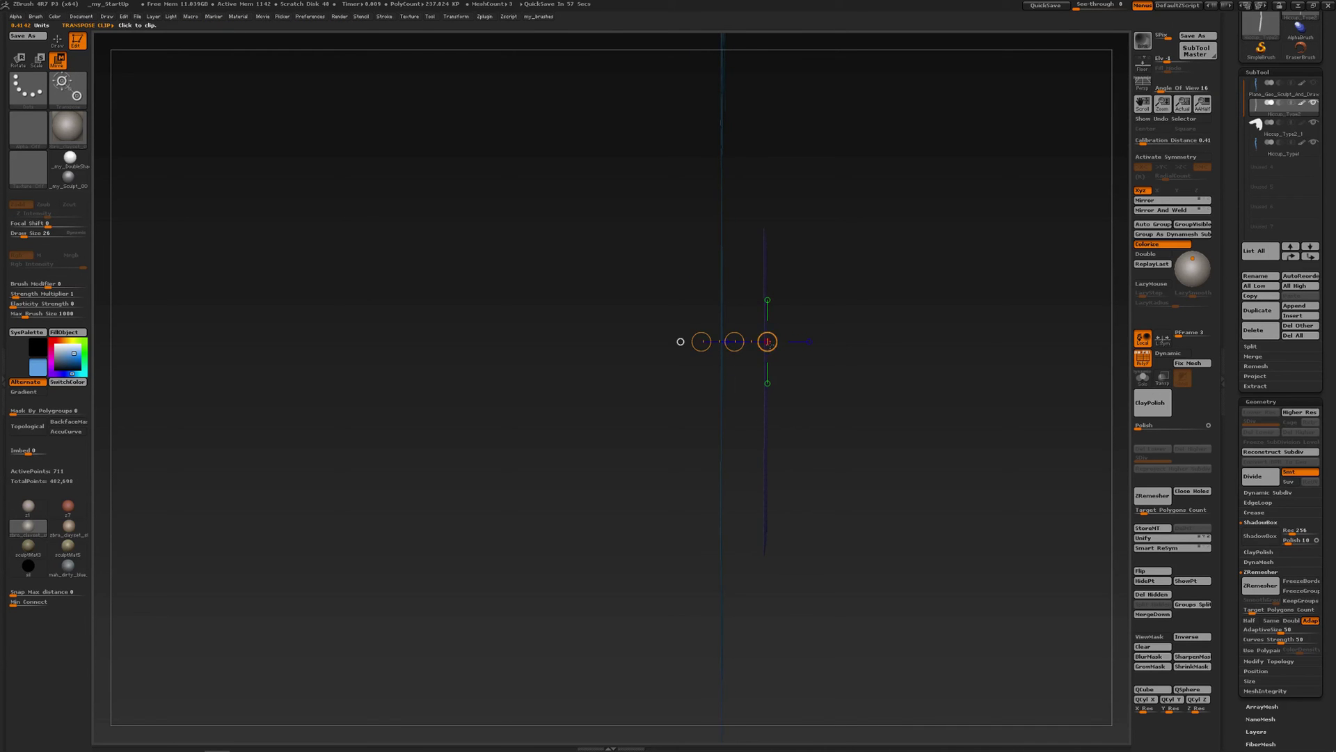
drag(832, 356, 844, 362)
drag(703, 341, 703, 341)
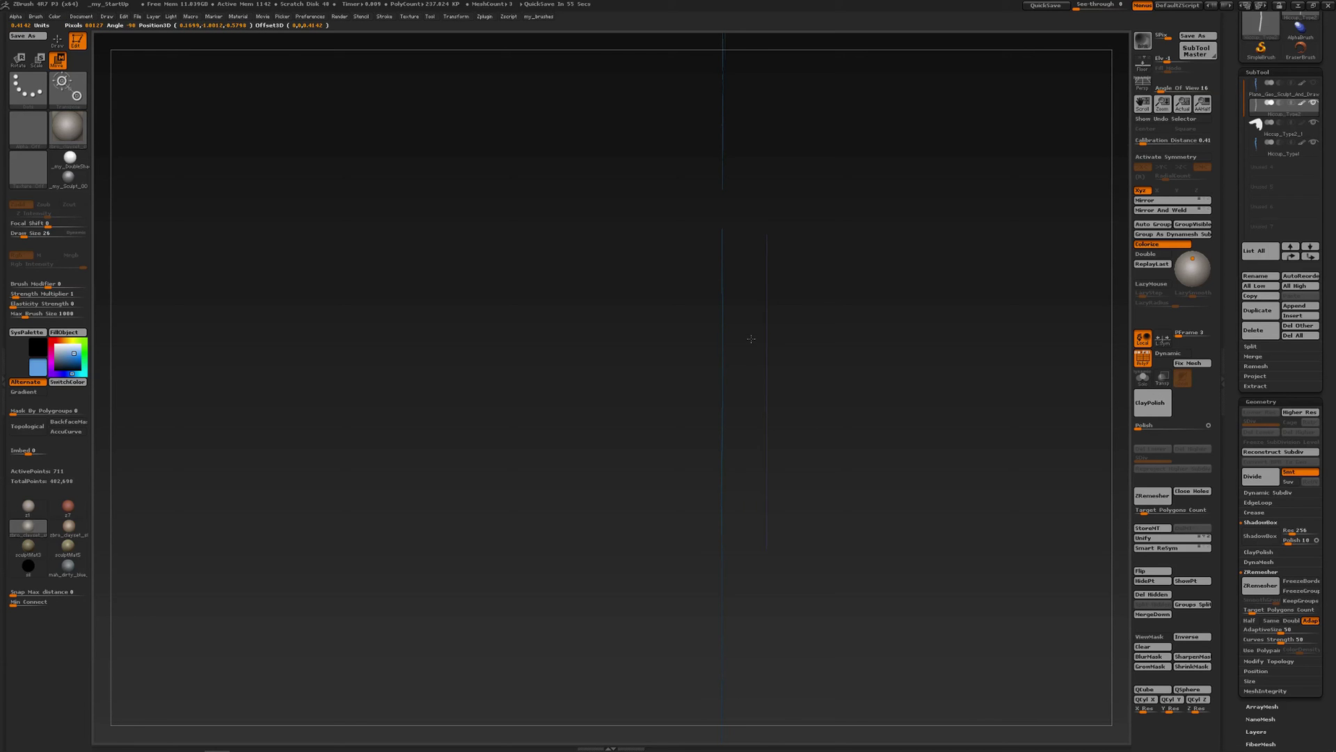
drag(734, 341, 719, 344)
drag(887, 341, 725, 259)
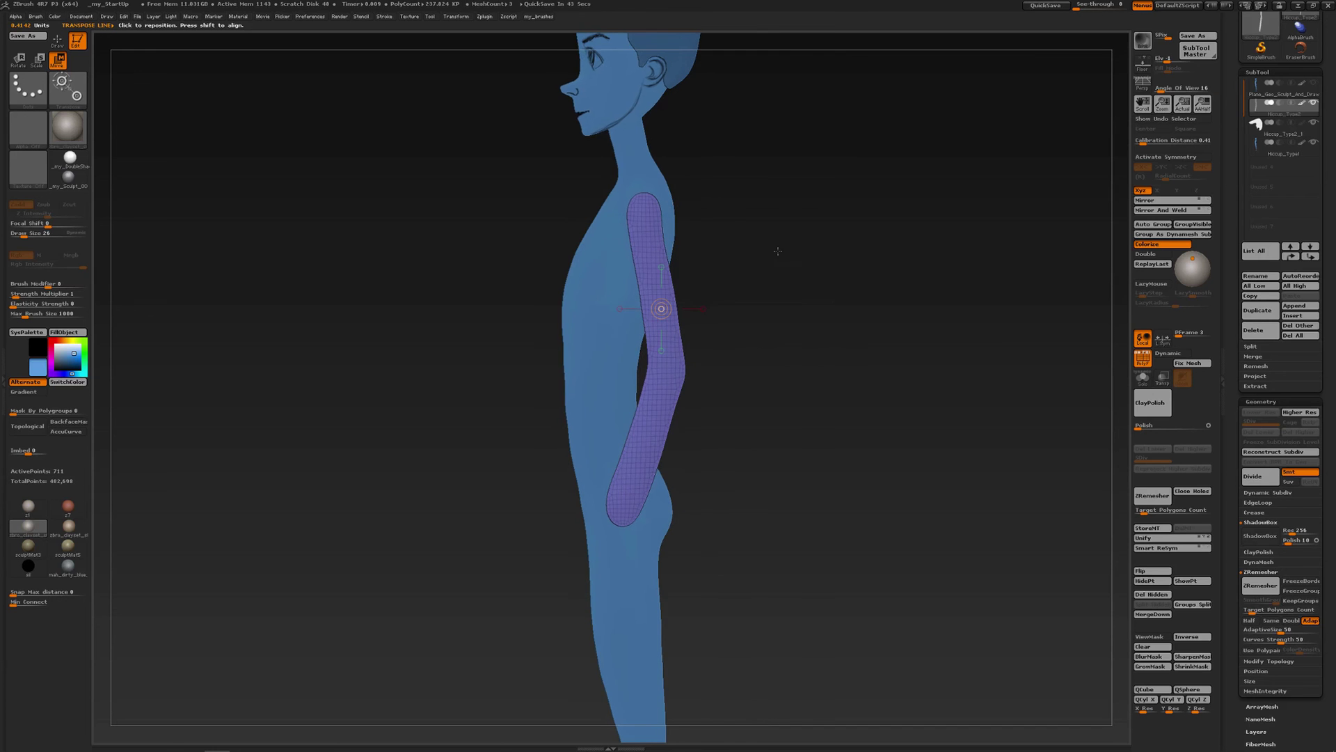
ZRemesh the arm piece at a low target polygon count and turn off its wireframe display
key(q)
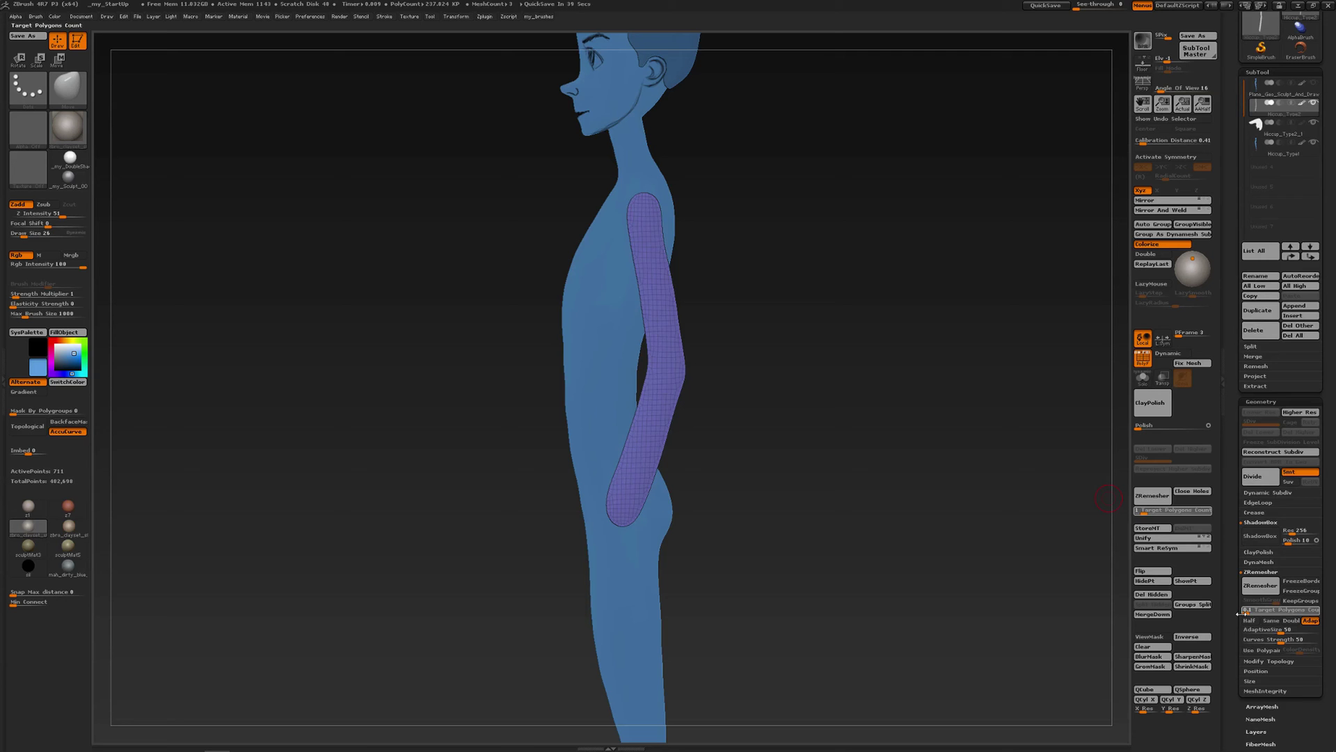
click(1258, 586)
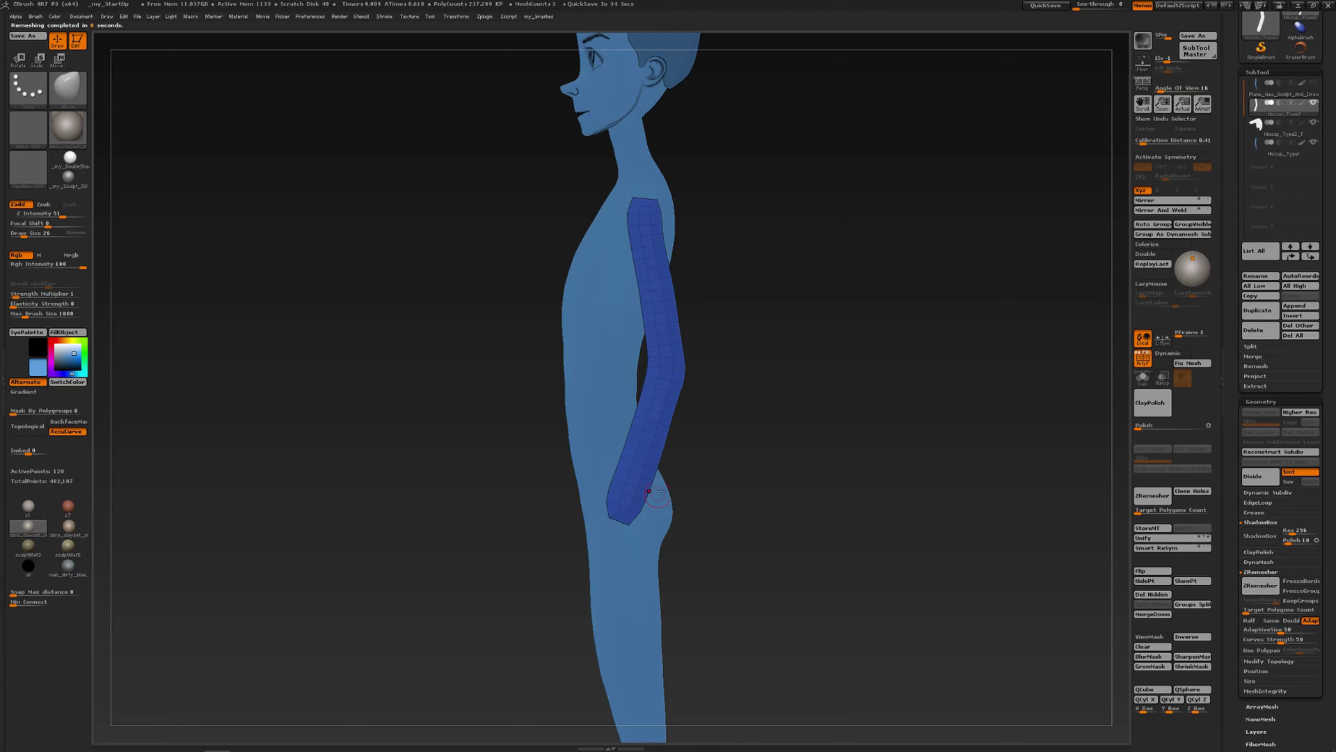
key(shift)
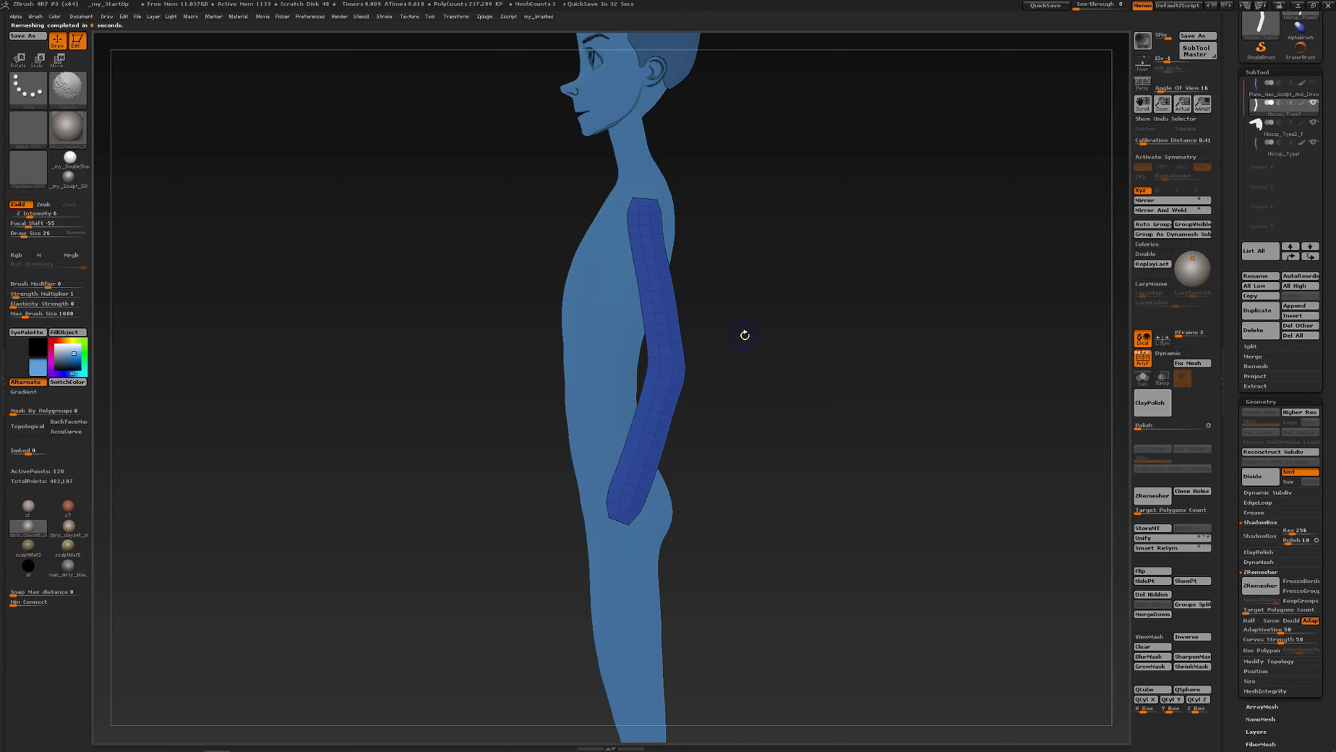
key(shift+f)
alt+drag(725, 349, 718, 320)
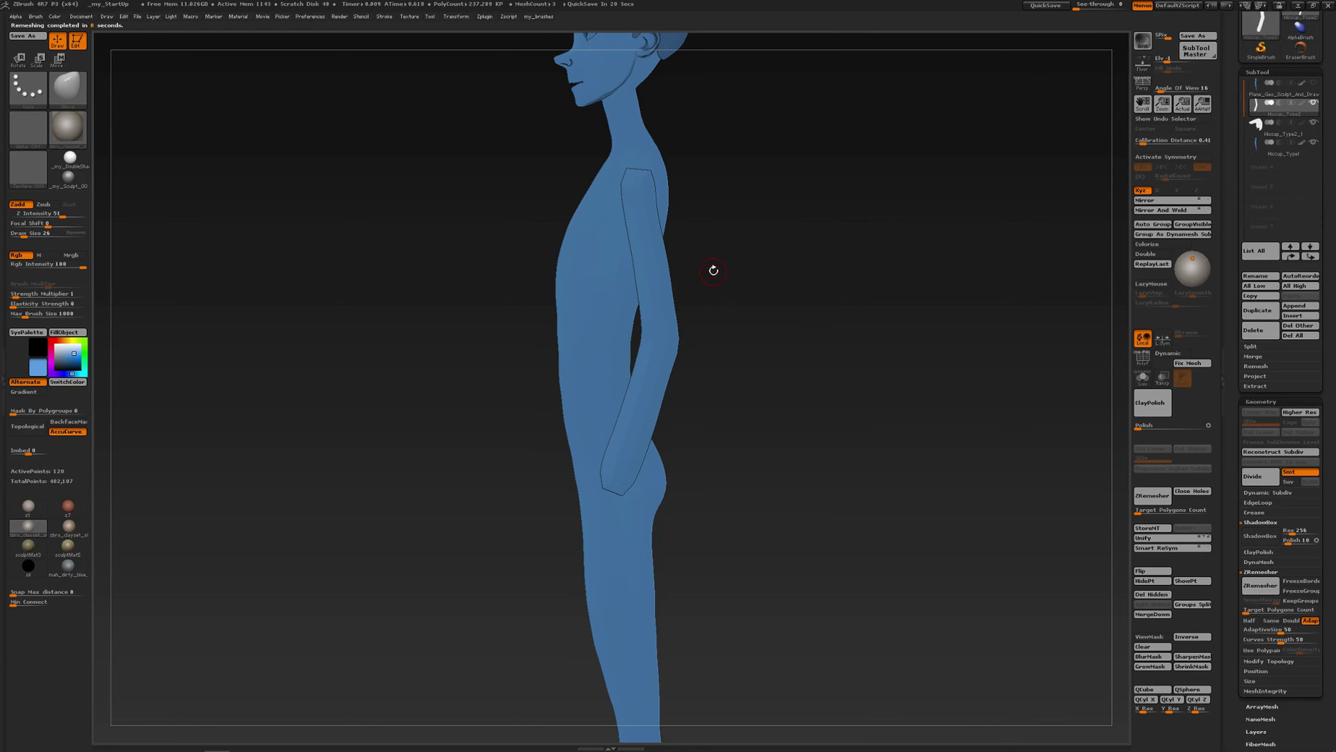
Rotate the whole arm slightly forward about the shoulder with a transpose line
key(r)
mouse_move(632, 184)
mouse_down()
mouse_move(823, 185)
mouse_move(795, 235)
mouse_move(838, 183)
mouse_move(830, 201)
mouse_up()
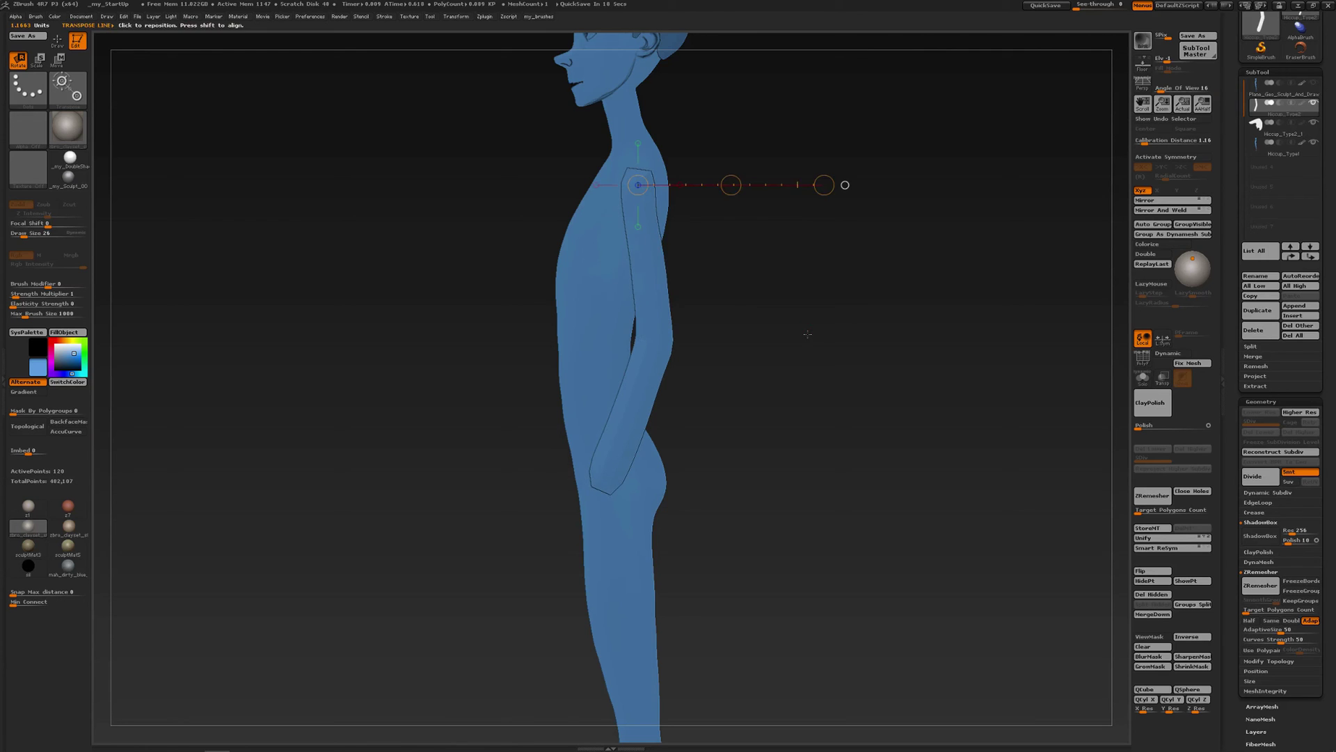
key(q)
mouse_move(796, 340)
alt+mouse_down()
mouse_move(742, 280)
mouse_move(742, 327)
mouse_move(766, 326)
alt+mouse_up()
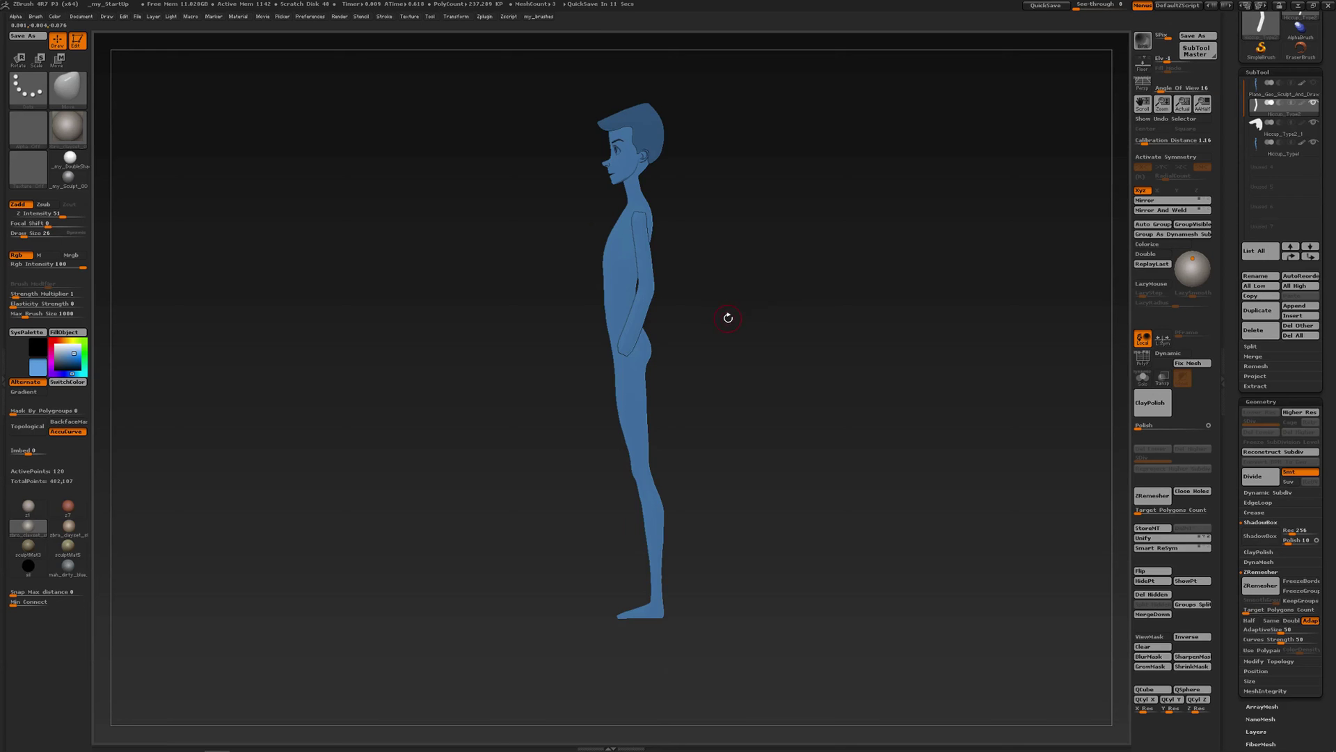
key(shift)
drag(699, 270, 696, 279)
ctrl+right_drag(695, 264, 727, 368)
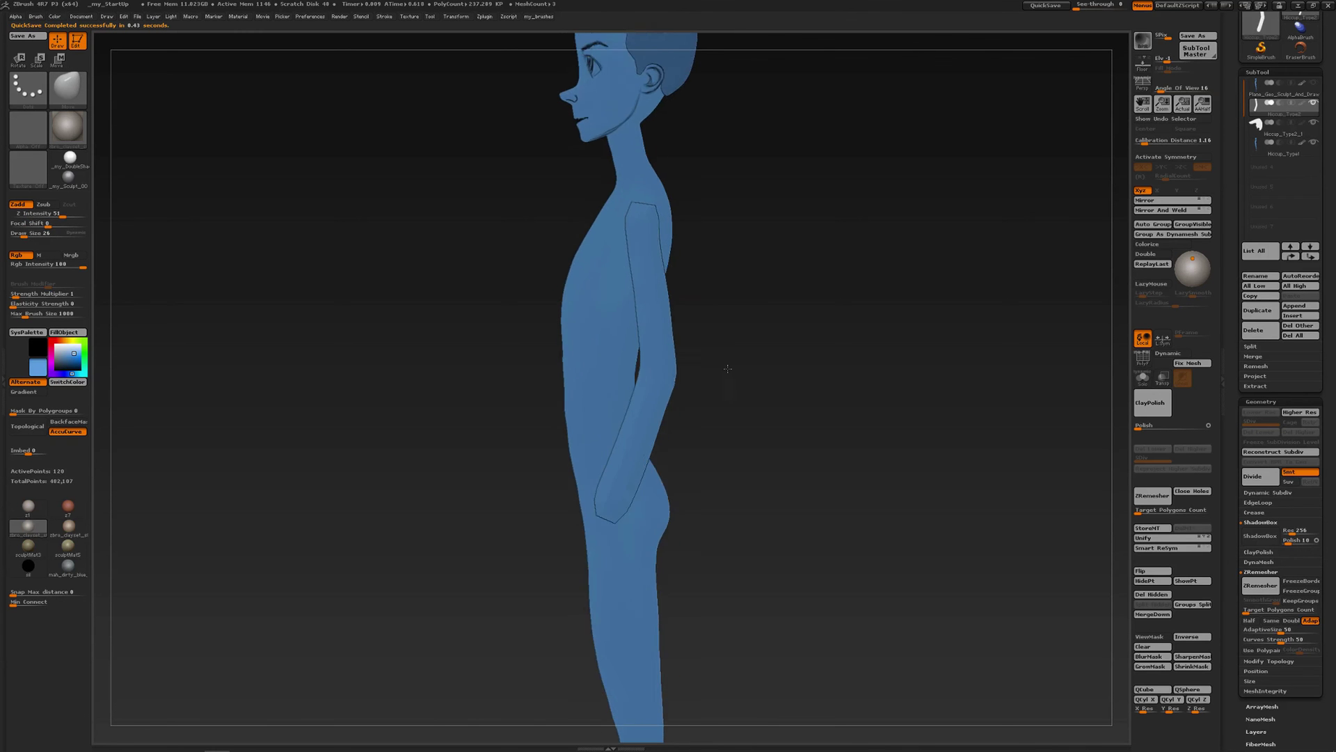
Display the arm's wireframe and try selecting across the elbow with the SelectLasso brush
drag(736, 280, 688, 235)
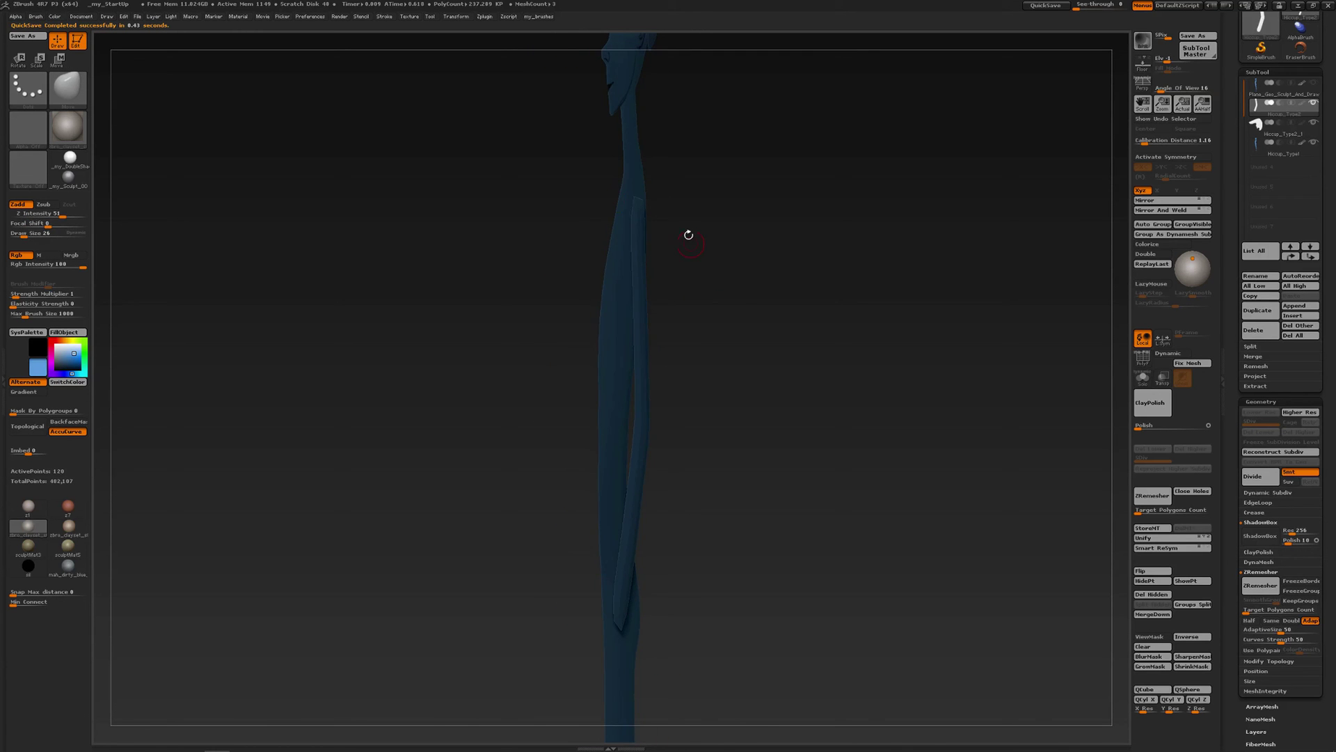
mouse_move(744, 345)
mouse_down()
mouse_move(706, 349)
mouse_move(733, 339)
mouse_move(696, 250)
mouse_move(729, 270)
mouse_up()
key(shift+f)
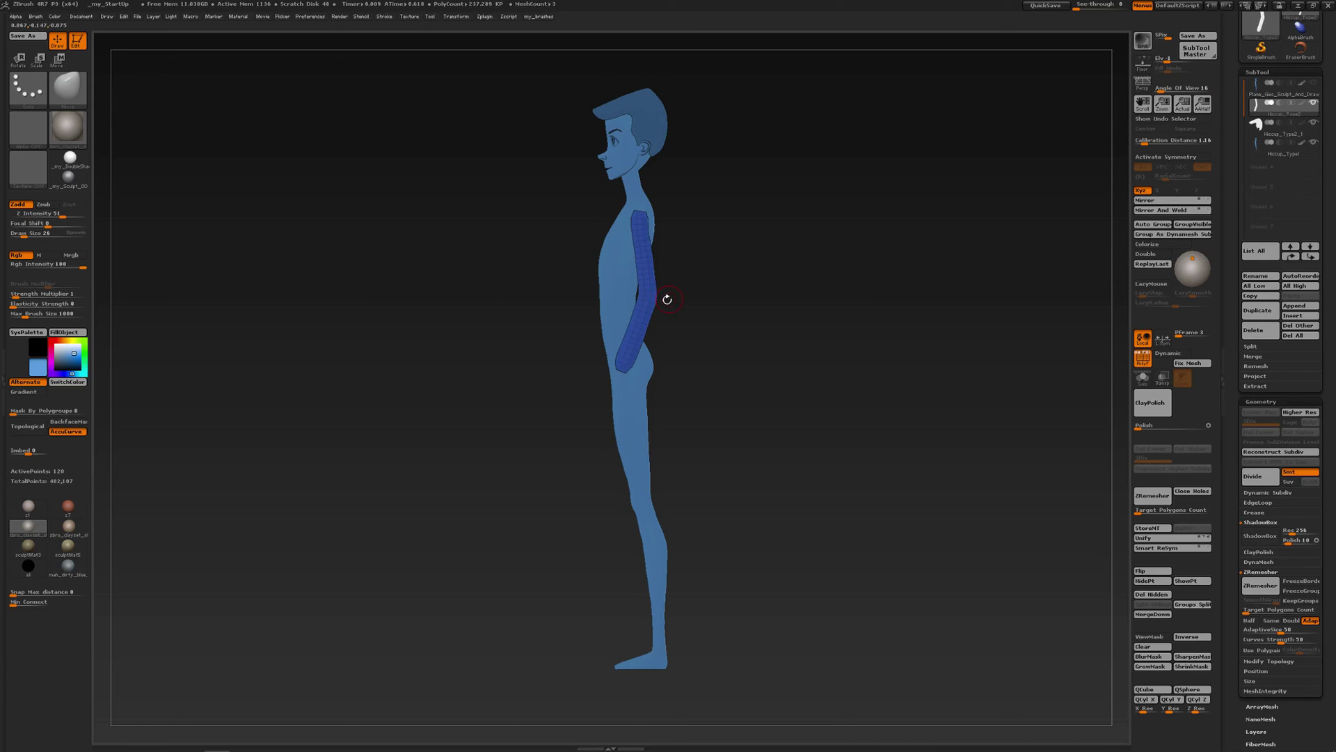
mouse_move(667, 299)
alt+mouse_down()
mouse_move(682, 331)
mouse_move(611, 291)
alt+mouse_up()
ctrl+drag(726, 270, 736, 306)
key(b)
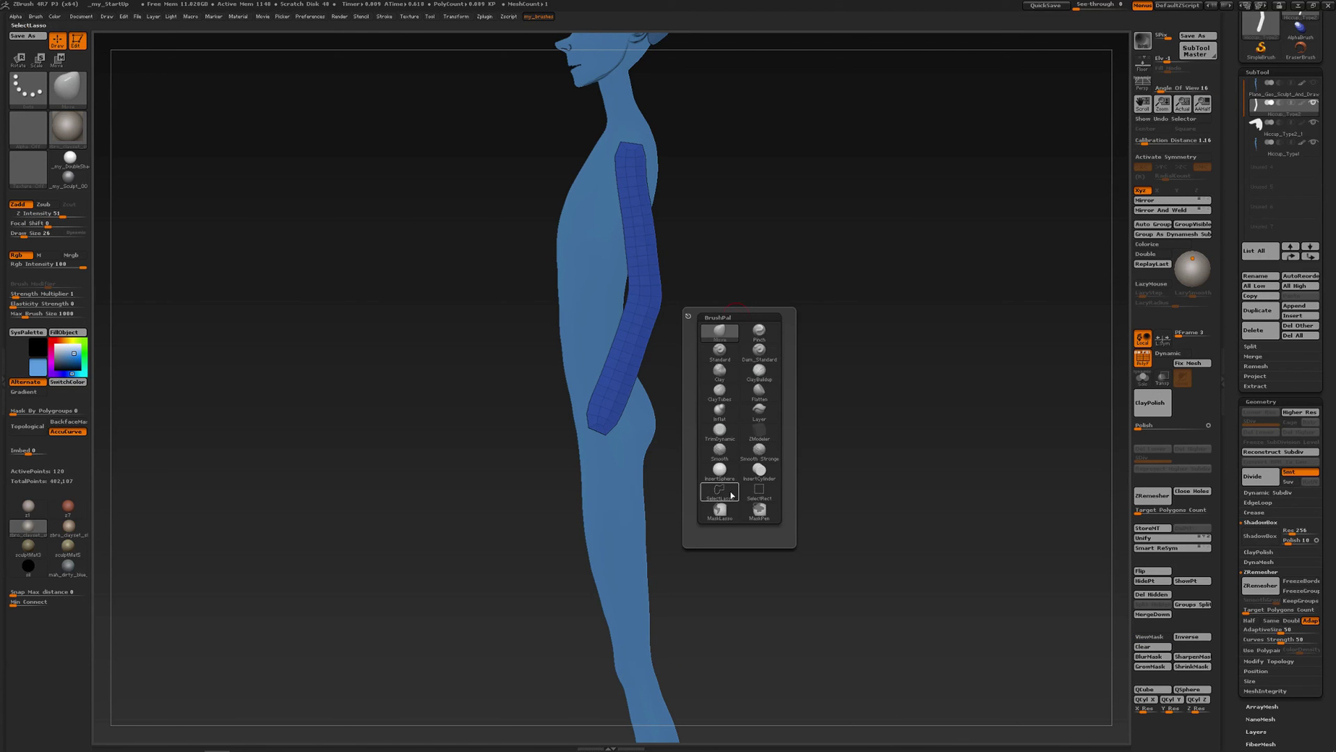
click(732, 495)
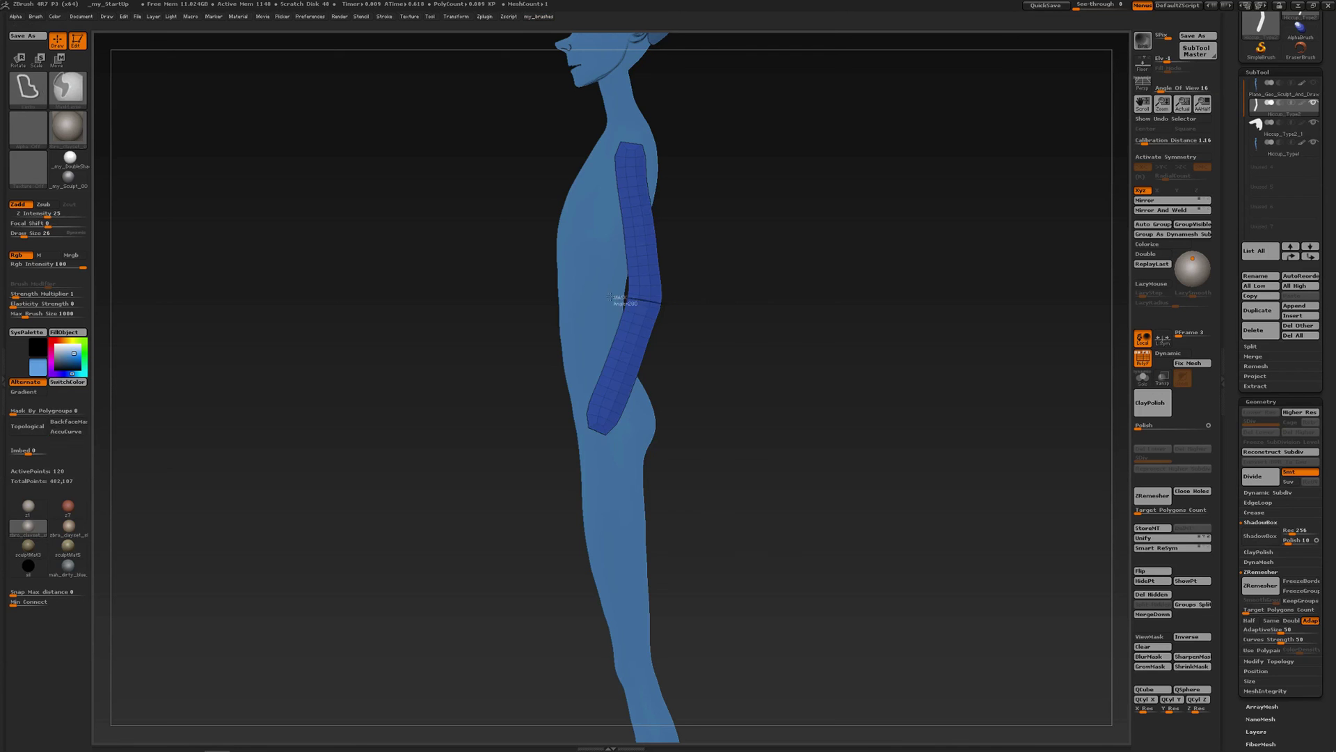
mouse_move(610, 296)
ctrl+mouse_down()
mouse_move(581, 478)
mouse_move(762, 353)
ctrl+mouse_up()
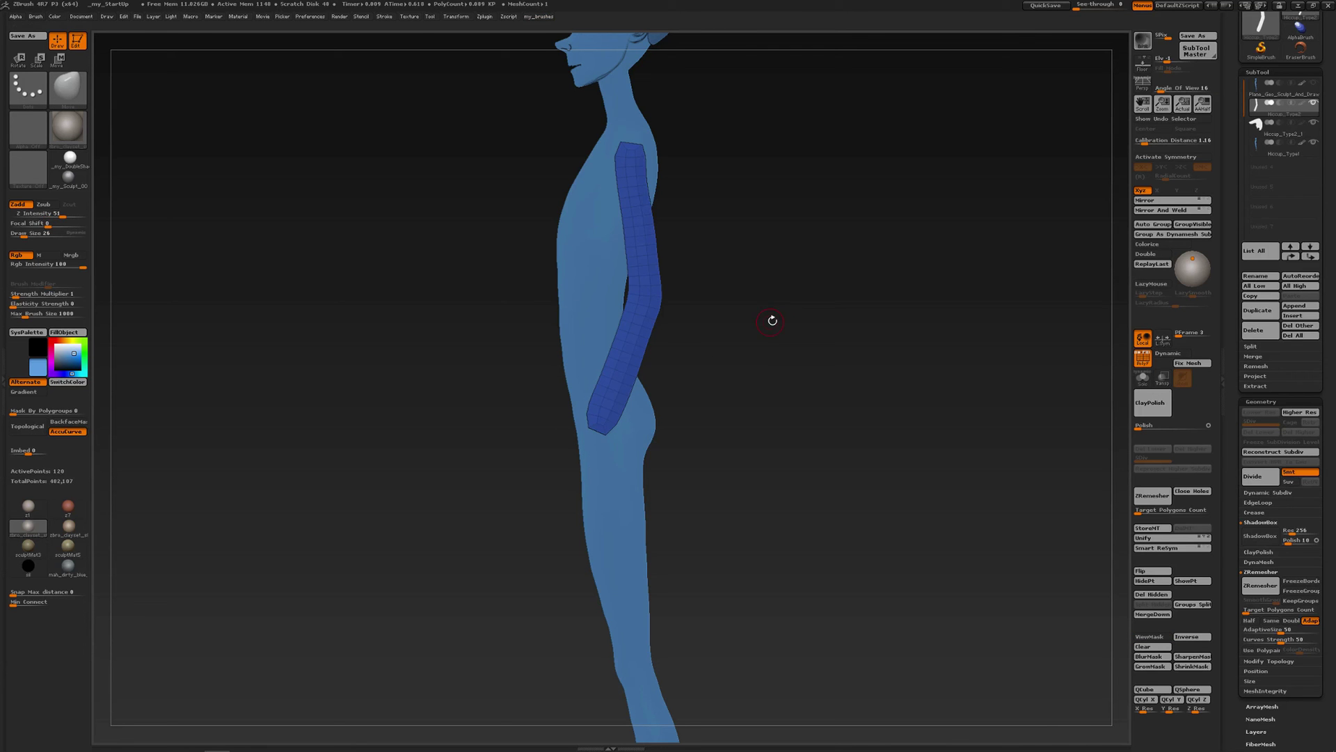
Rotate the arm with a shoulder-to-elbow transpose line so that the elbow sits further forward, and hide the wireframe
key(w)
key(r)
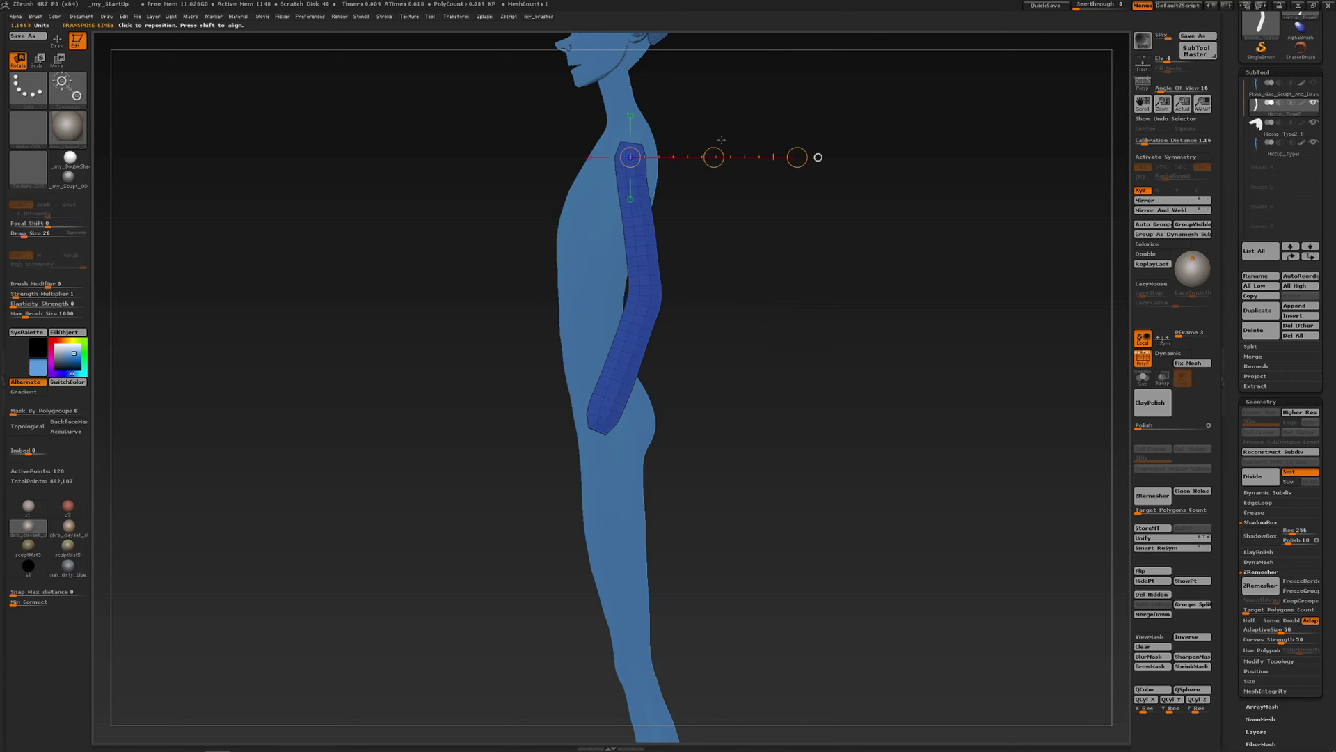
drag(738, 157, 797, 112)
mouse_move(630, 150)
mouse_down()
mouse_move(647, 288)
mouse_move(670, 280)
mouse_move(637, 285)
mouse_up()
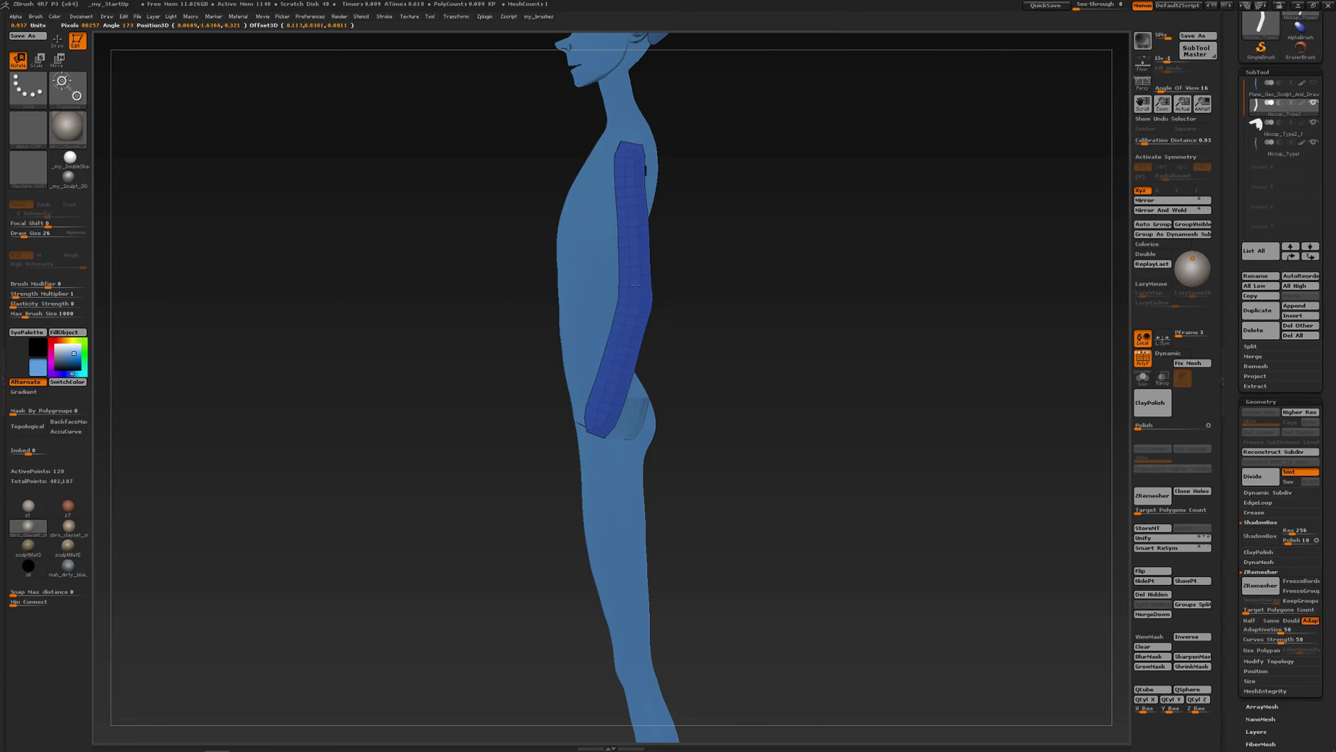
key(shift+f)
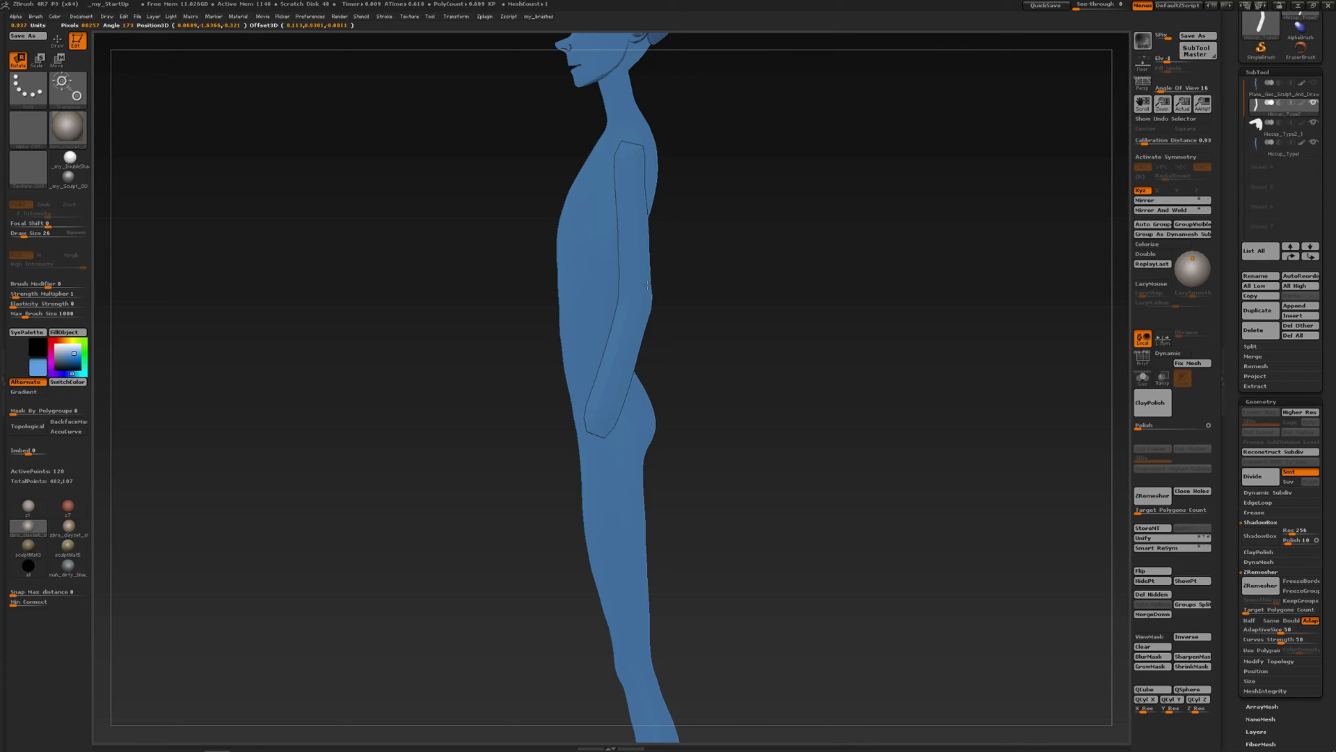
drag(646, 285, 644, 284)
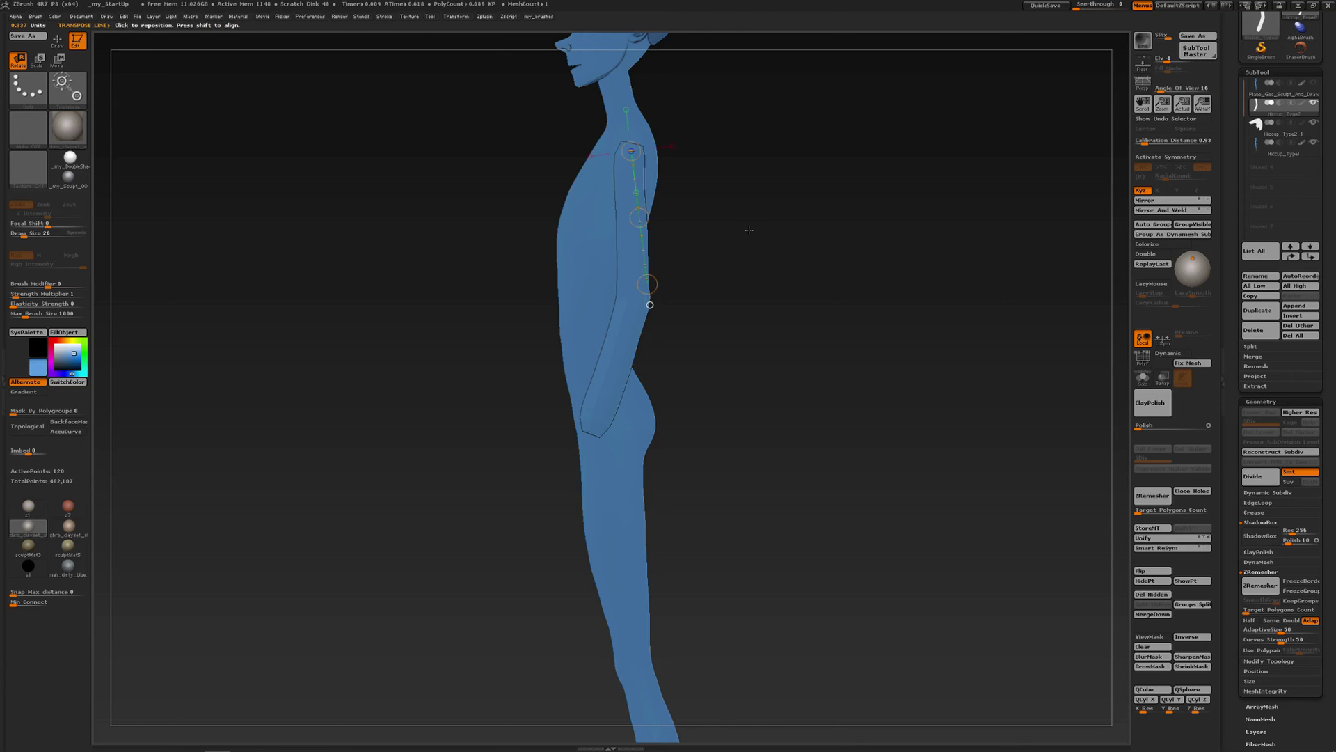
key(q)
key(f)
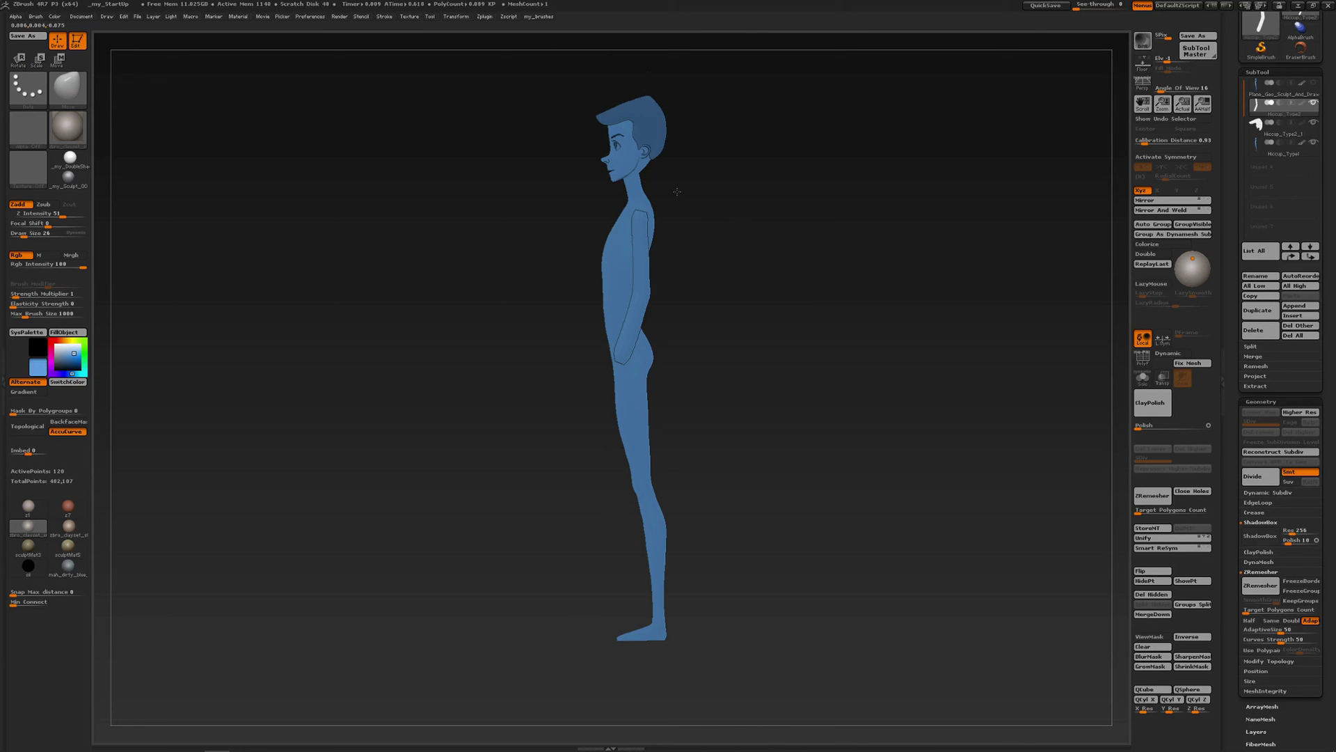
Examine the arm's placement and proportions against the body, both up close and in the full-figure side view
alt+click(644, 238)
ctrl+right_drag(638, 234, 654, 278)
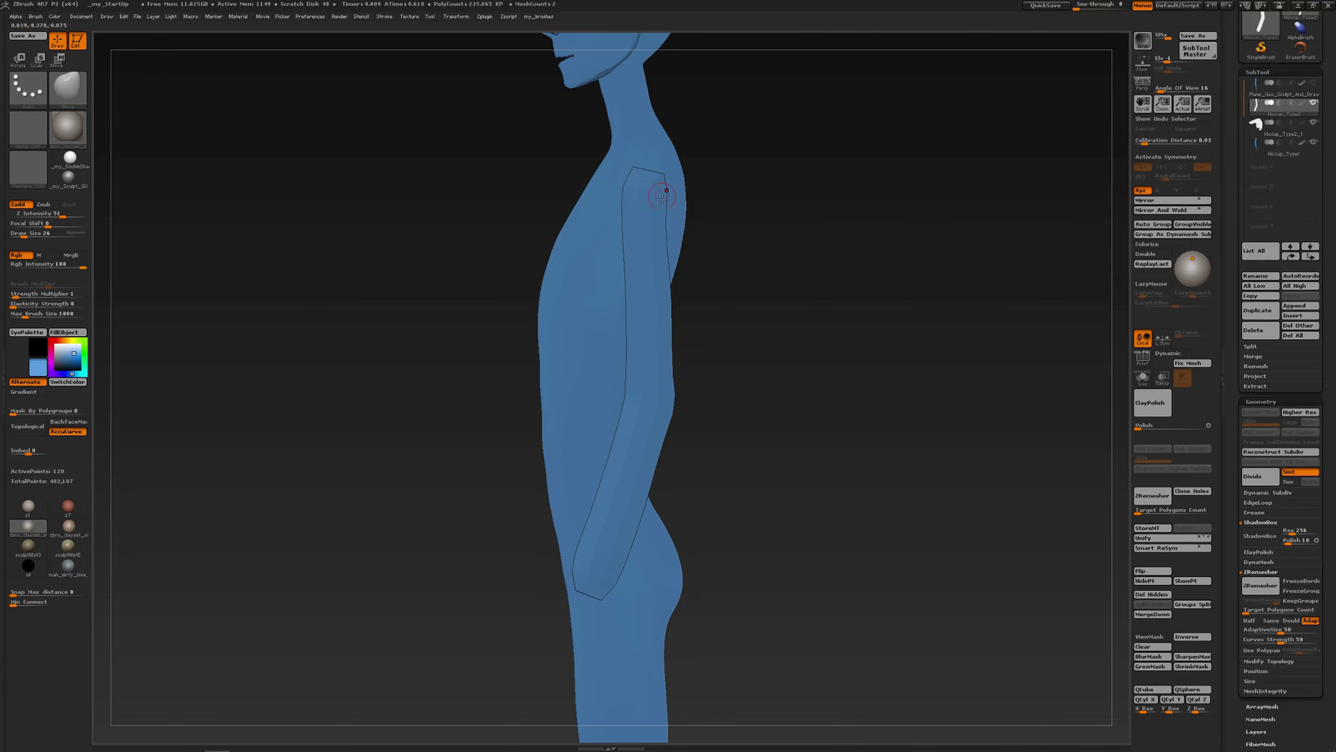
alt+right_drag(638, 259, 633, 472)
scroll(636, 323, down, 5)
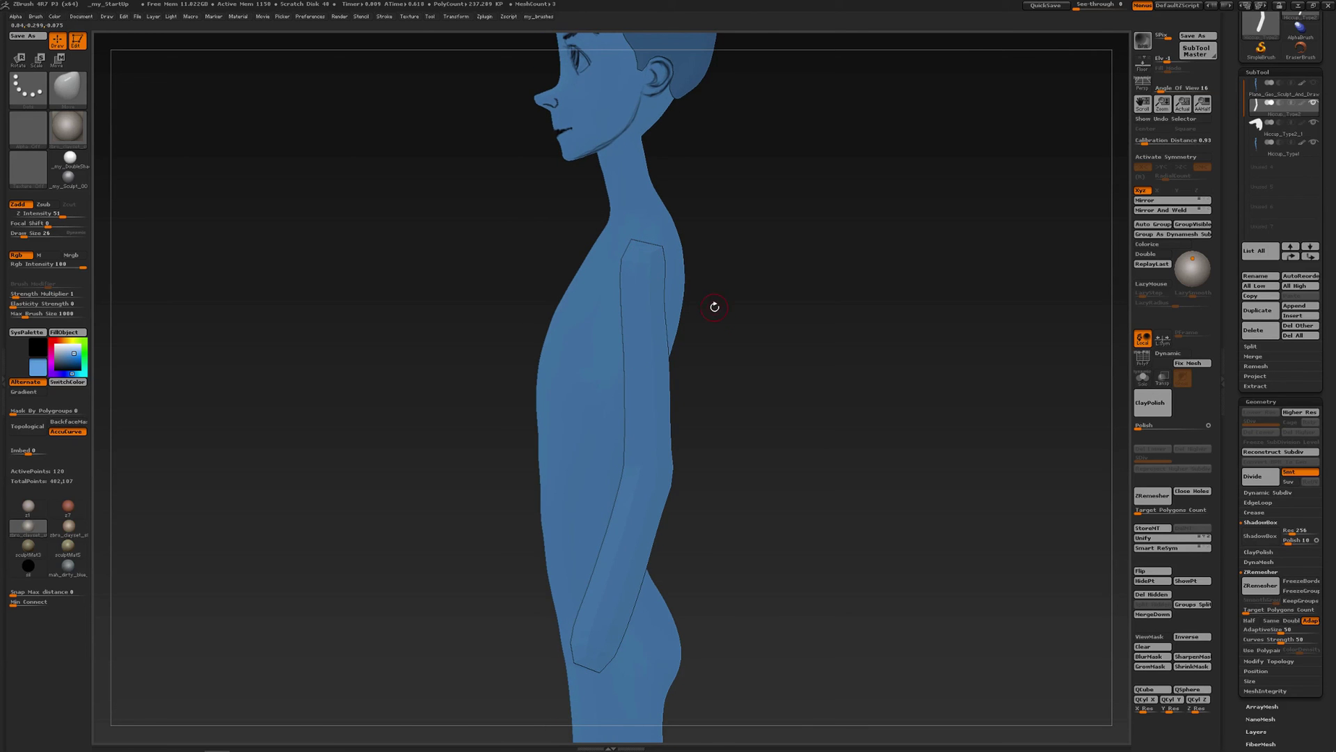
scroll(713, 305, down, 5)
ctrl+right_drag(711, 255, 712, 254)
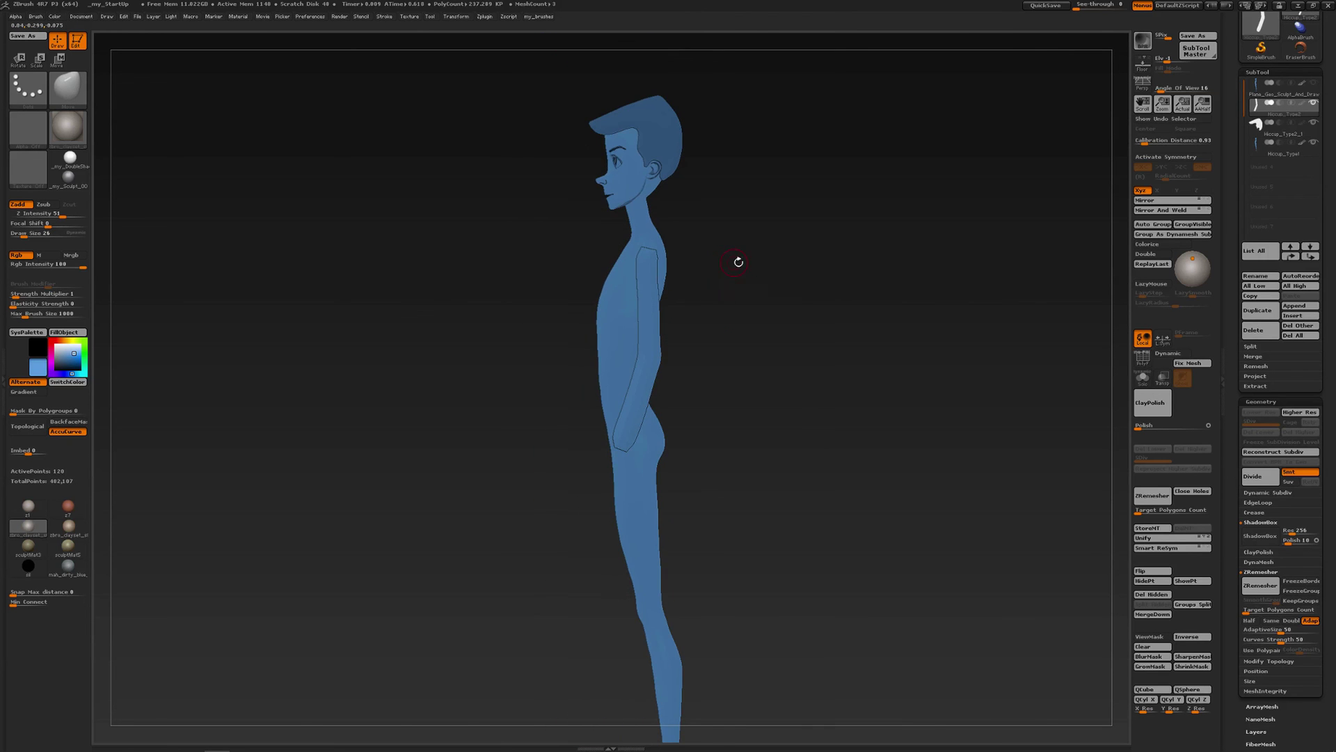
drag(713, 298, 657, 282)
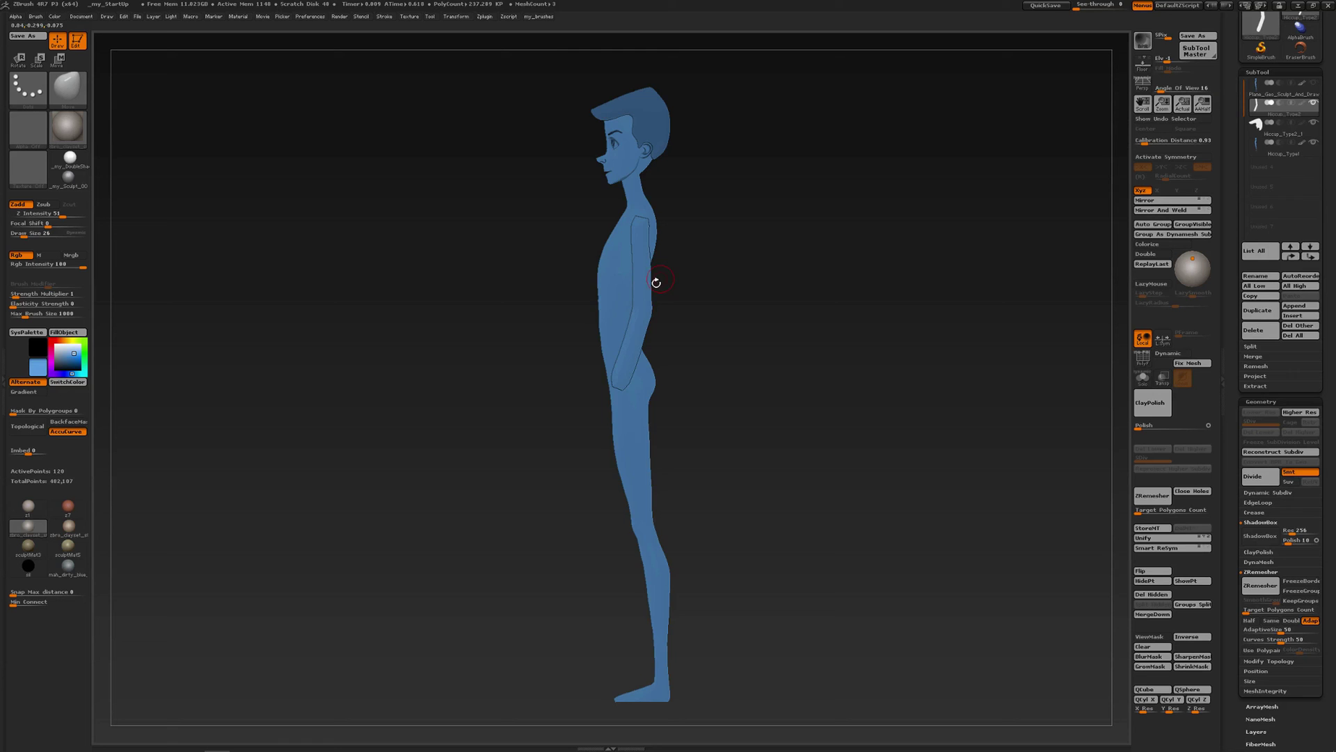
ctrl+right_drag(639, 285, 667, 294)
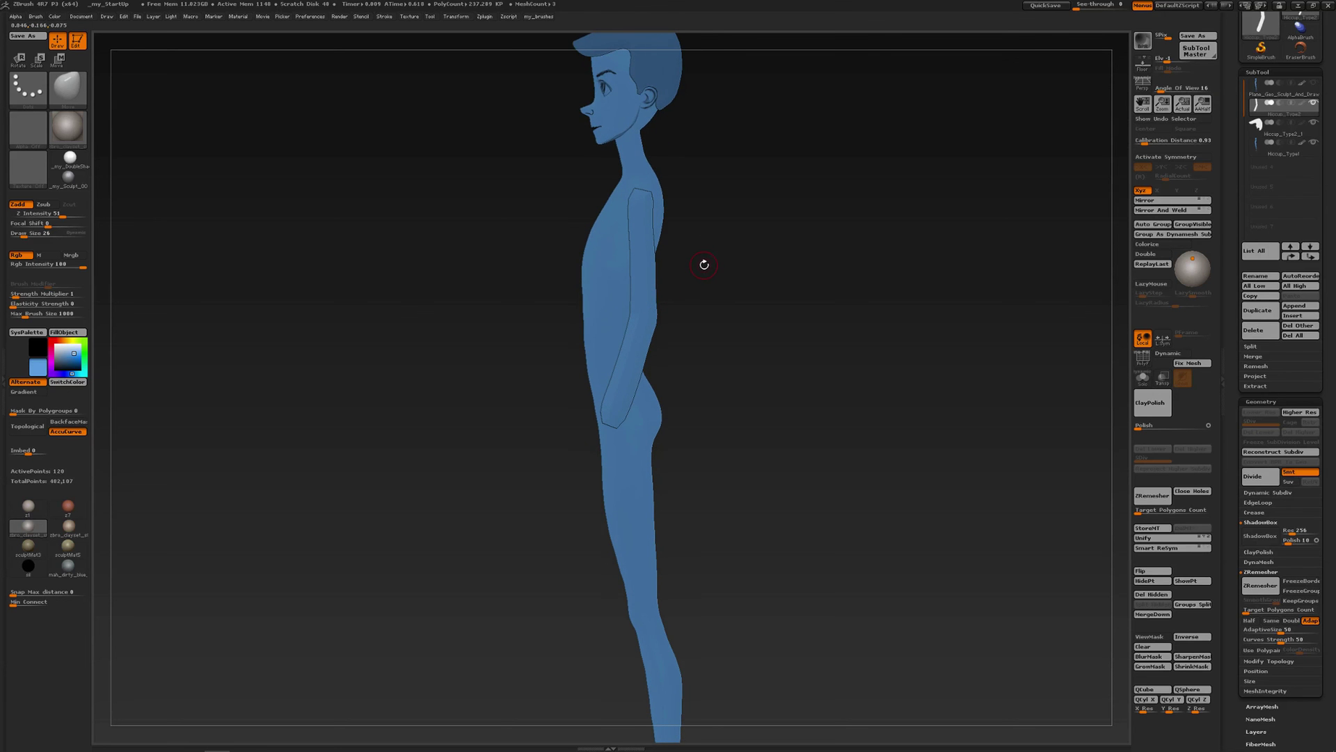
drag(703, 264, 708, 266)
key(f)
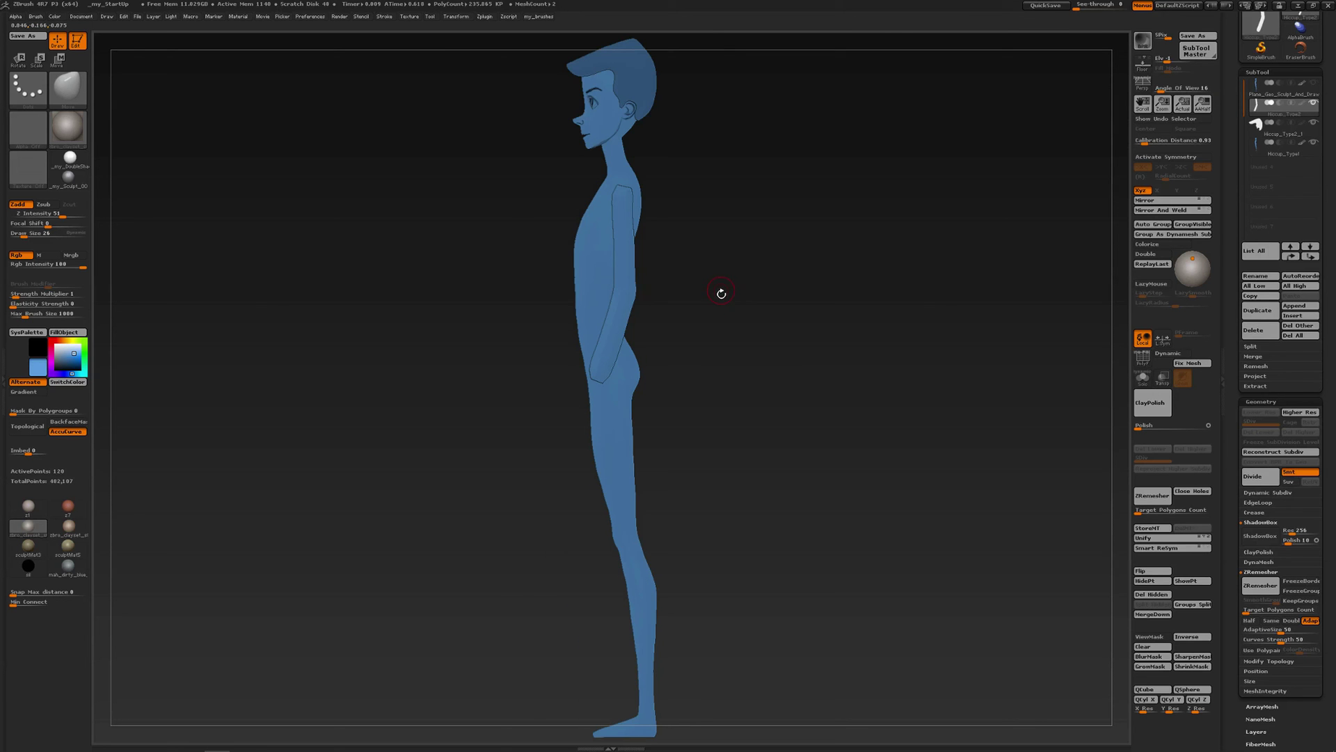
drag(713, 300, 728, 272)
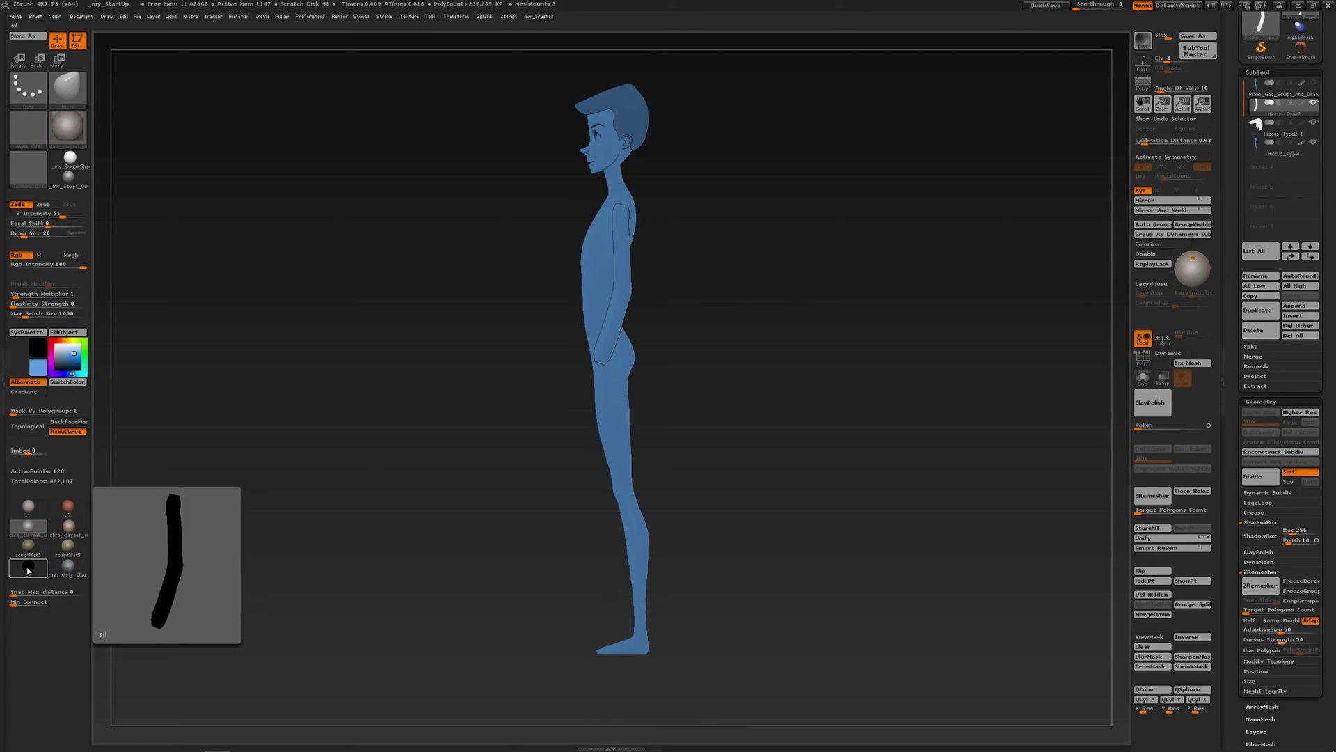
Apply the flat black material to show the figure as a silhouette, and make the Hiccup_Type1 subtool active
click(28, 569)
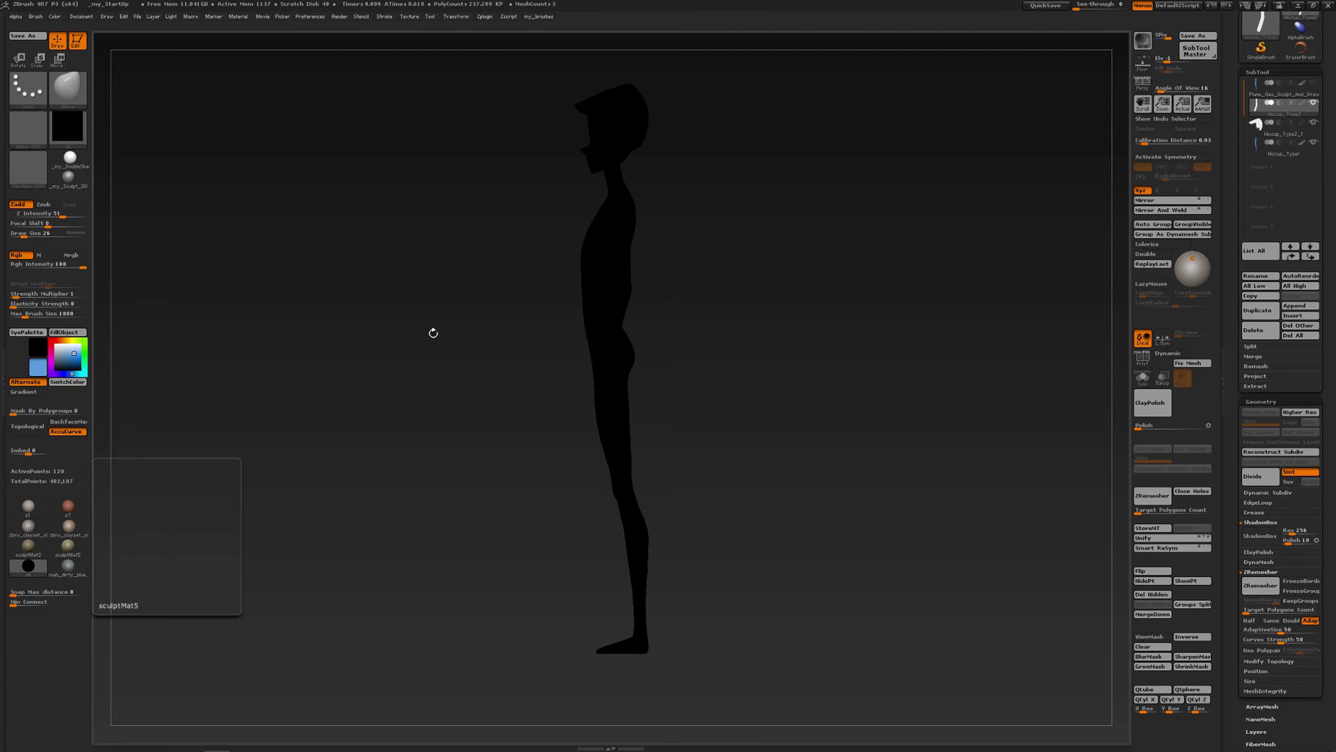
click(1254, 144)
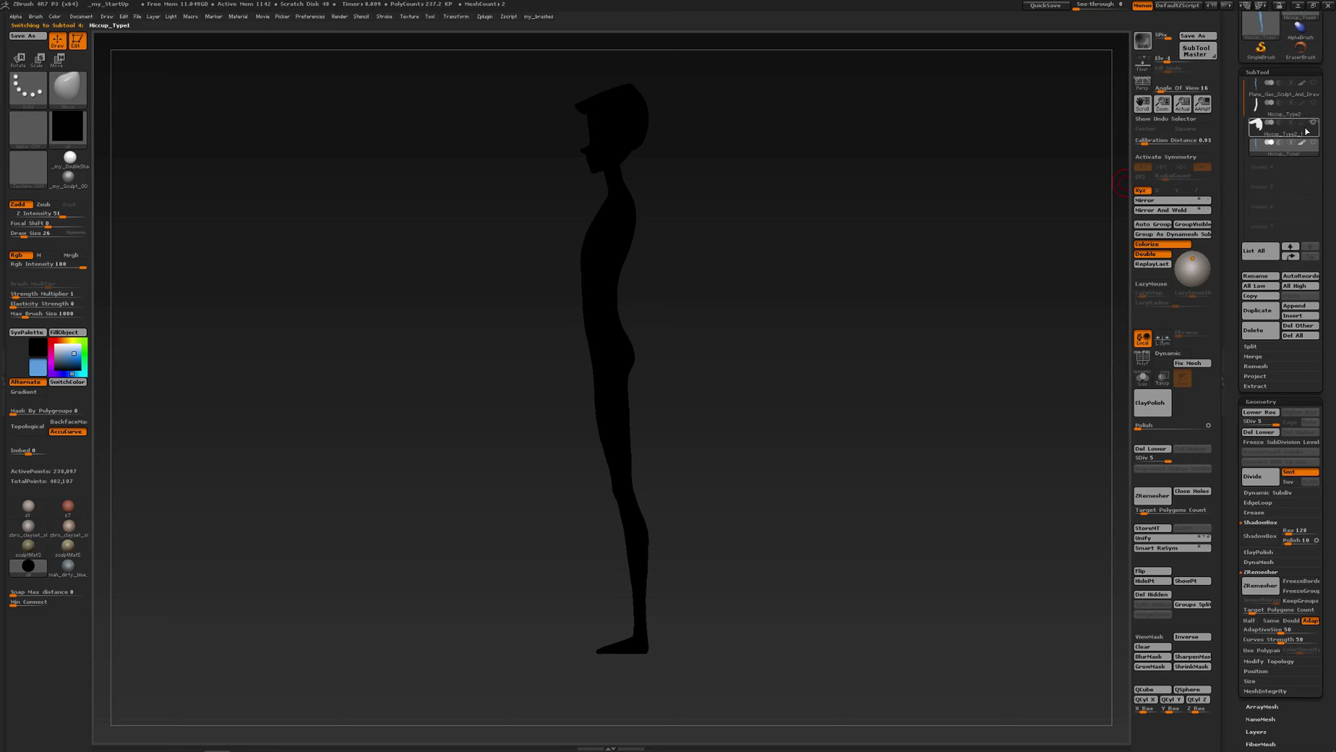
Make the Hiccup_Type2 arm subtool active and replace the flat black material with the shaded clay material
click(1284, 105)
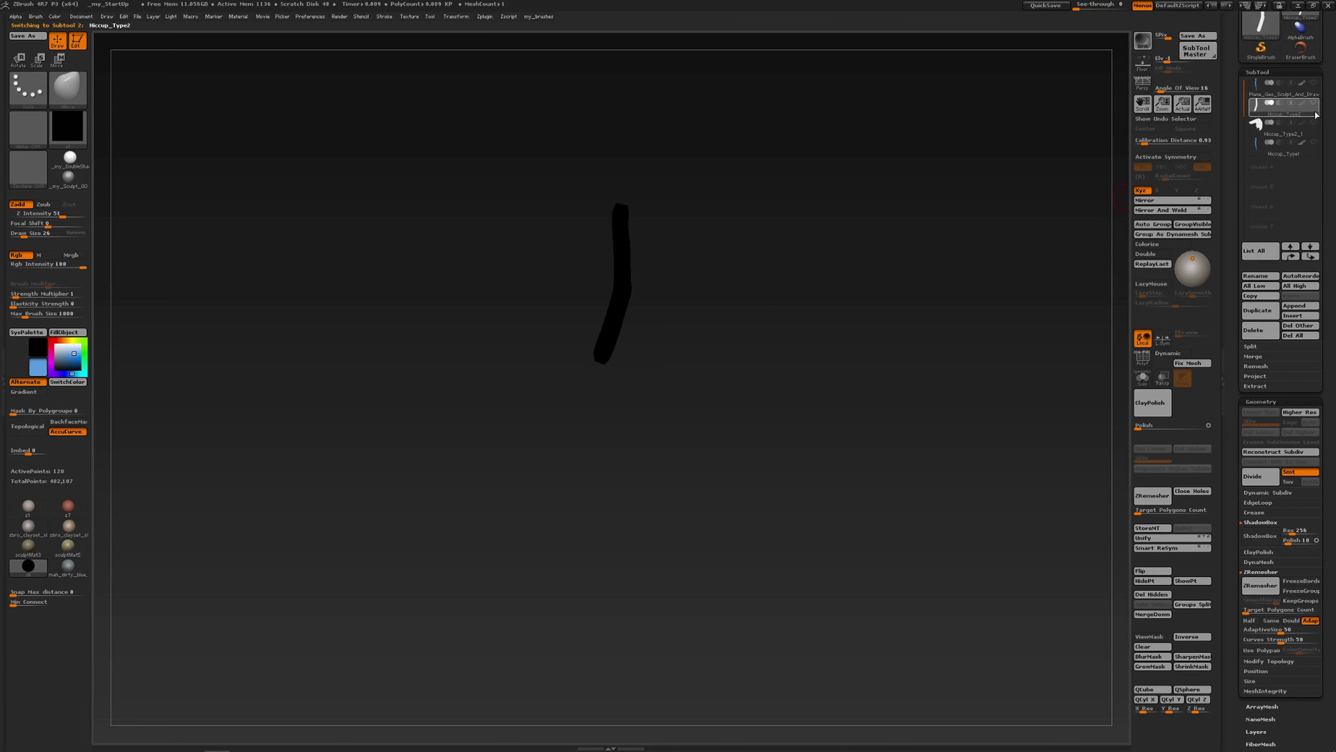
click(1269, 122)
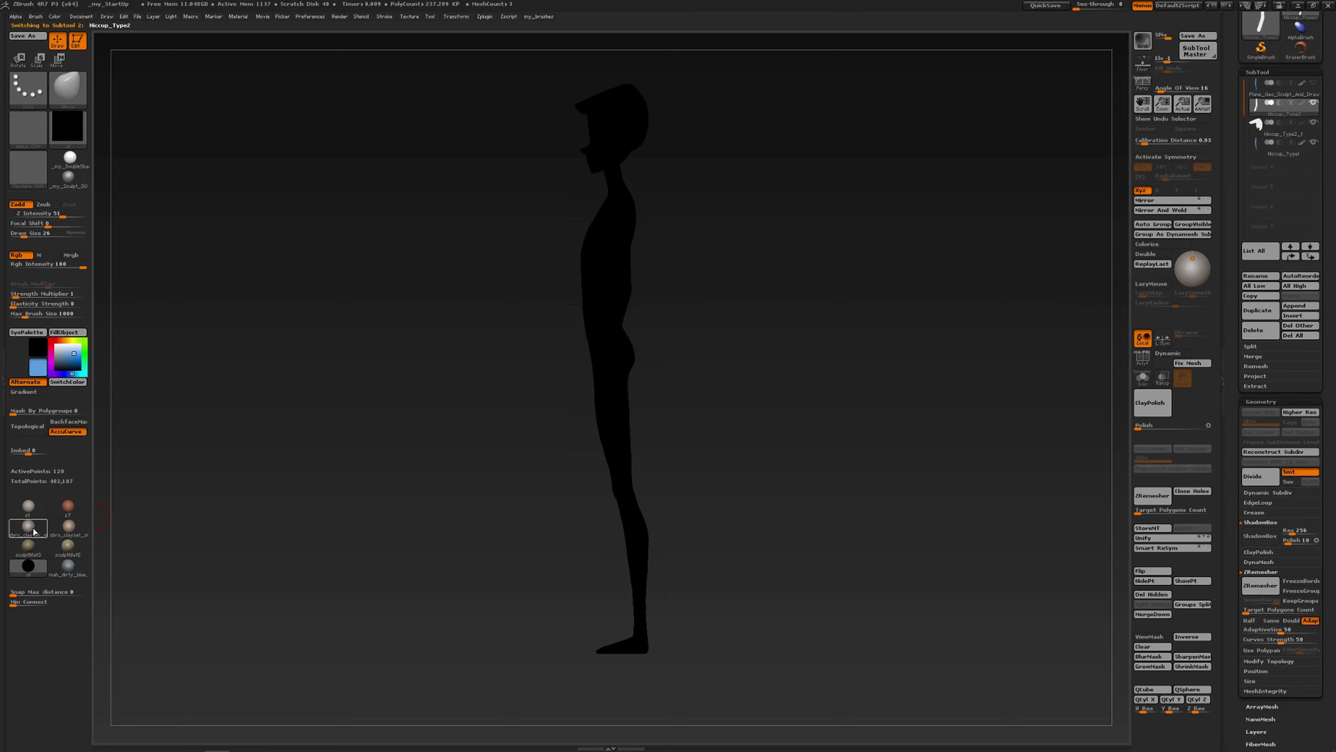
click(68, 506)
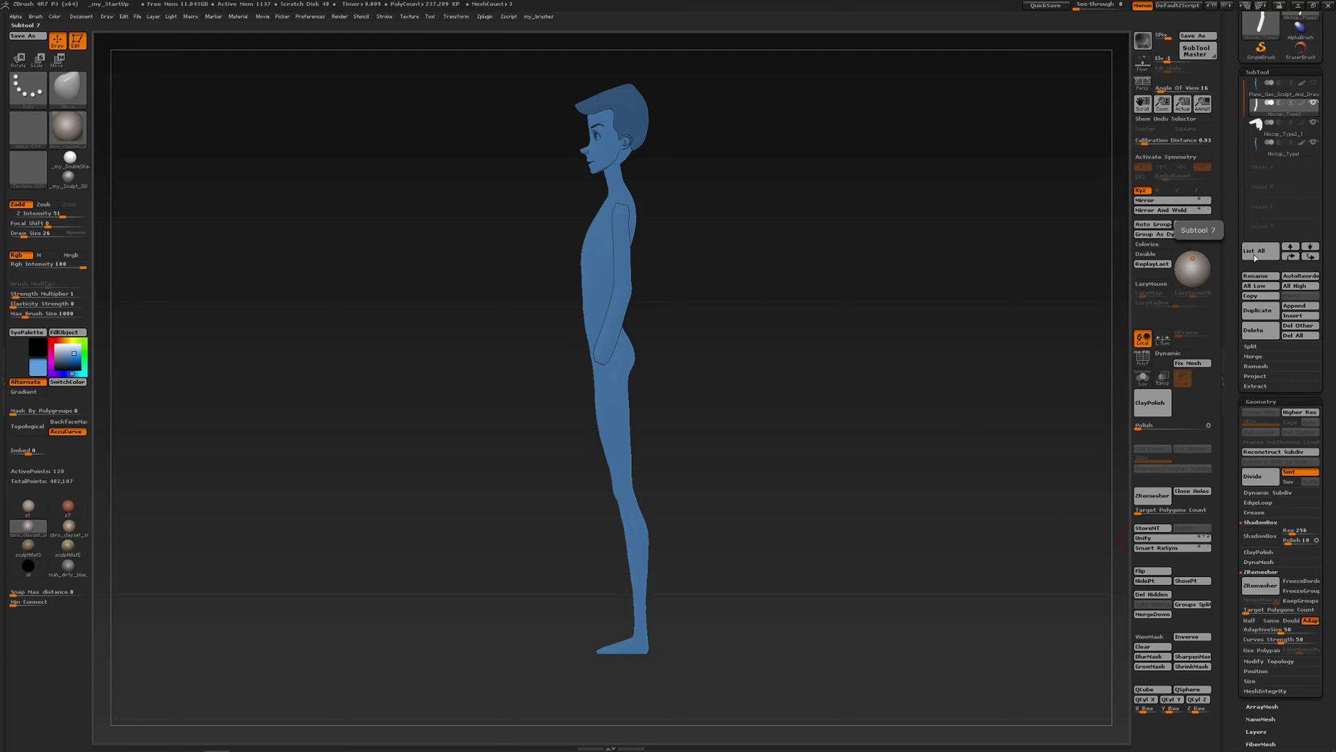
Duplicate the arm subtool as a QSphere and move it up over the character's head
click(1261, 311)
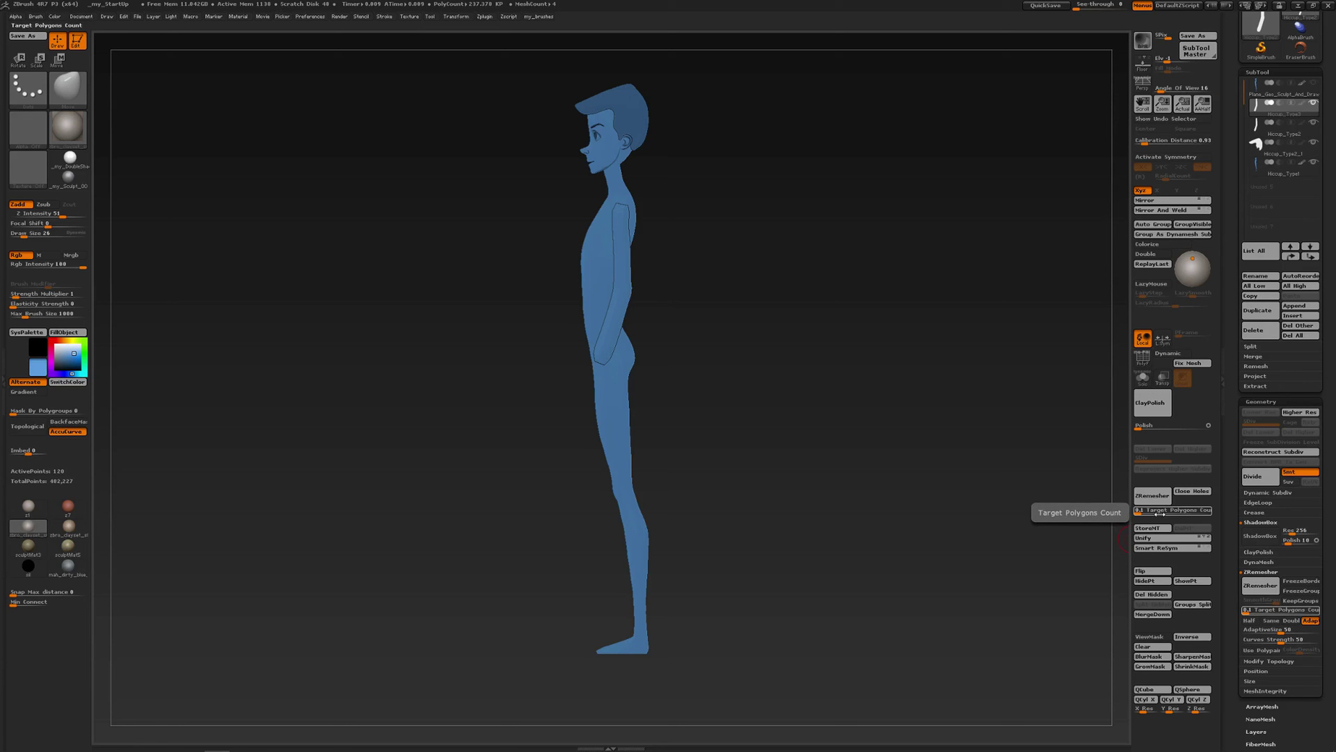
click(1199, 689)
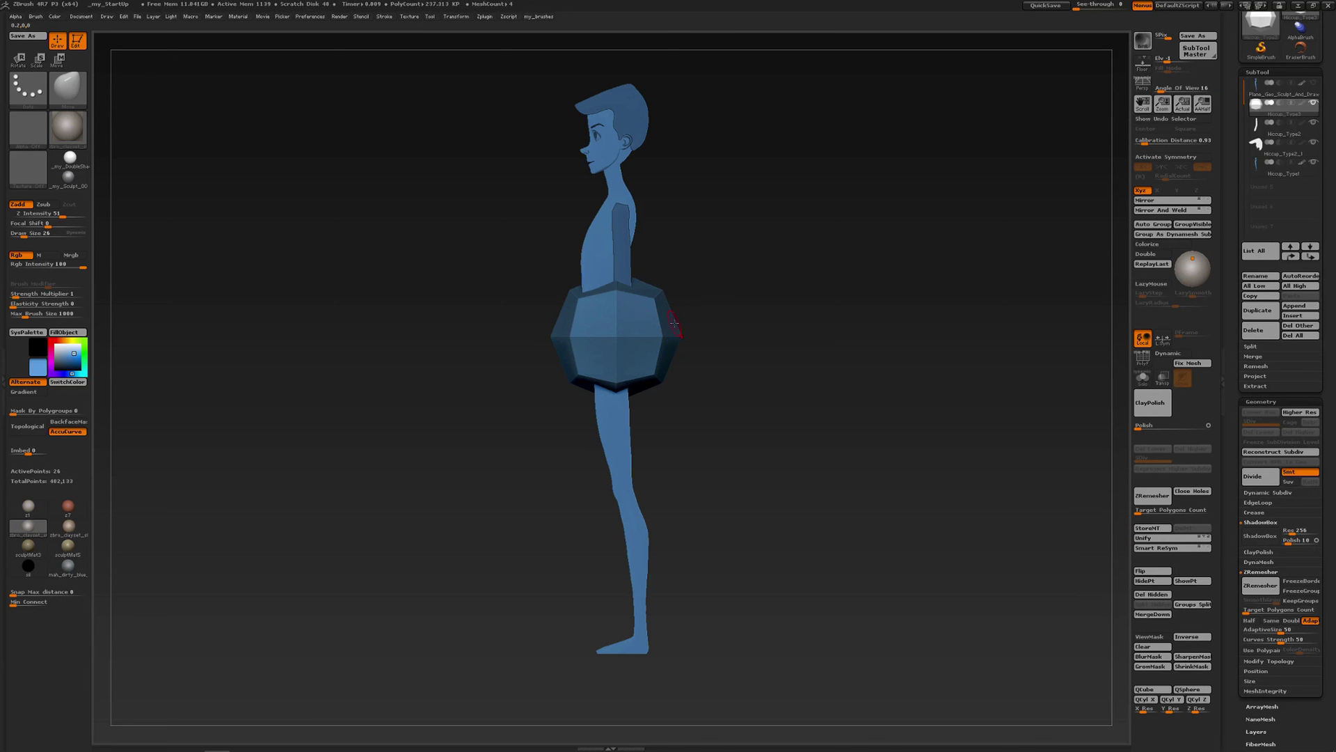
key(w)
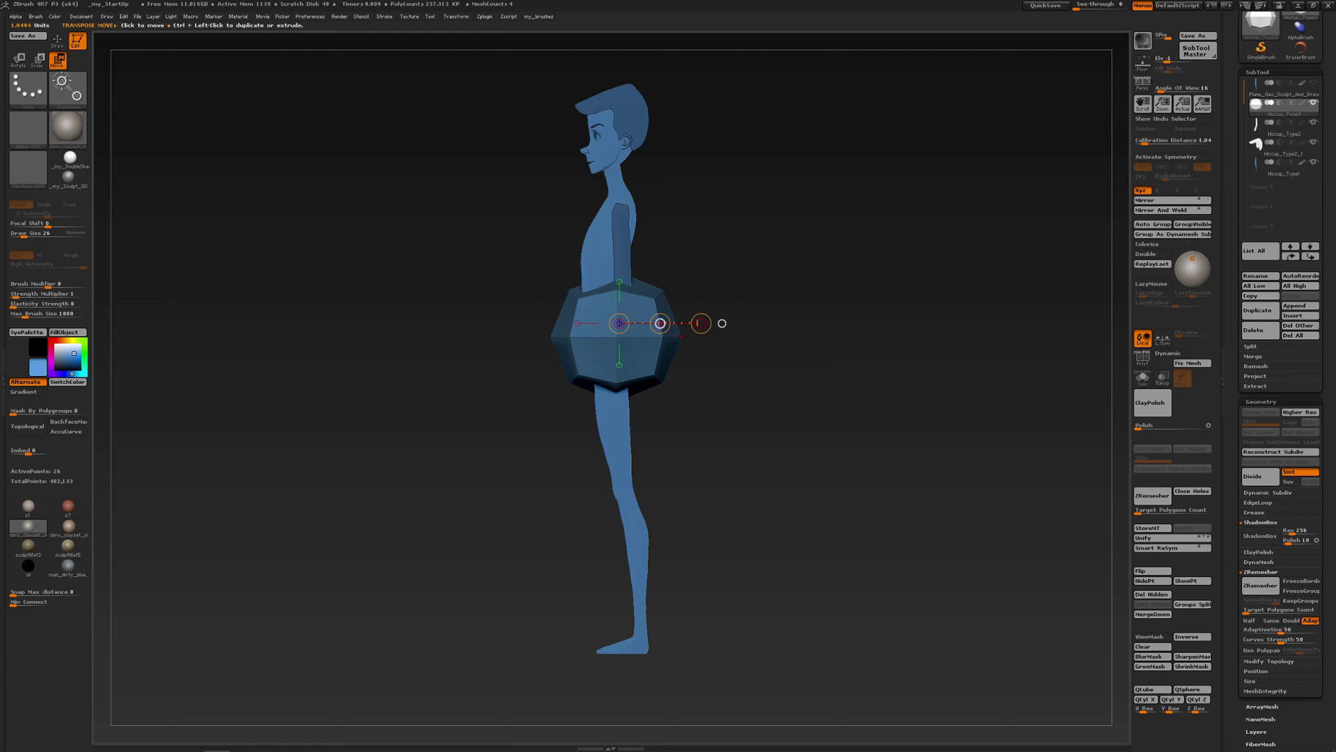
drag(663, 324, 658, 111)
alt+drag(677, 216, 699, 356)
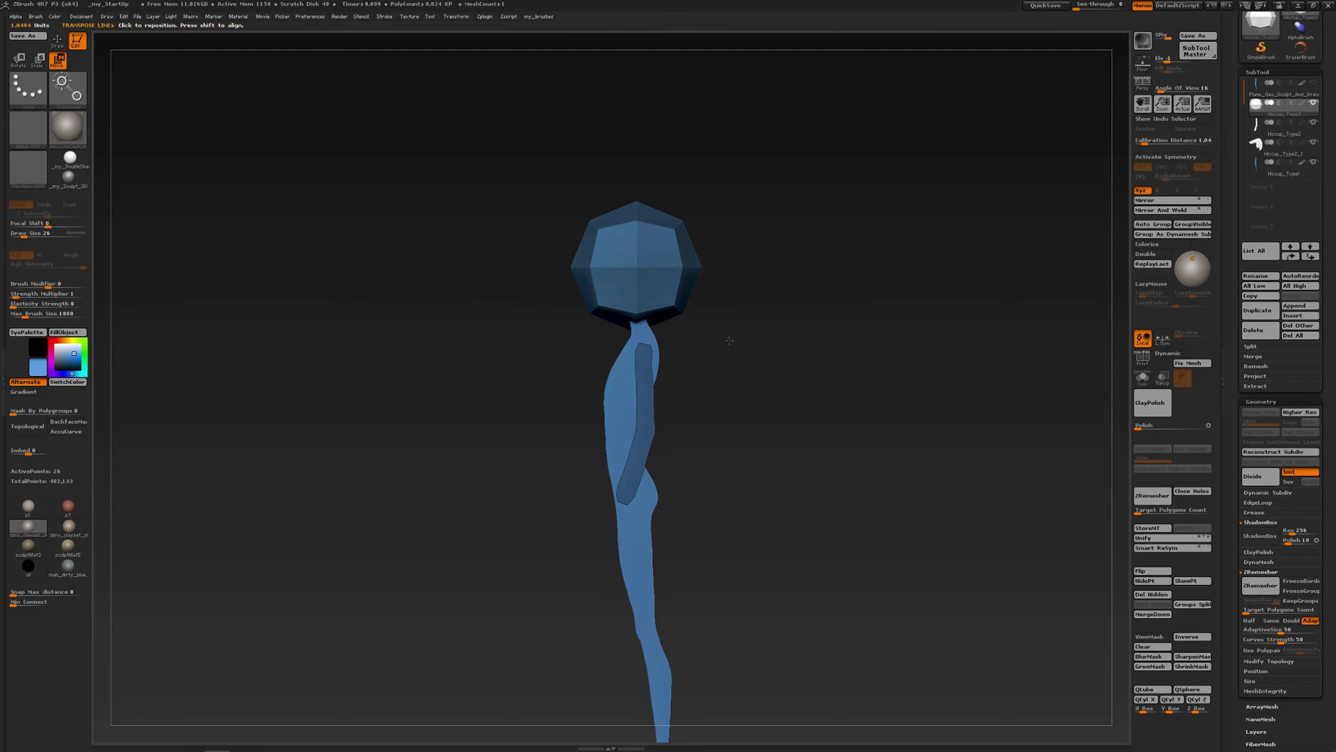
key(q)
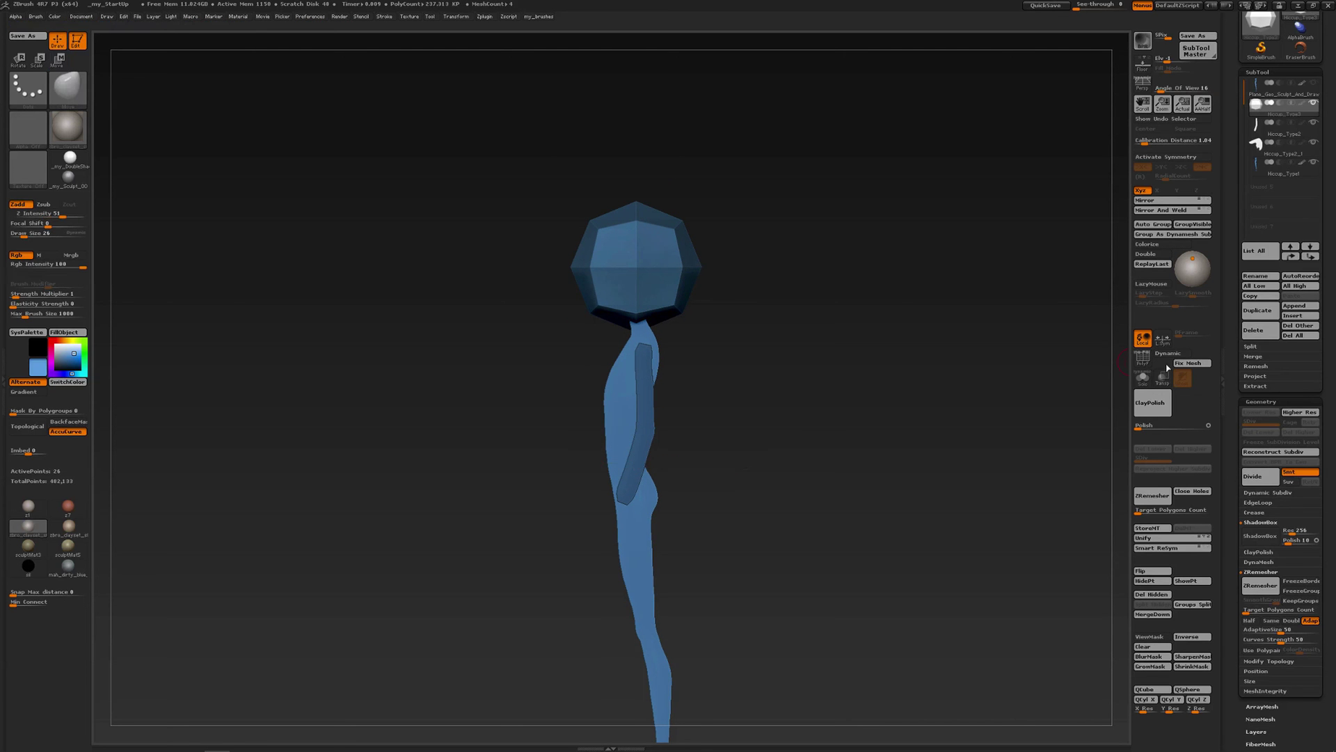
Turn on ghost transparency for the inactive subtools and enlarge the brush to a draw size of 94
click(1164, 378)
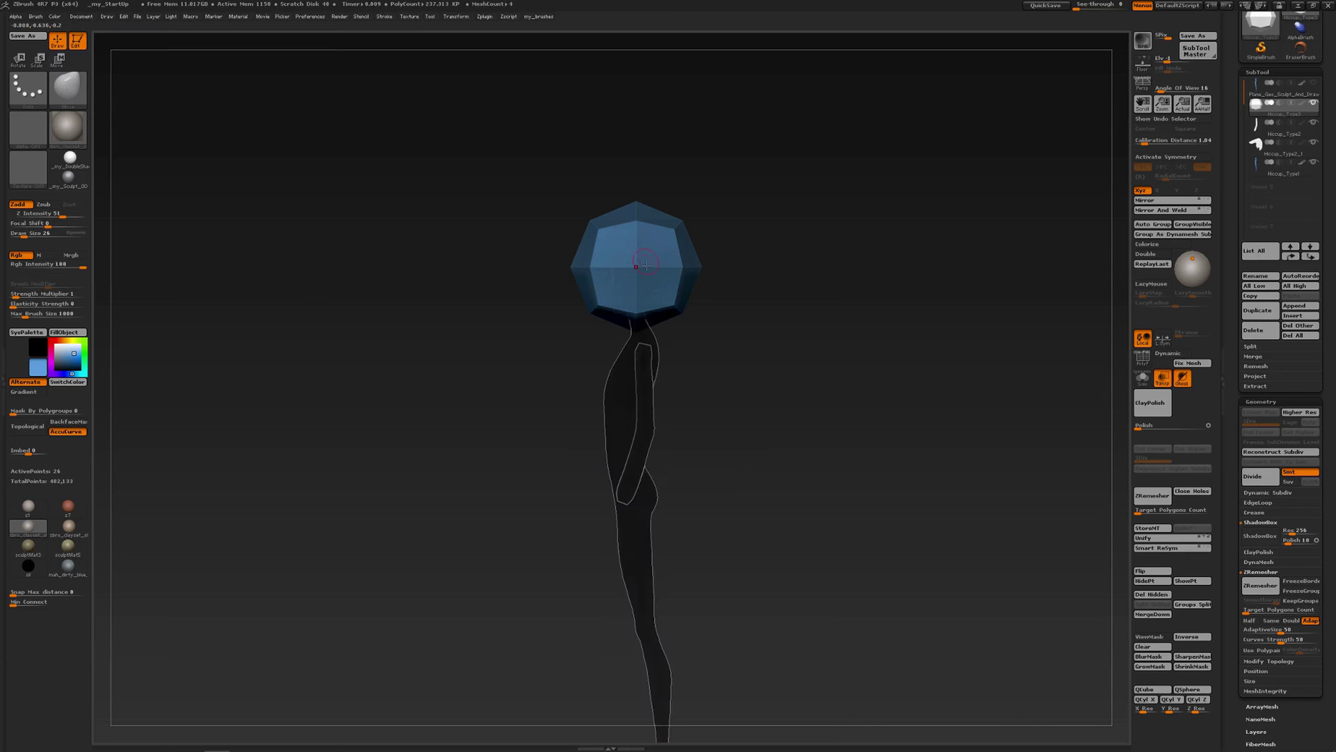
key(s)
mouse_move(658, 272)
mouse_down()
mouse_move(669, 273)
mouse_move(605, 276)
mouse_up()
ctrl+right_drag(654, 315, 661, 280)
drag(662, 279, 653, 269)
shift+right_drag(609, 271, 652, 274)
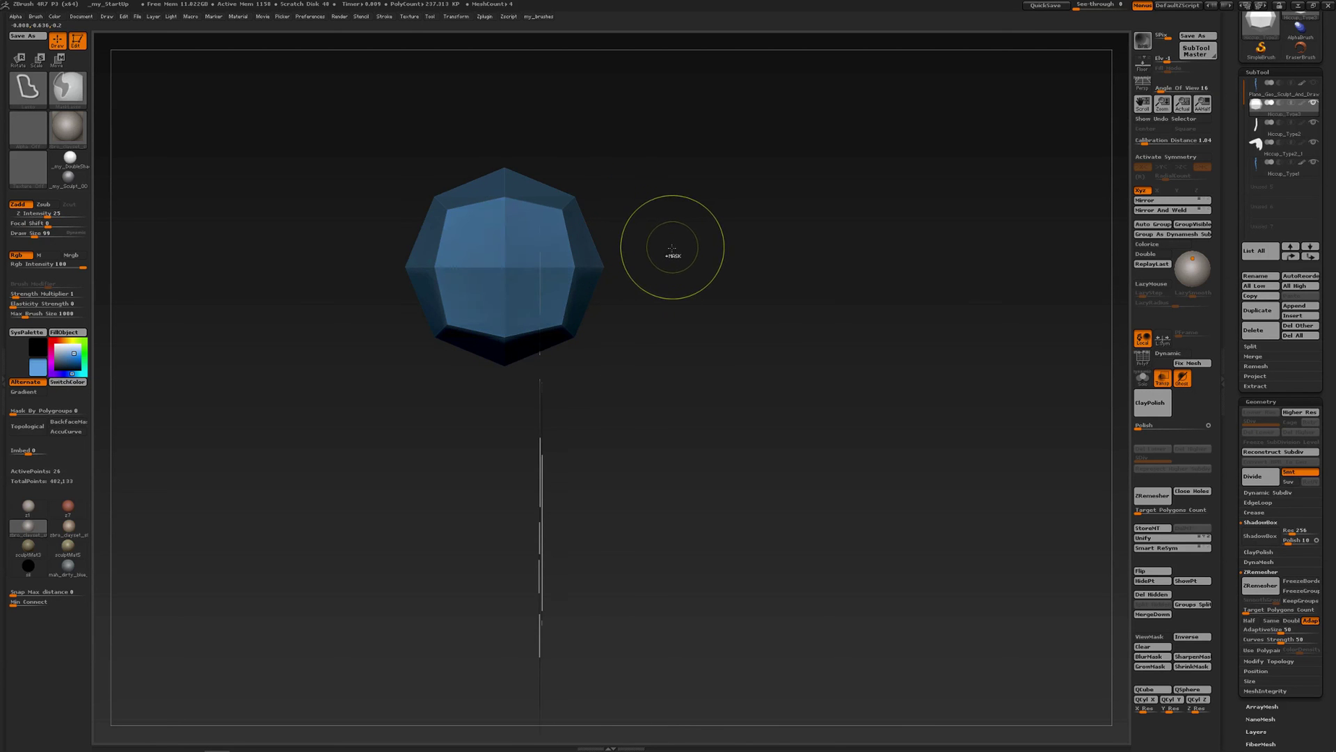
Choose the Move brush and activate X symmetry for the head sphere
key(b)
key(m)
key(v)
key(x)
shift+drag(629, 261, 694, 266)
ctrl+right_drag(701, 273, 652, 234)
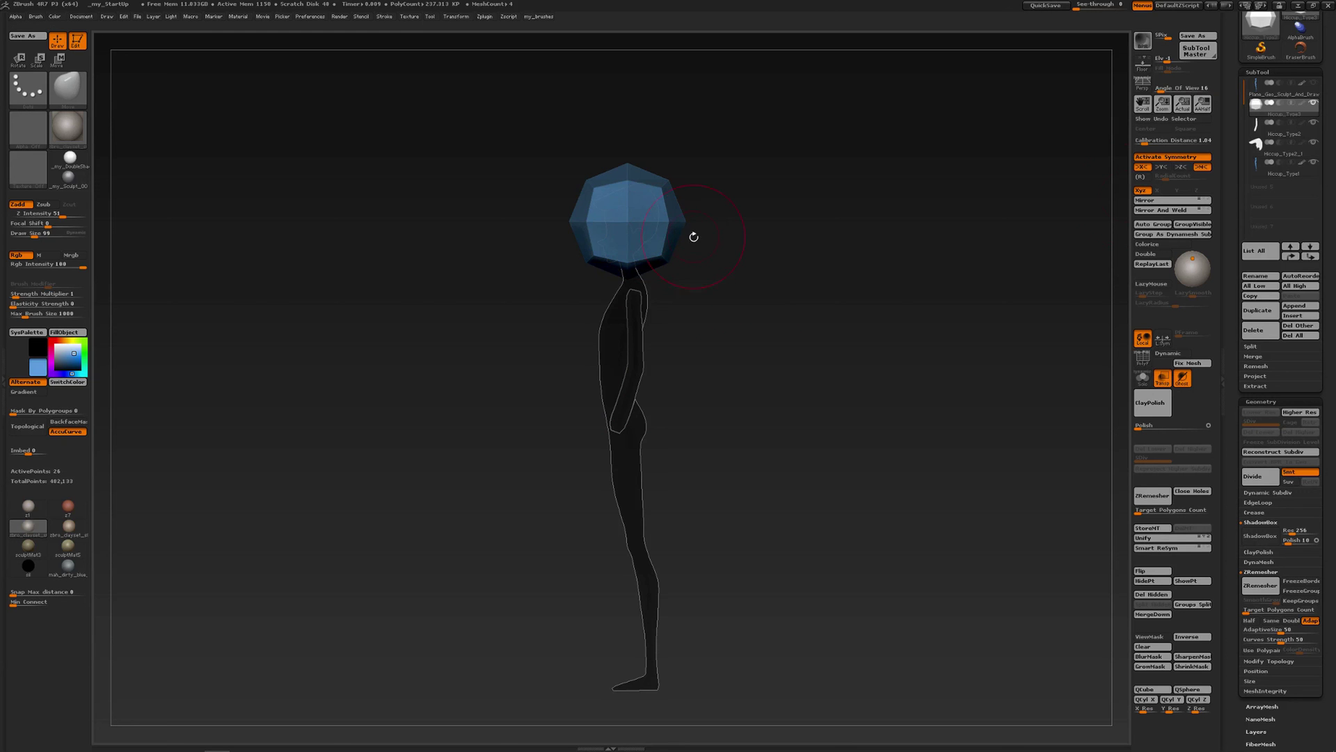
mouse_move(691, 232)
mouse_down()
mouse_move(703, 270)
mouse_move(702, 252)
mouse_up()
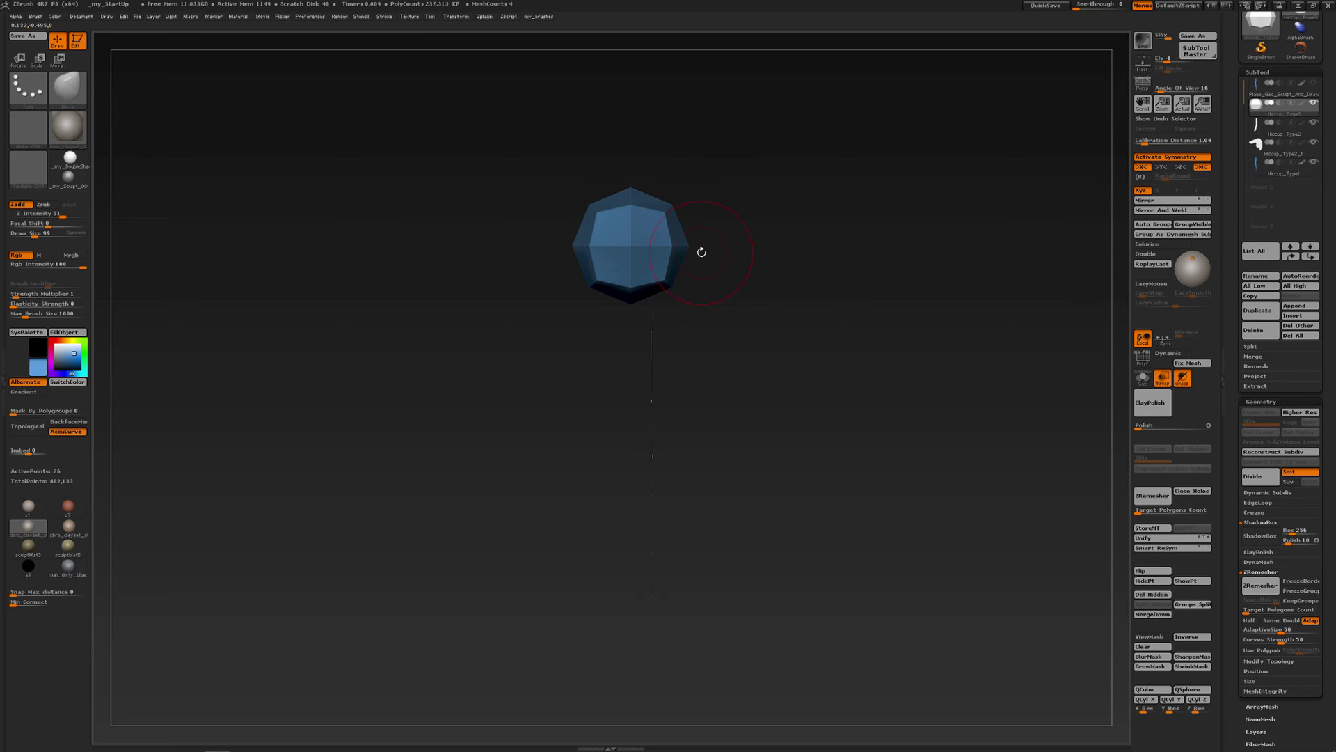
Switch the symmetry axis from X to Z and reshape the back of the head sphere with the Move brush
click(1142, 167)
click(1181, 167)
mouse_move(677, 251)
mouse_down()
mouse_move(641, 254)
mouse_move(661, 248)
mouse_up()
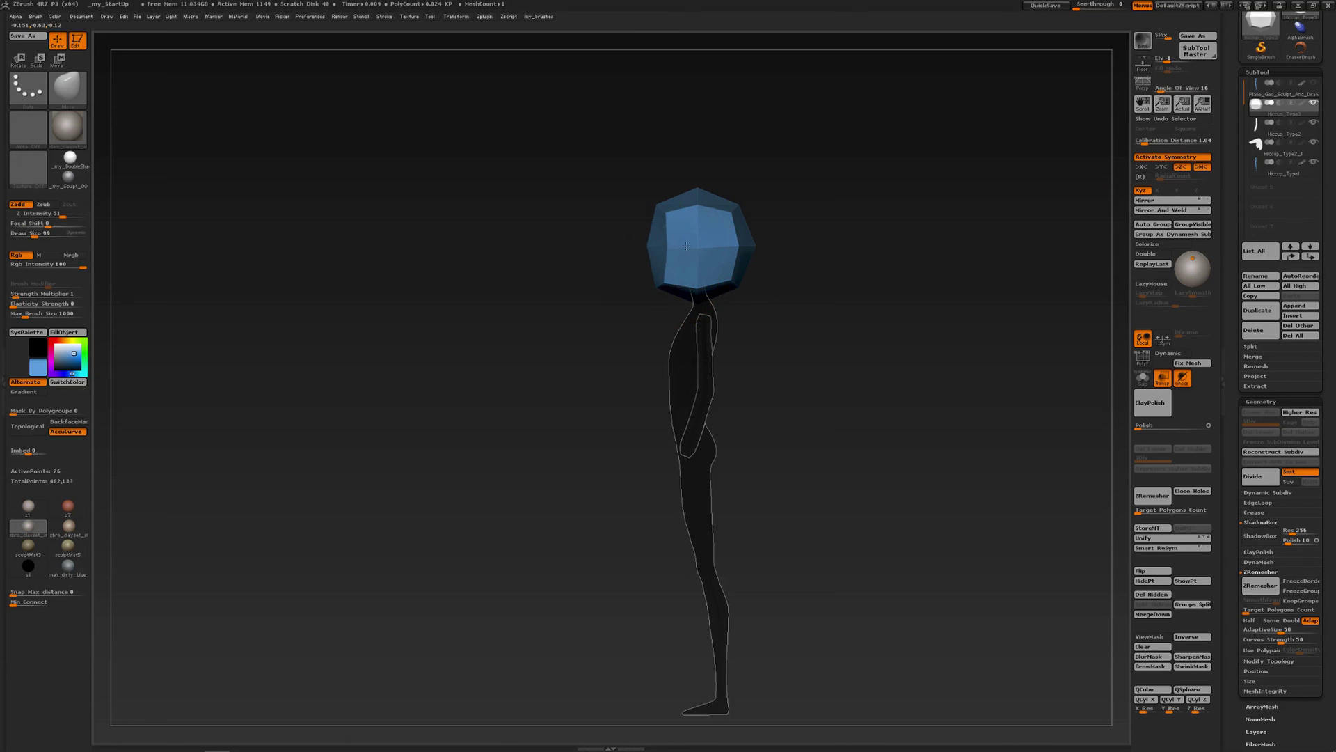
mouse_move(737, 209)
mouse_down()
mouse_move(696, 202)
mouse_move(724, 222)
mouse_move(713, 283)
mouse_up()
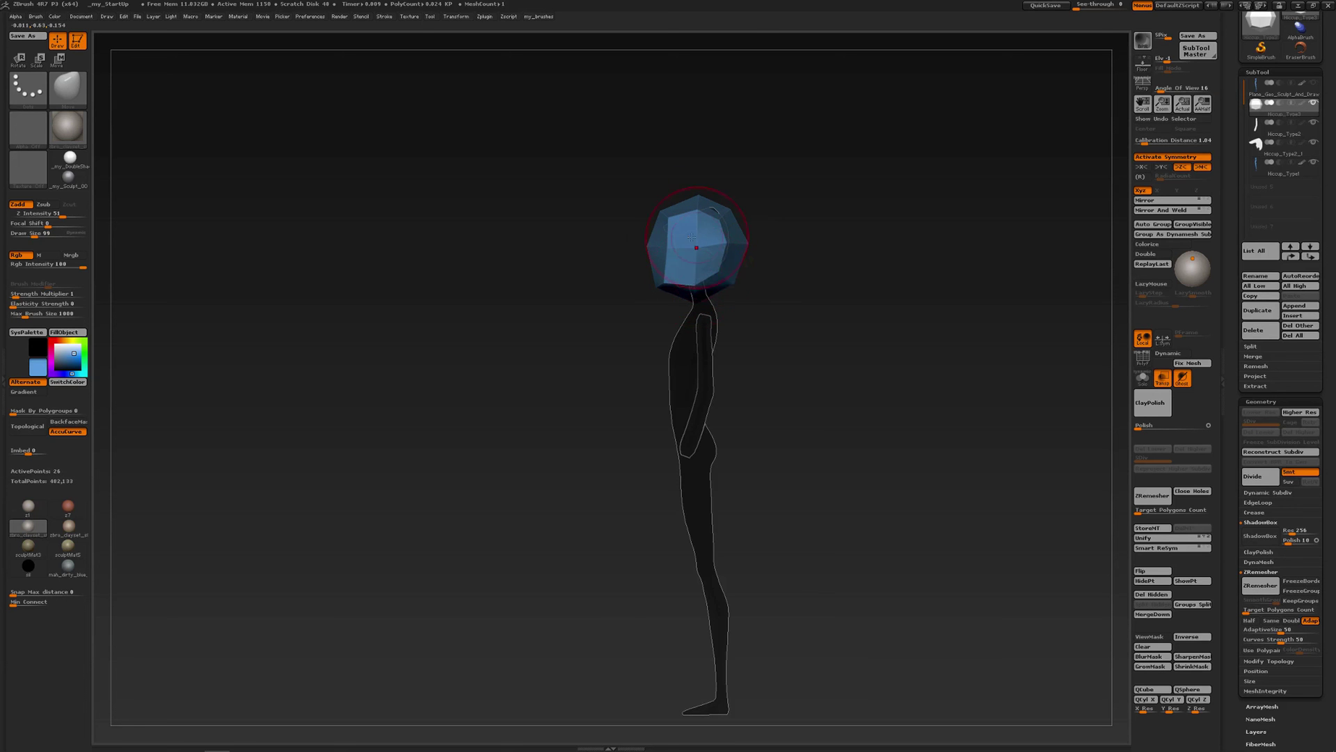
mouse_move(689, 277)
shift+right_down()
mouse_move(734, 274)
mouse_move(690, 269)
shift+right_up()
Make the Plane_Geo_Sculpt_And_Draw subtool active, with ghost transparency off and the head sphere hidden
click(1275, 87)
click(1164, 382)
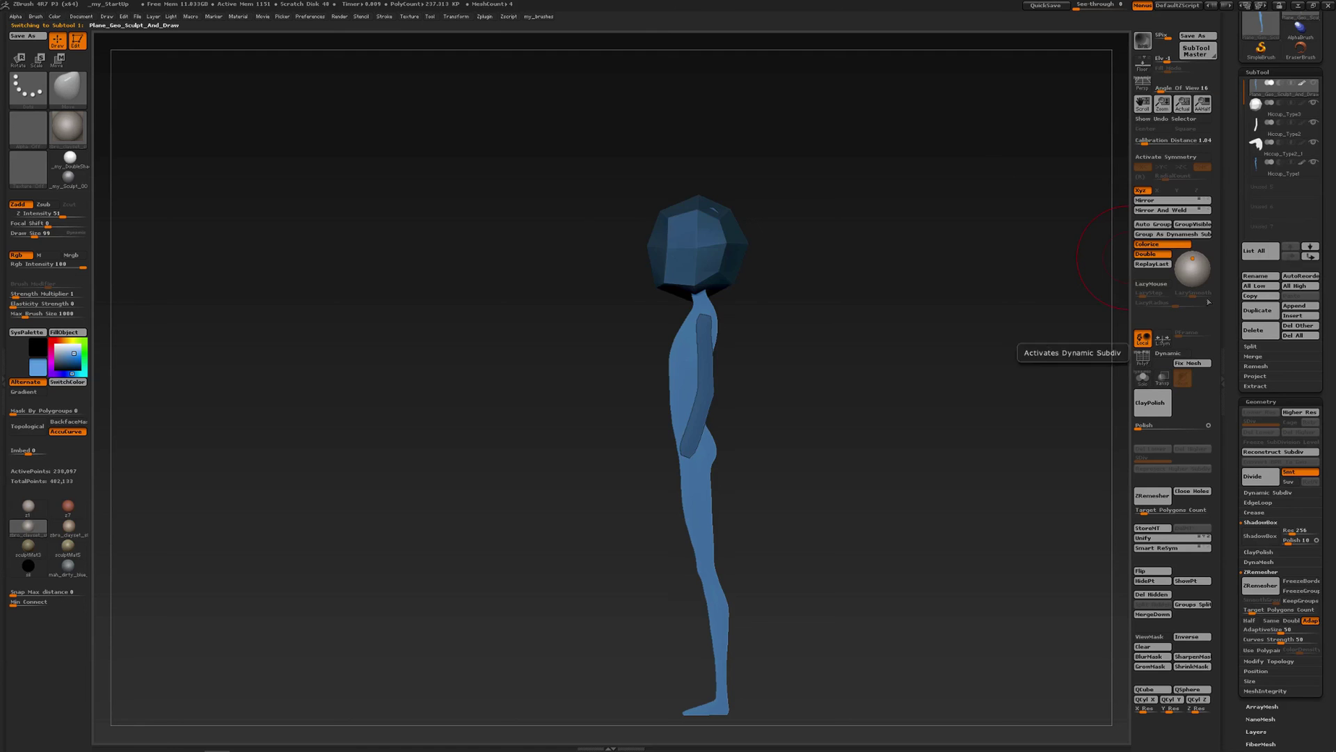
click(1313, 103)
alt+right_drag(726, 317, 682, 270)
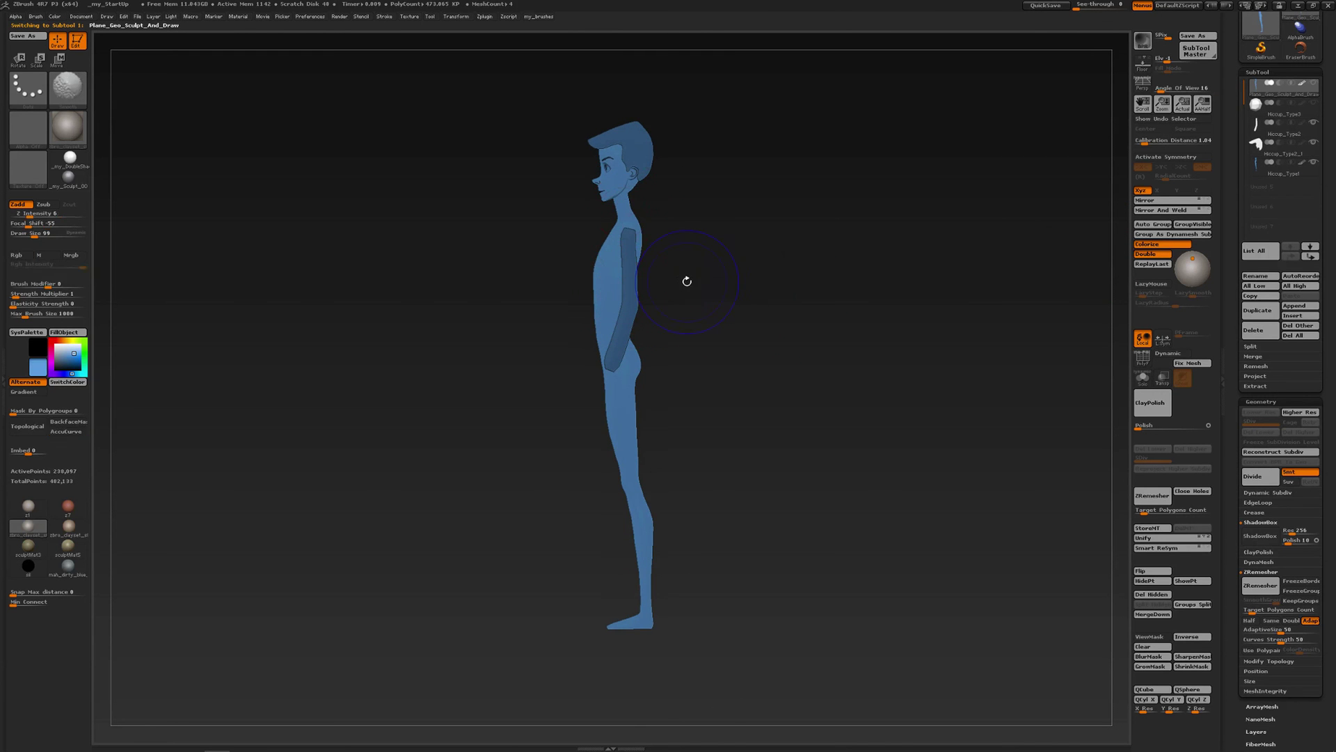
Display the wireframe over the torso and make the Hiccup_Type1 body subtool active
key(shift+f)
ctrl+right_drag(686, 282, 652, 343)
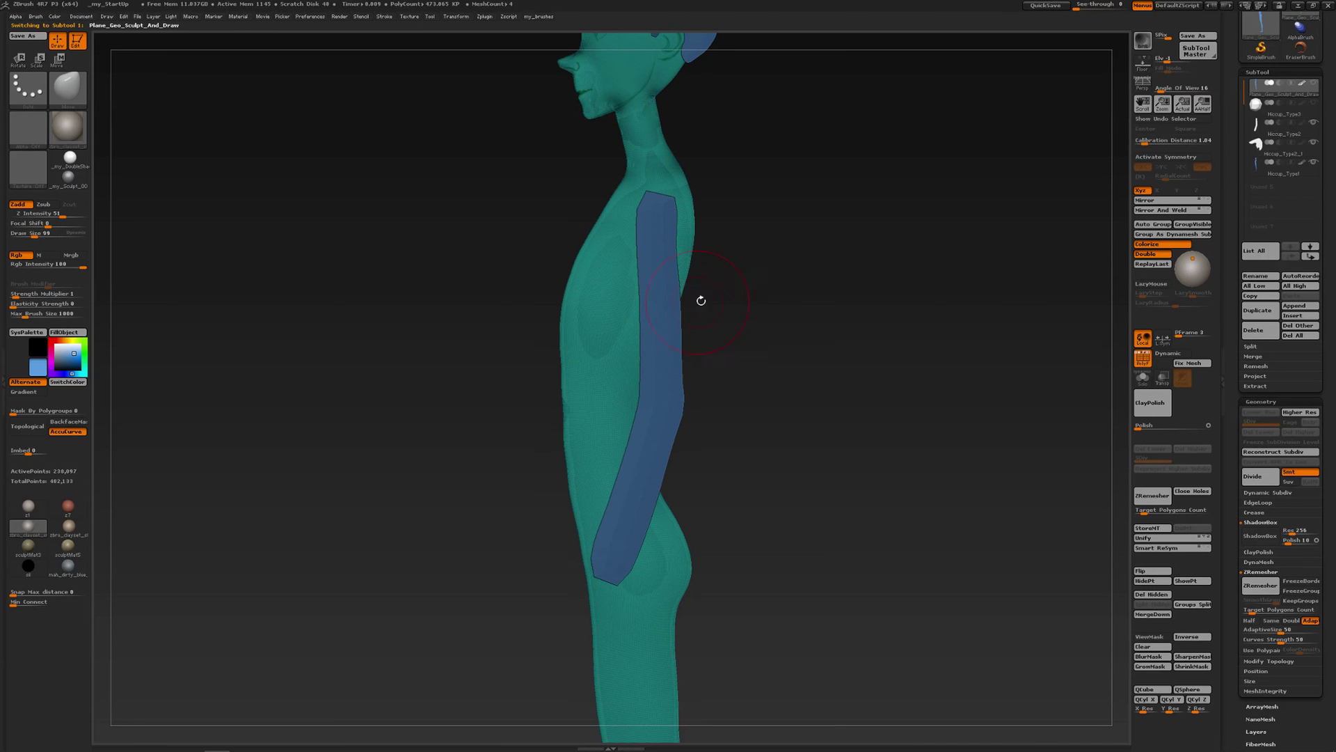
key(shift)
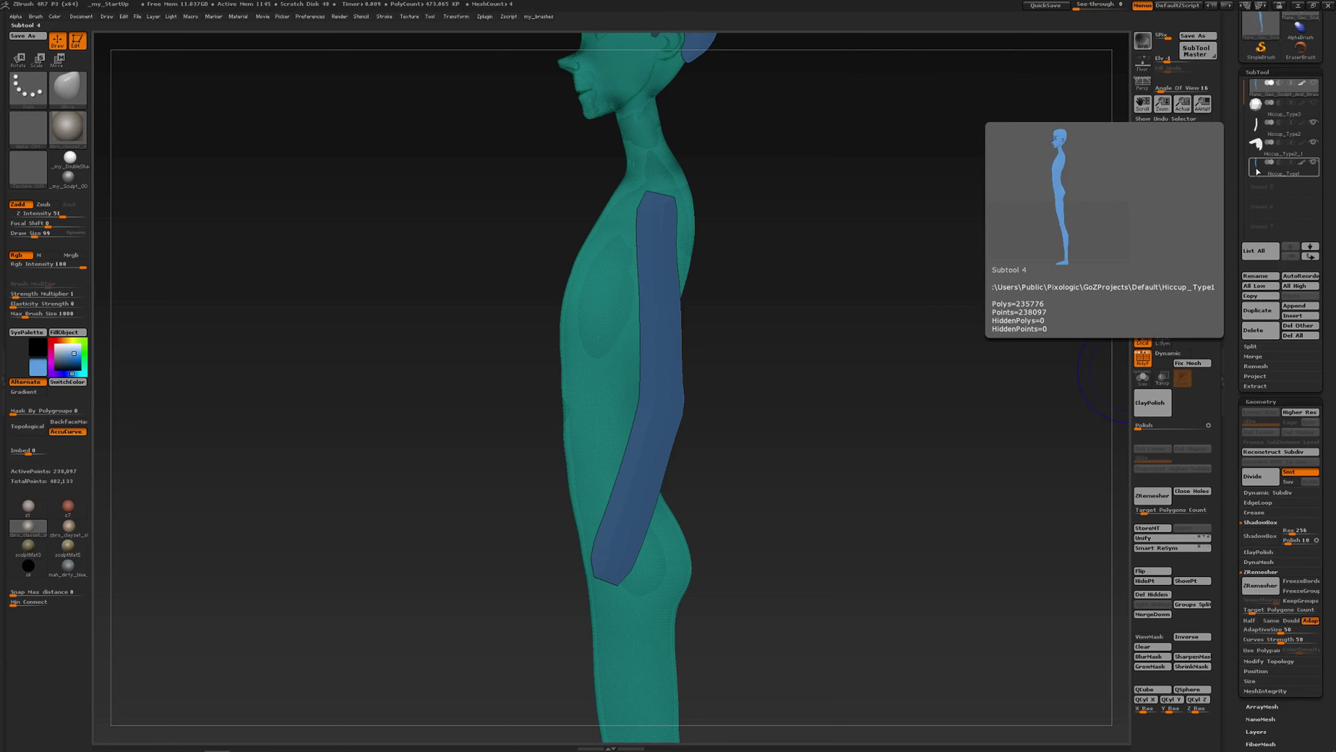
click(1257, 169)
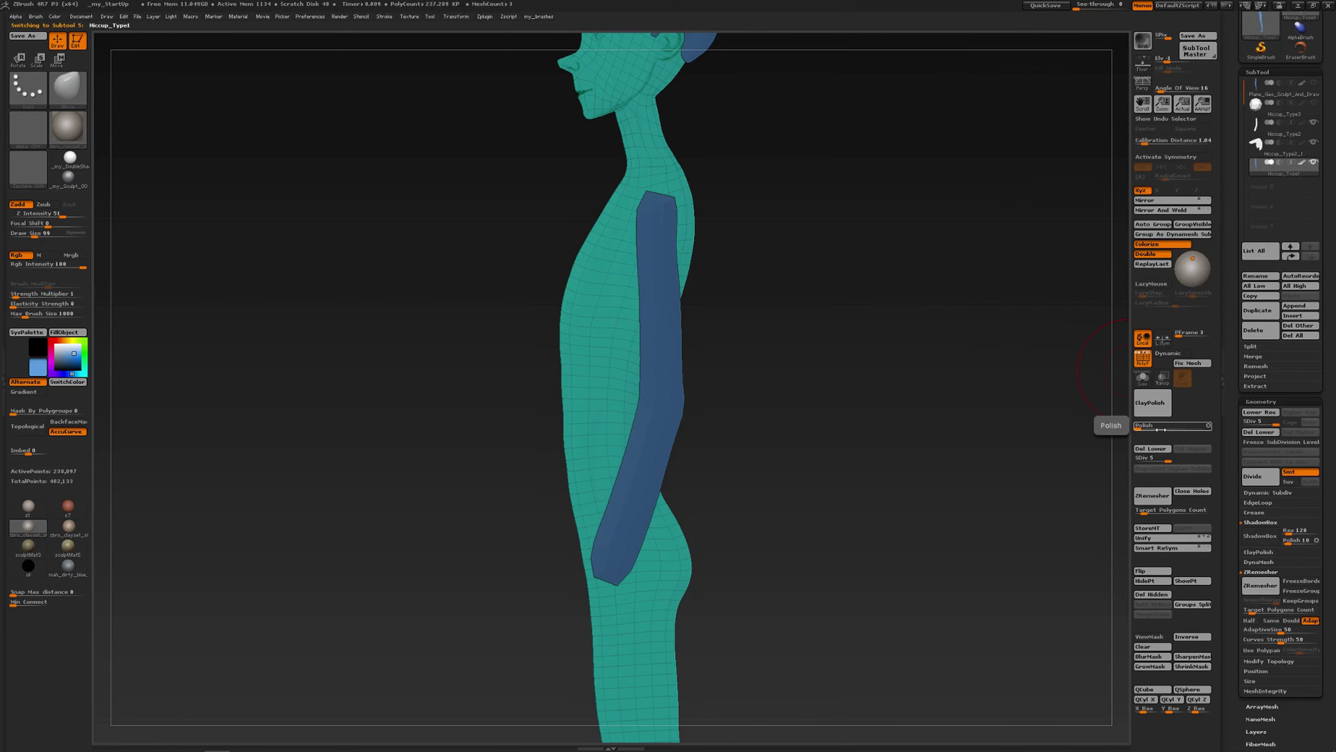
Inspect the body's mesh at subdivision level 1, restore level 5, and hide the wireframe
drag(1168, 459, 1137, 459)
alt+drag(832, 384, 782, 351)
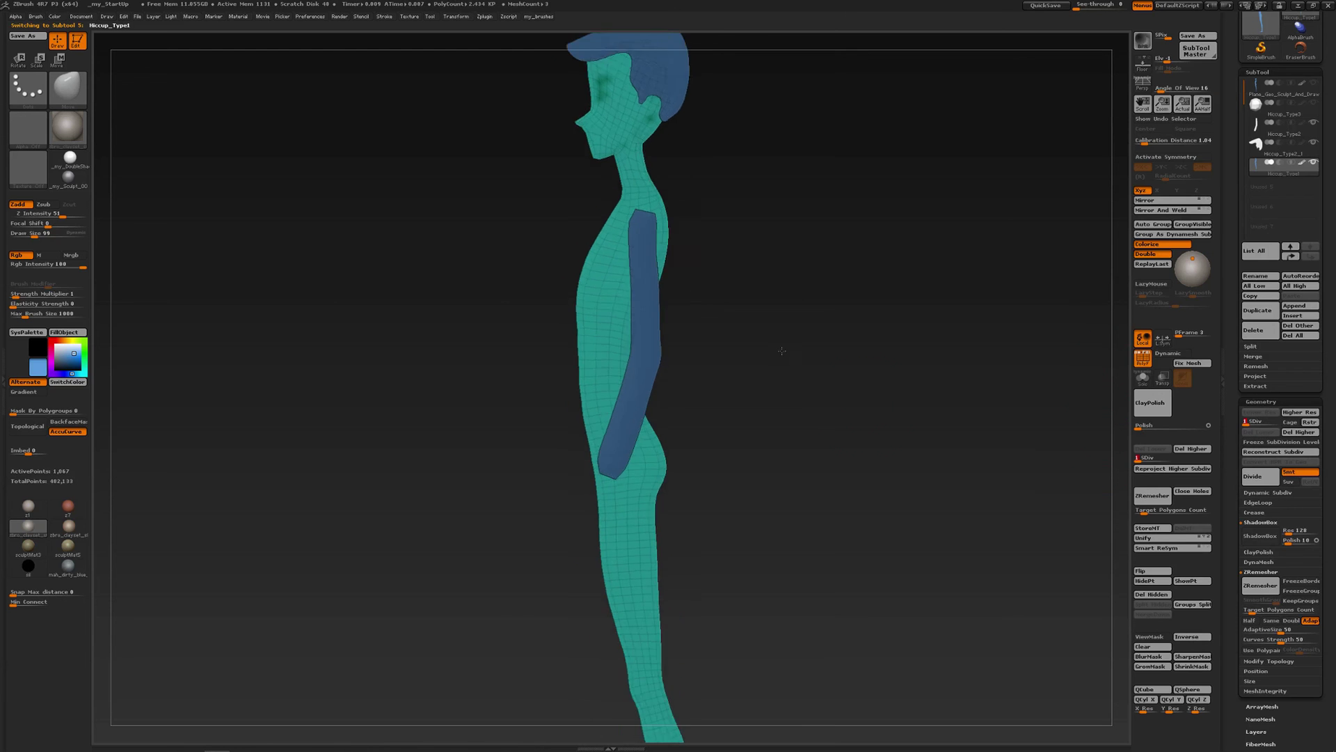
key(f)
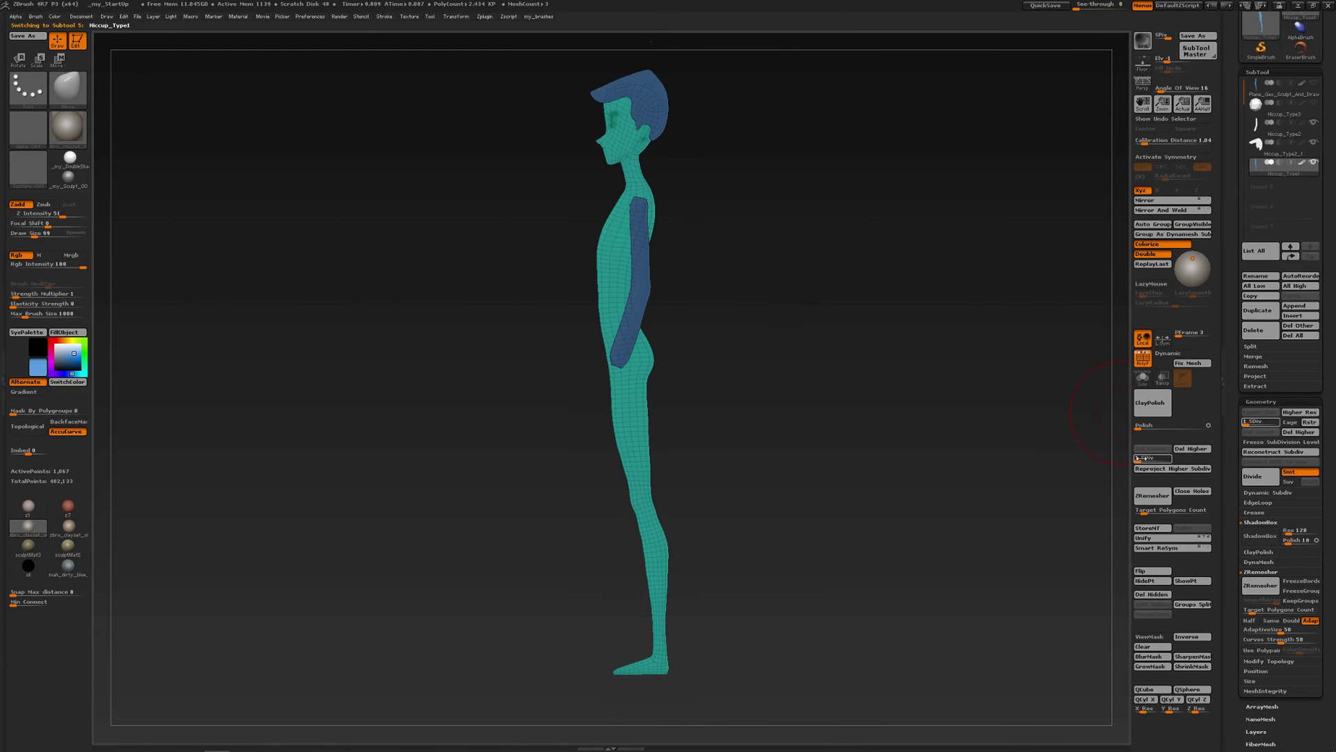
drag(1141, 458, 1169, 458)
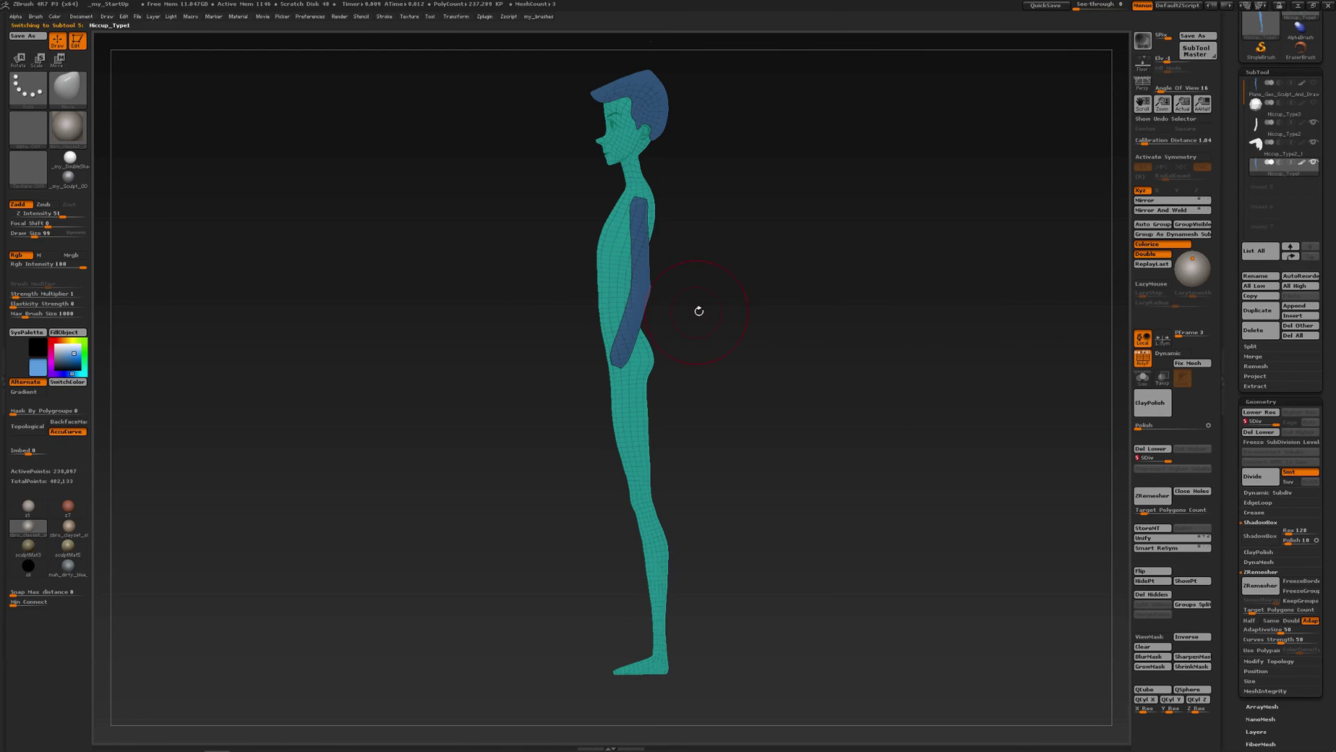
key(shift+f)
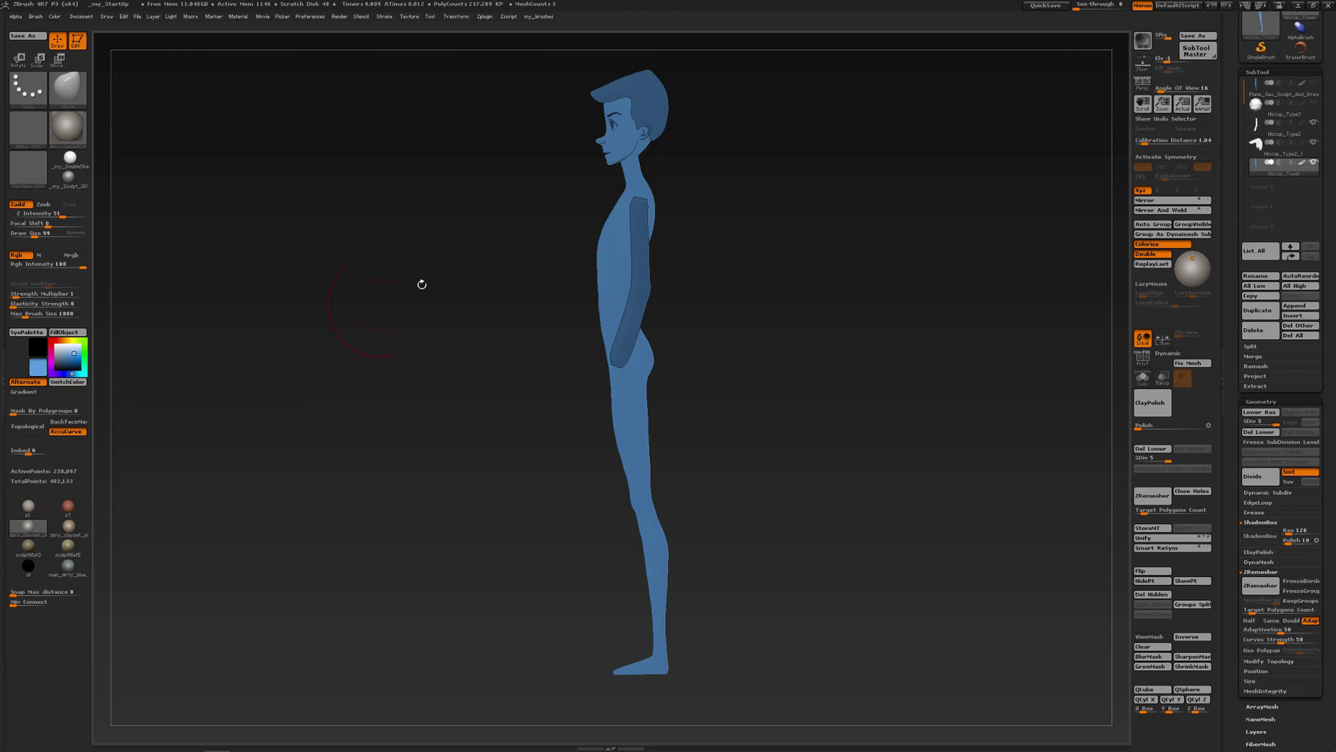
Try pulling the body's chest outline with the Move brush to compare the AccuCurve falloff, undoing each pull
alt+right_drag(621, 232, 630, 366)
drag(585, 222, 477, 229)
key(ctrl+z)
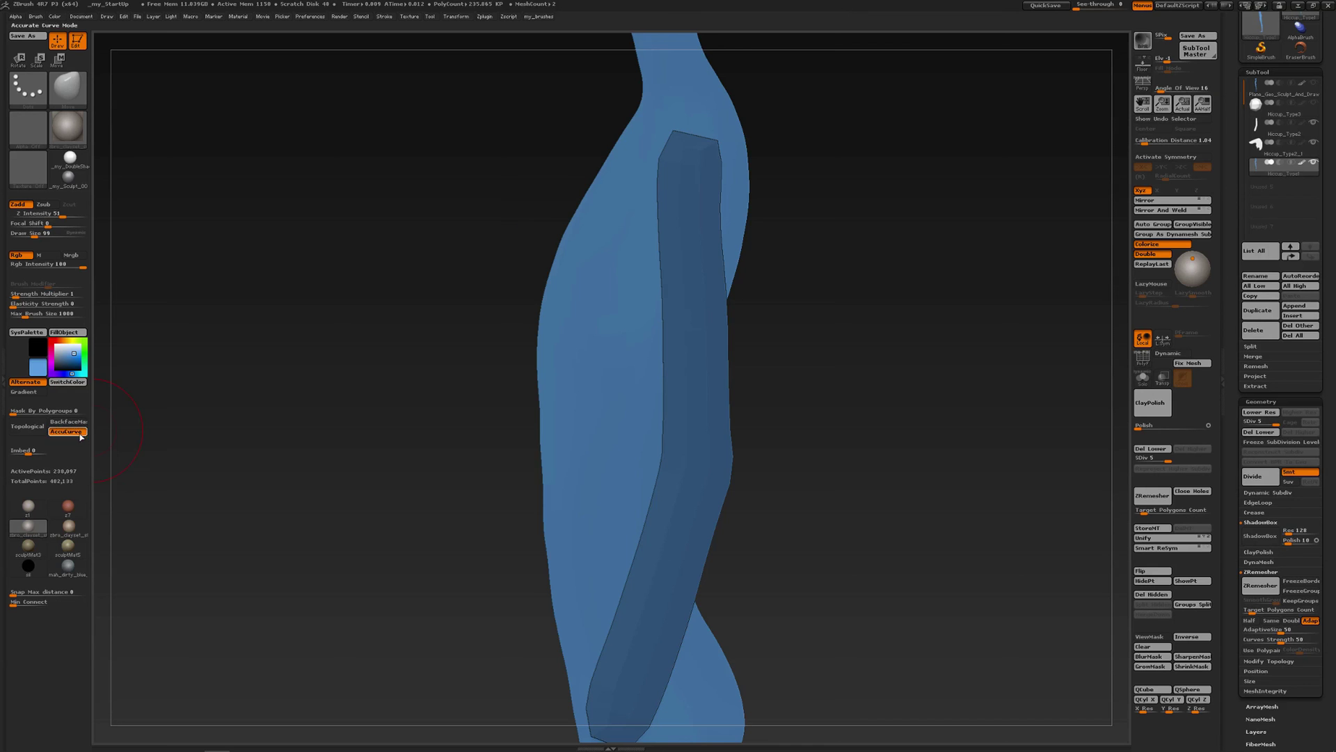
drag(581, 211, 563, 210)
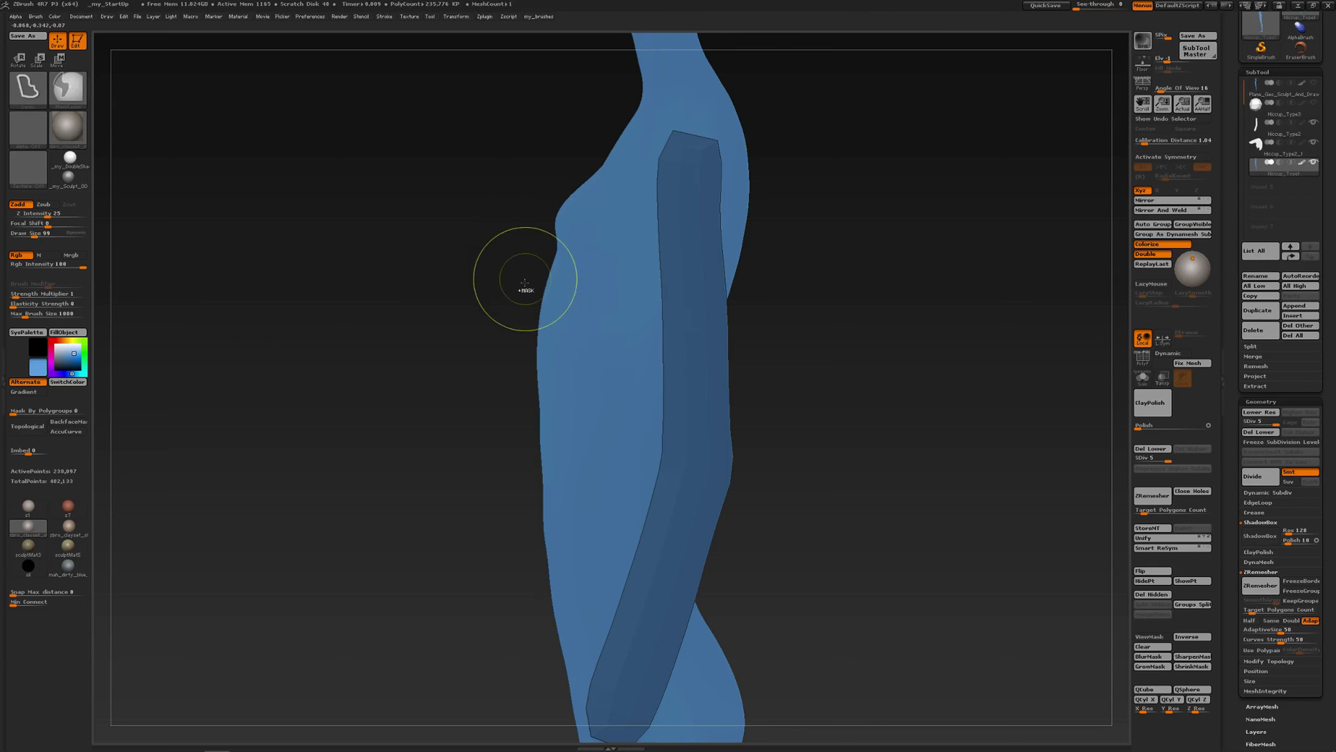
key(ctrl+z)
ctrl+right_drag(689, 298, 490, 131)
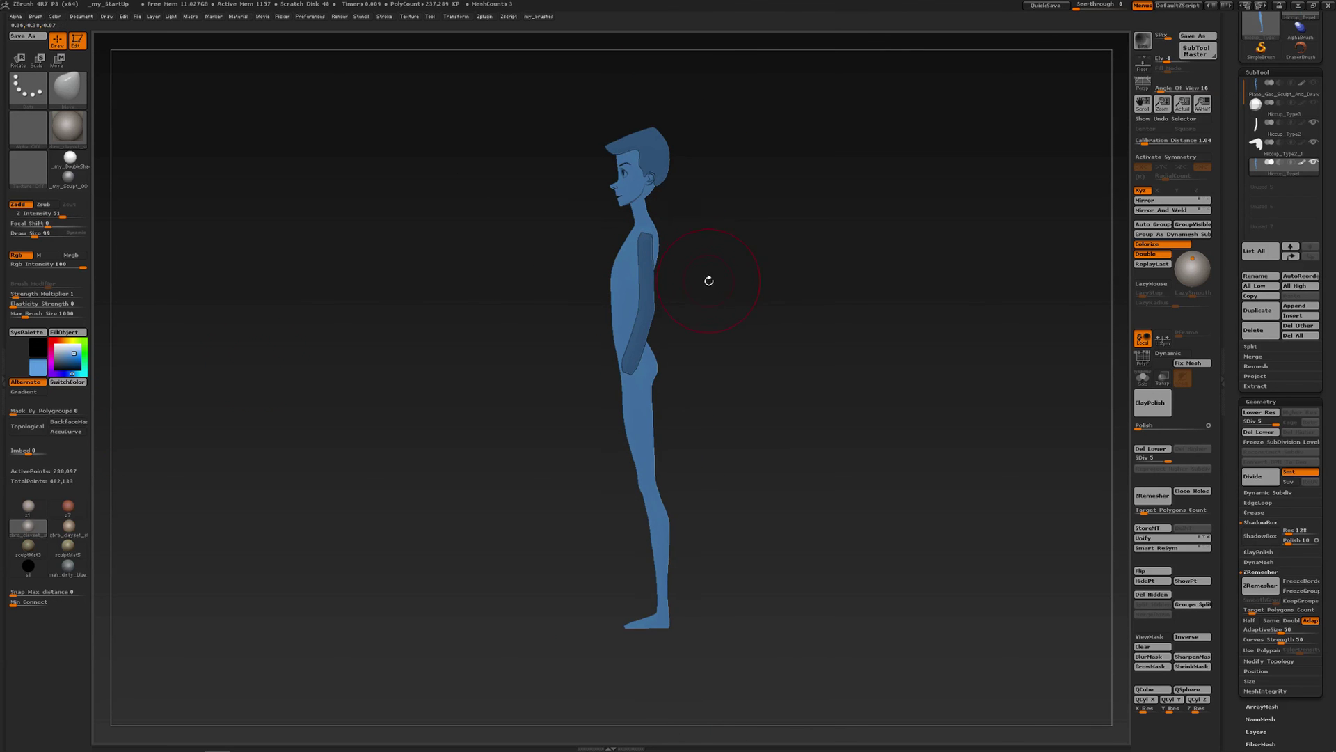
Make the Hiccup_Type3 head sphere subtool active and compare its shape by undoing and redoing its last edit
mouse_move(708, 279)
right_down()
mouse_move(726, 286)
mouse_move(713, 283)
mouse_move(721, 270)
right_up()
click(1263, 101)
alt+drag(780, 222, 787, 250)
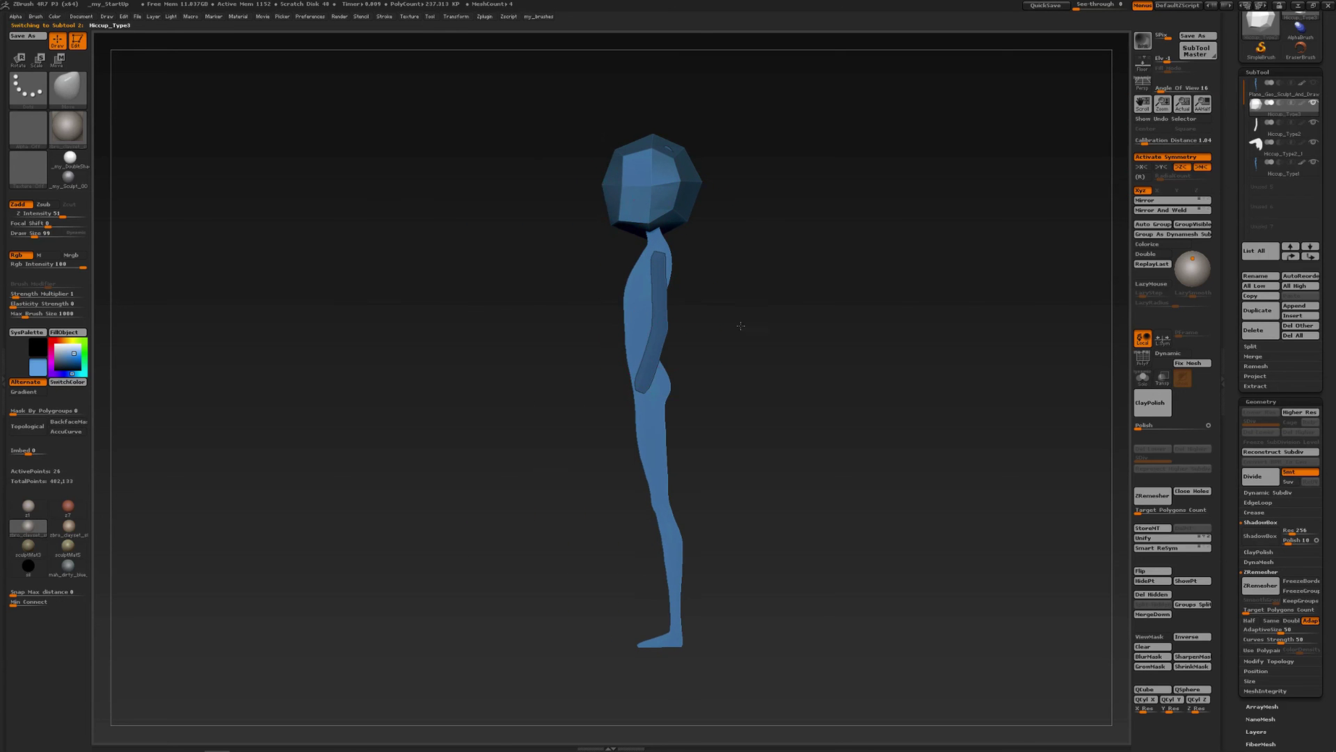
mouse_move(740, 325)
mouse_down()
mouse_move(785, 315)
mouse_move(732, 314)
mouse_up()
key(ctrl+z)
key(ctrl+shift+z)
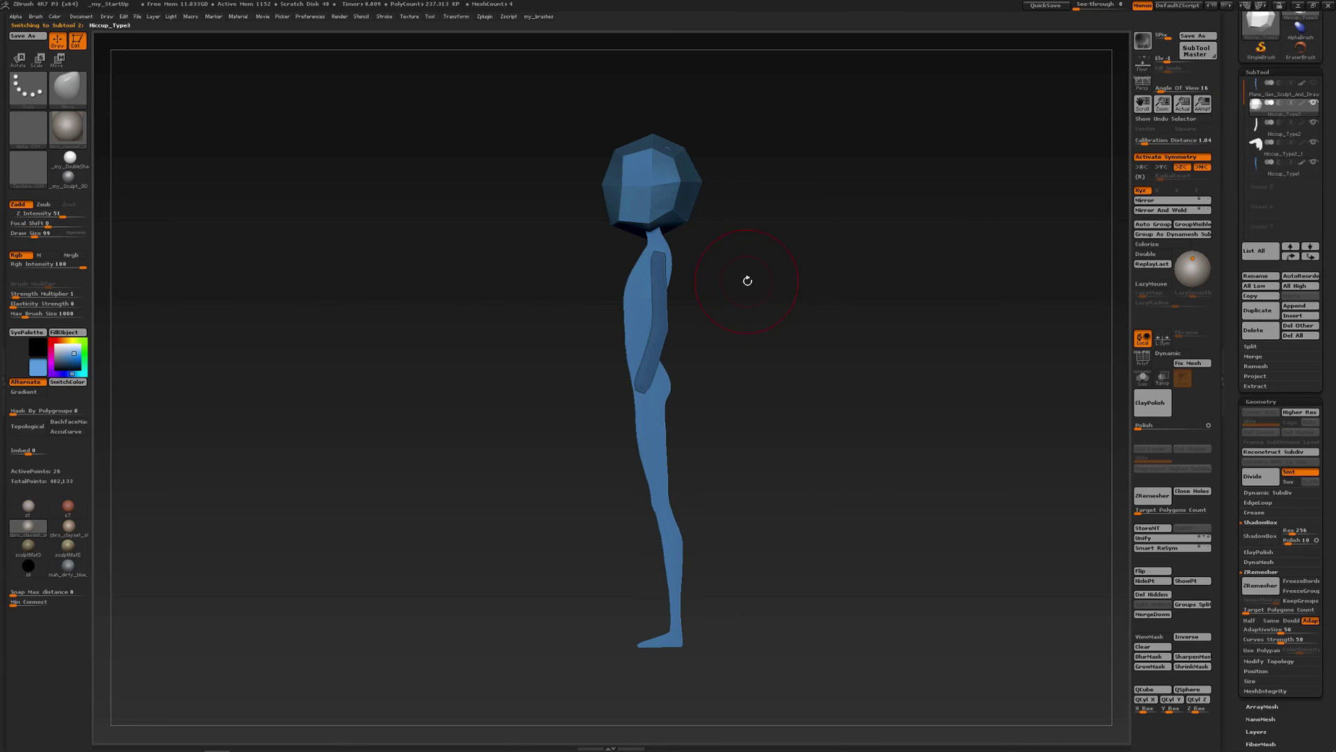